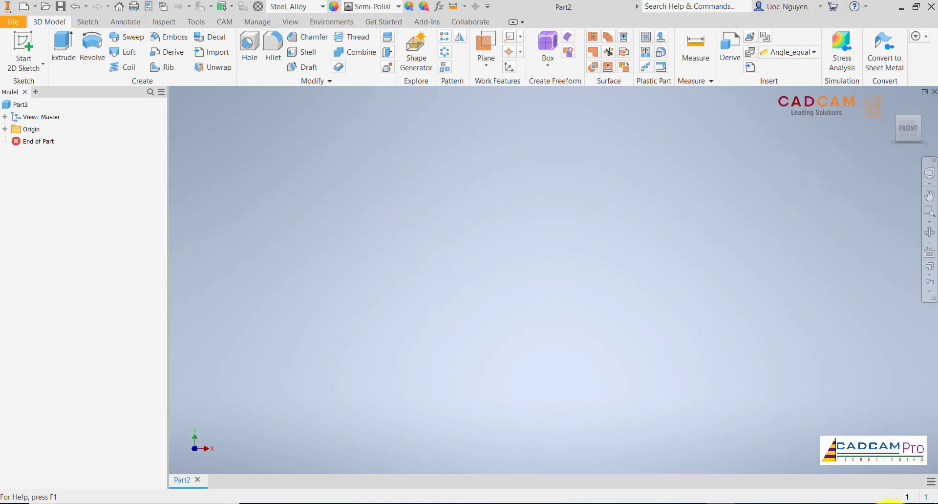
Check the part drawing in PowerPoint and return to Inventor to begin a sketch on the XY (front) plane with the Circle tool
click(491, 503)
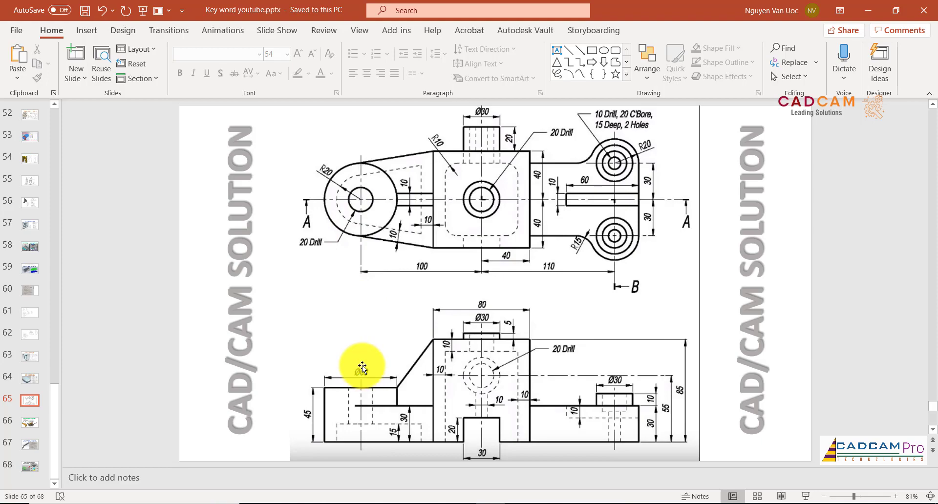
click(462, 503)
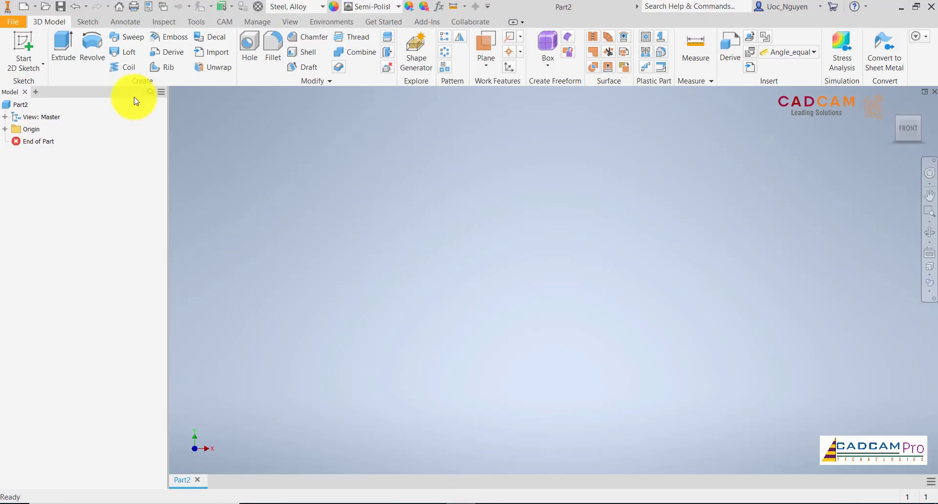
click(25, 46)
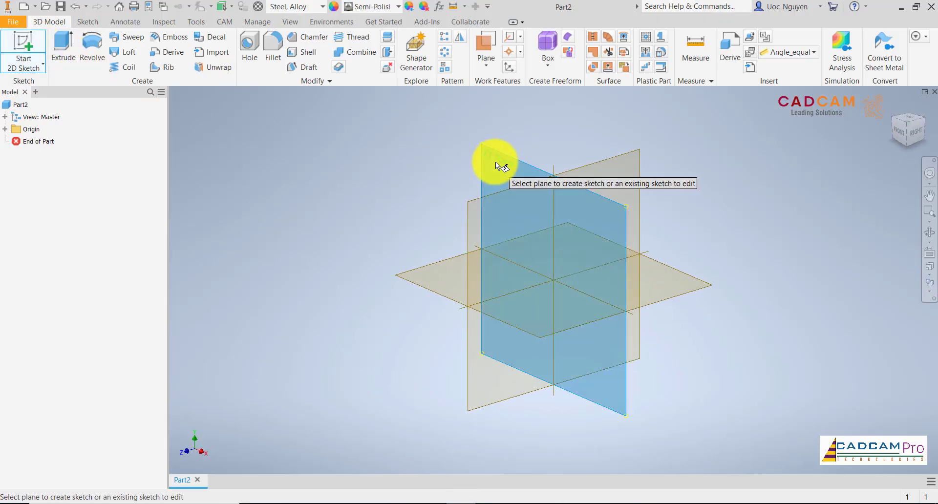
click(496, 162)
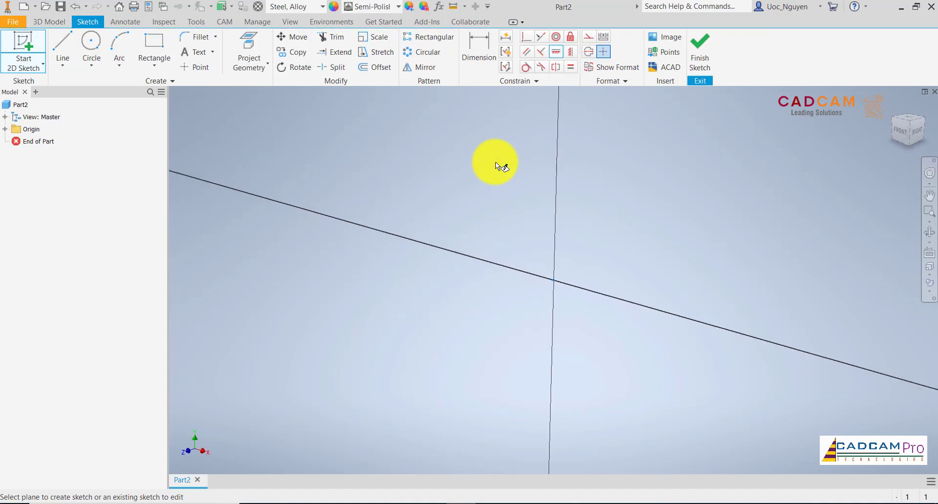
click(98, 49)
mouse_move(538, 241)
middle_down()
mouse_move(345, 274)
mouse_move(341, 243)
middle_up()
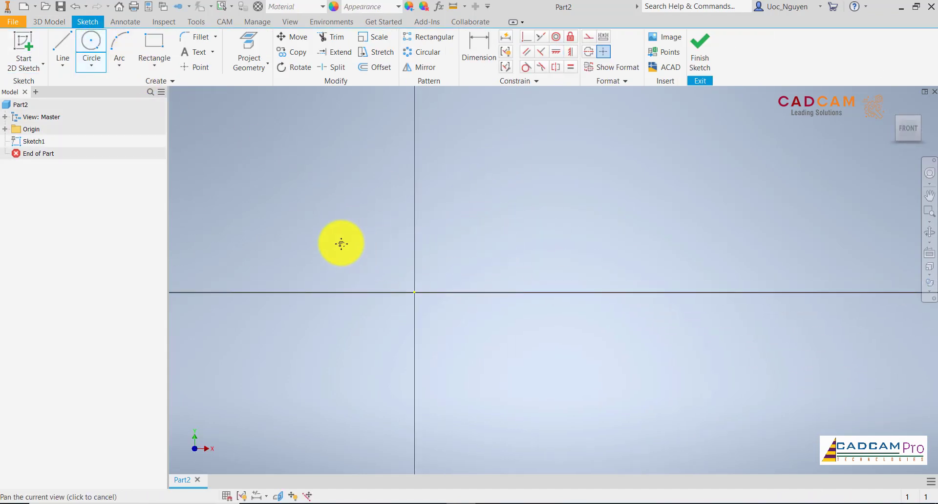
click(352, 297)
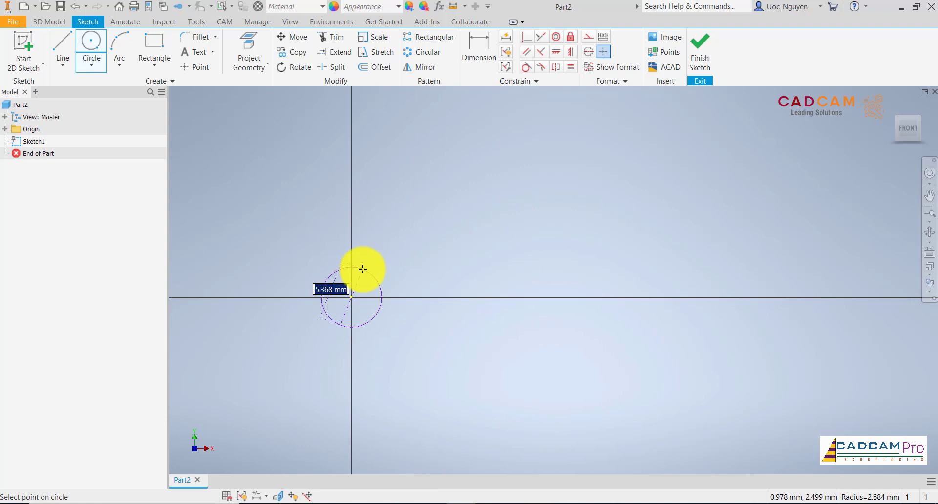
key(Escape)
scroll(406, 305, up, 6)
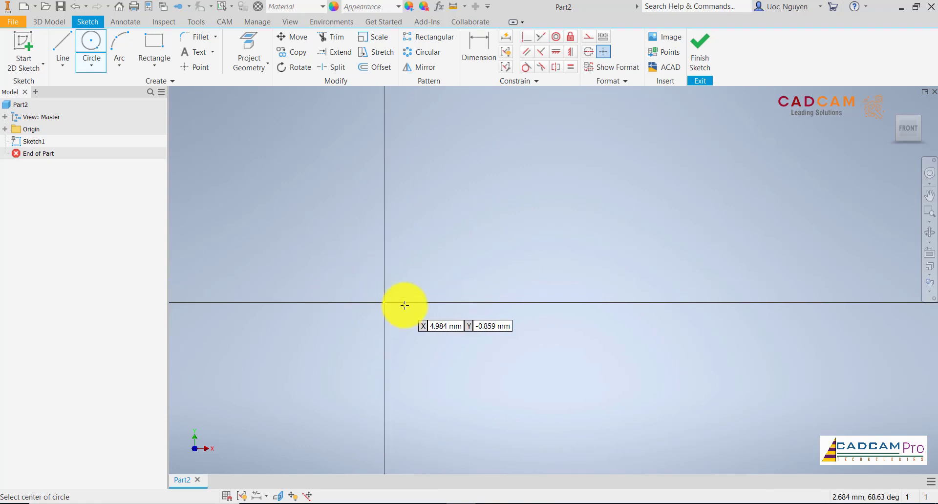
scroll(445, 300, up, 6)
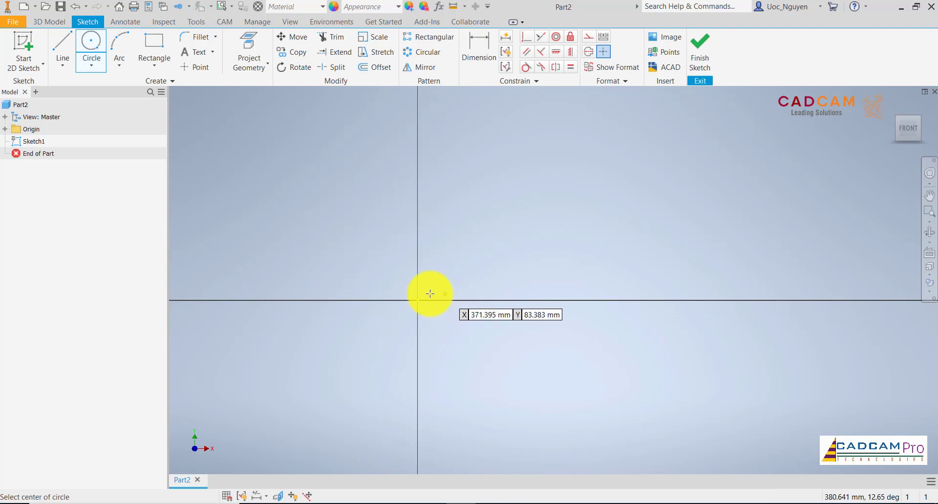
click(416, 299)
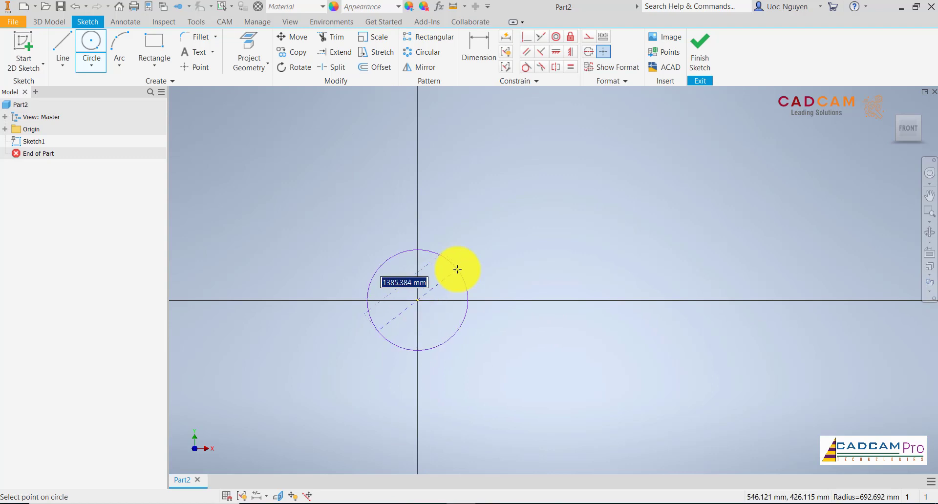
key(Escape)
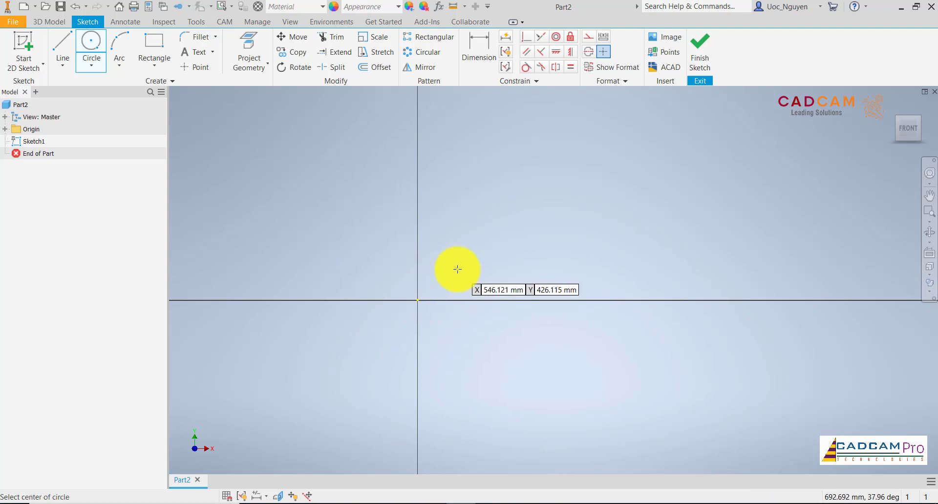
Draw a 20 mm diameter circle centred on the sketch origin
click(417, 301)
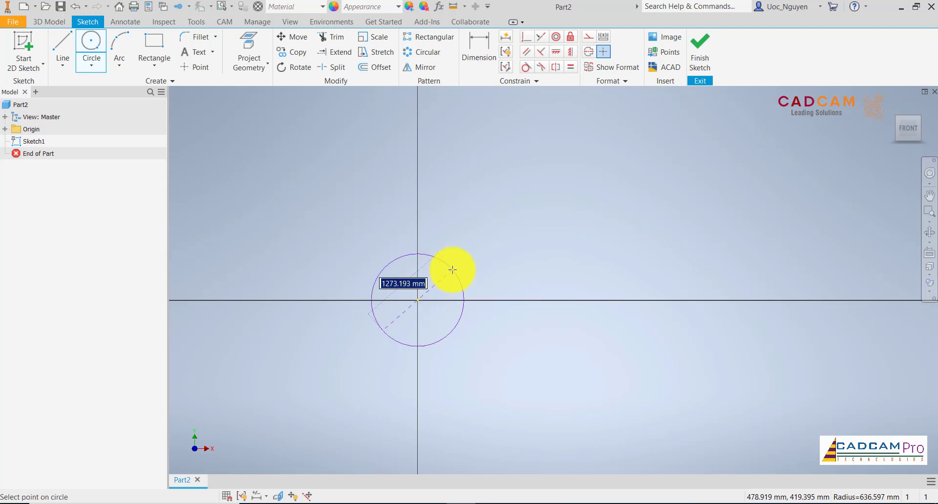
text(20)
key(Return)
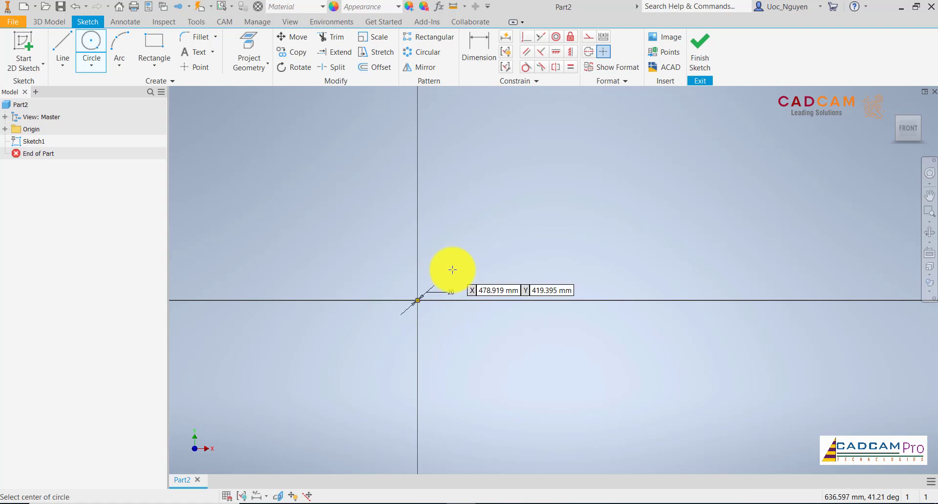
scroll(400, 278, up, 10)
scroll(361, 242, up, 5)
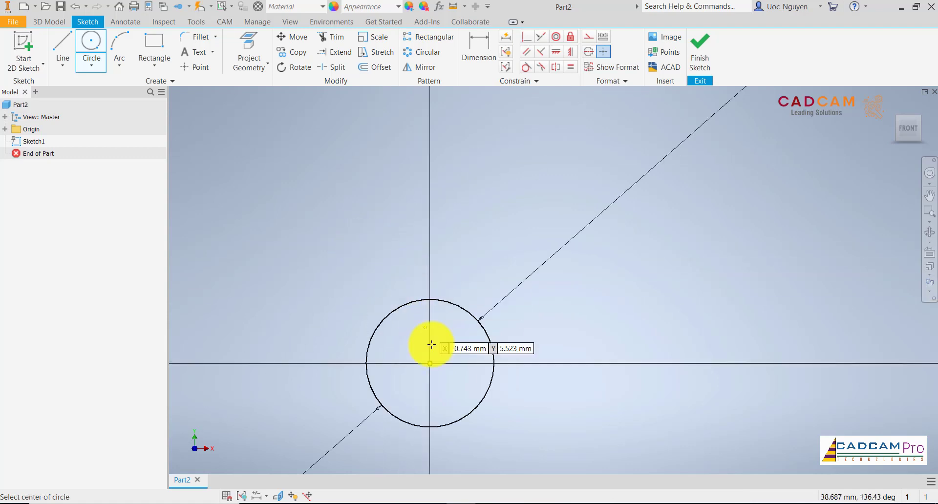
Add a concentric 60 mm diameter circle around the first circle at the origin
click(431, 363)
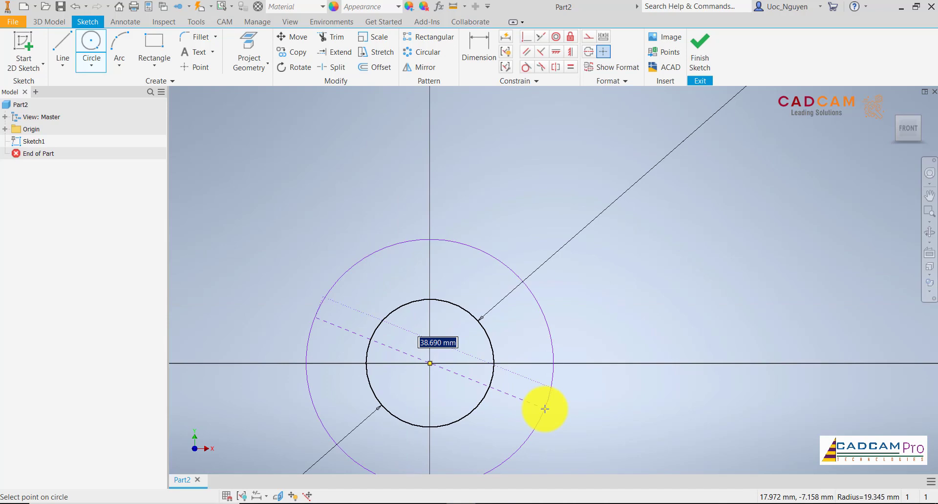
text(60)
key(Return)
scroll(486, 297, down, 5)
key(Escape)
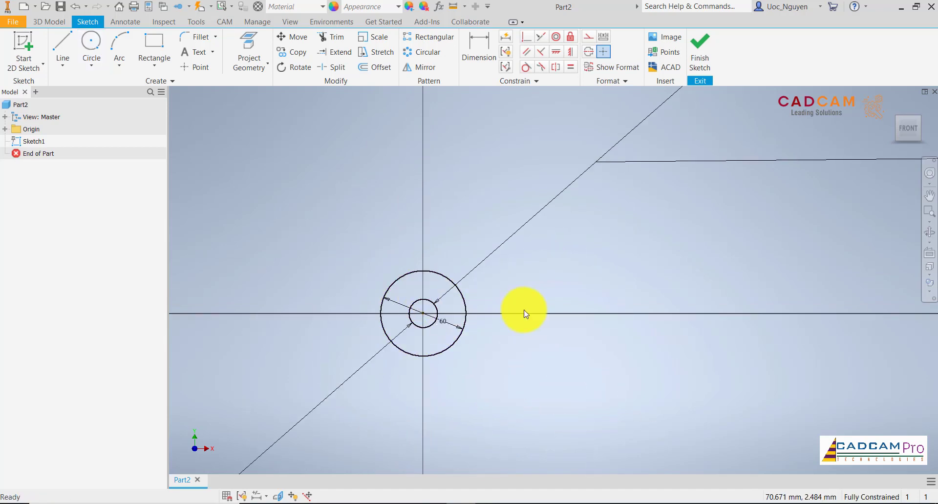
Remove the inner circle's oversized 20 mm diameter dimension and place the 60 mm dimension text outside the outer circle
scroll(526, 314, down, 8)
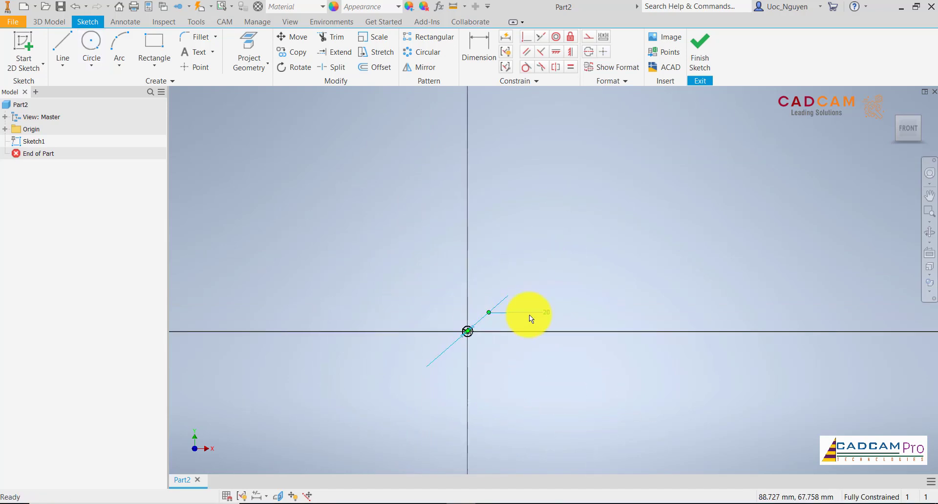
drag(550, 314, 448, 321)
scroll(448, 323, up, 6)
scroll(478, 306, down, 5)
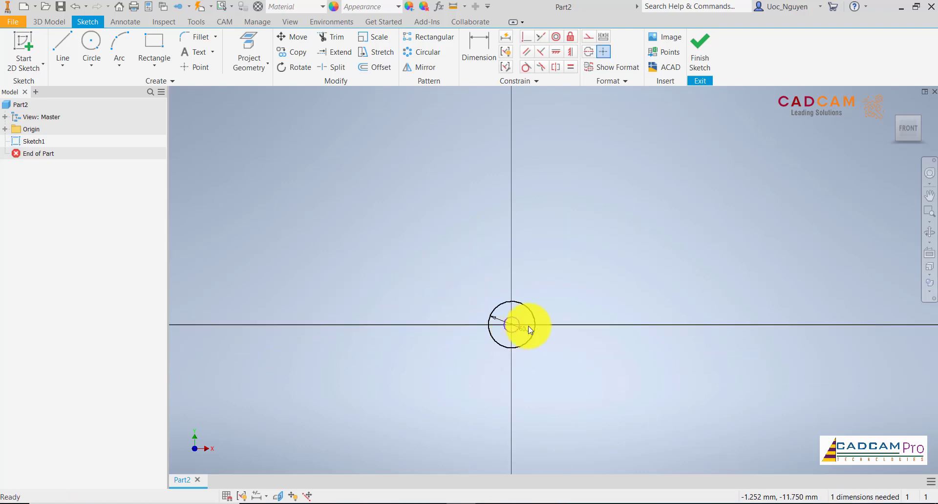
scroll(534, 320, up, 6)
scroll(535, 320, down, 4)
drag(507, 339, 433, 403)
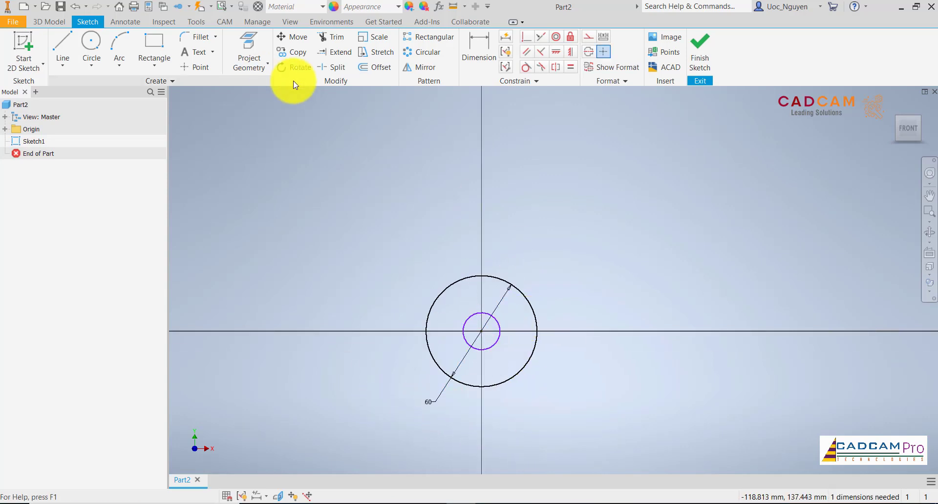
Add a 20 mm diameter dimension to the inner circle, placing its text outside the outer circle
click(479, 48)
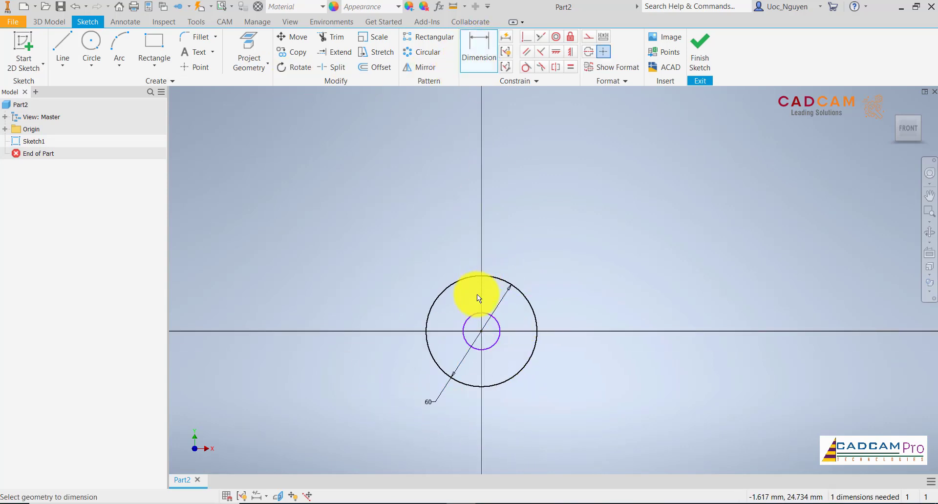
click(411, 267)
click(455, 315)
mouse_move(511, 241)
middle_down()
mouse_move(394, 212)
mouse_move(392, 229)
middle_up()
key(Escape)
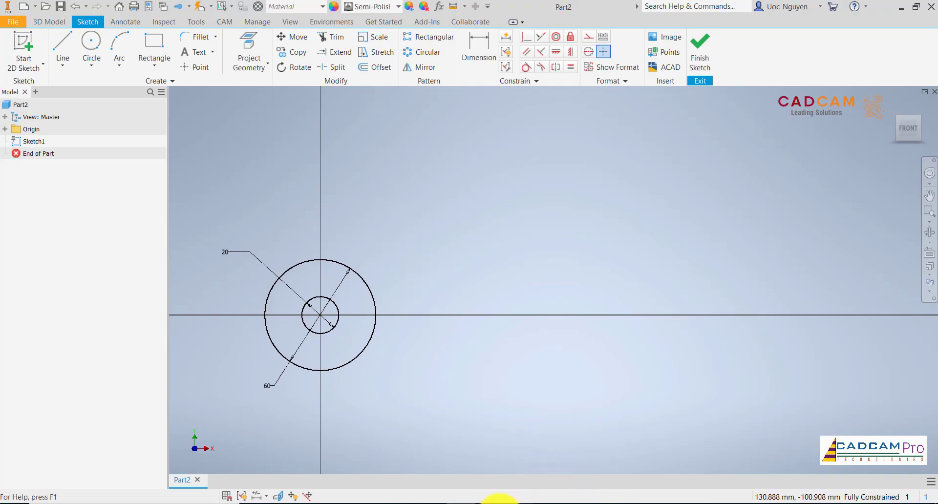
Check the drawing in PowerPoint and, back in Inventor, sketch an 80 × 80 mm two-point center rectangle to the right of the circles
click(496, 503)
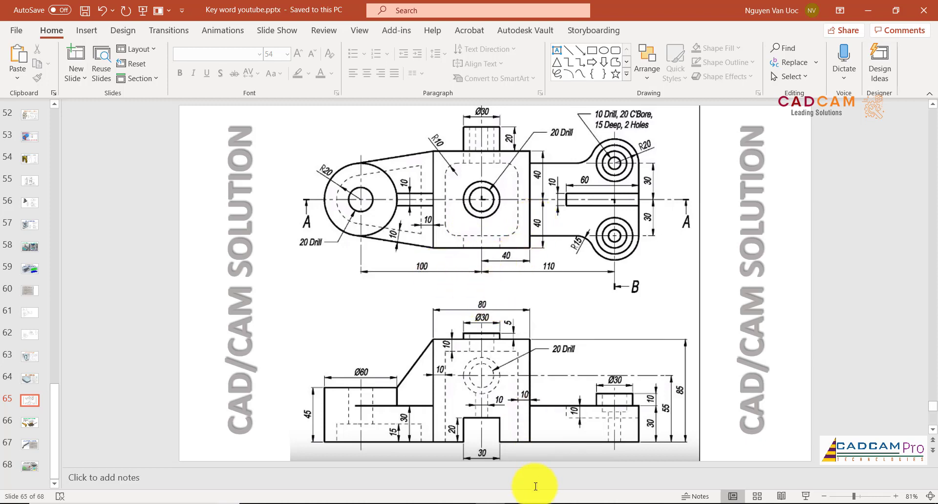
click(471, 503)
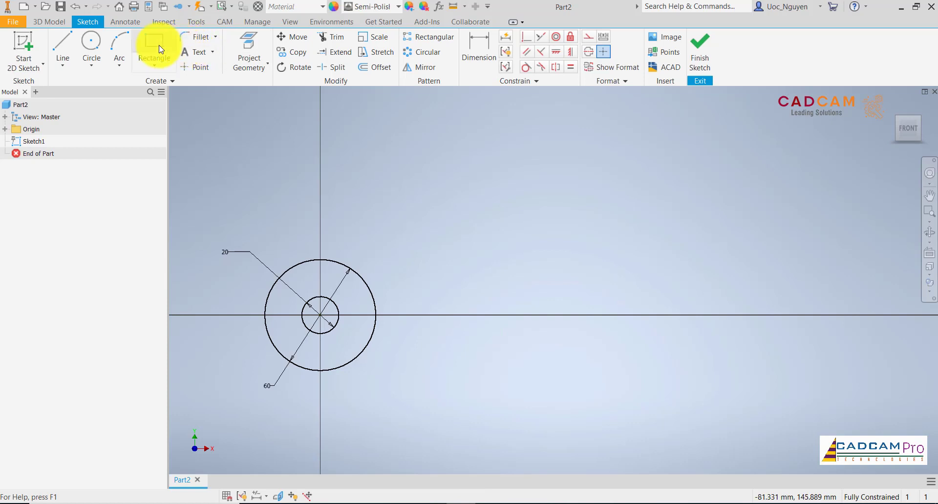
click(156, 58)
click(164, 130)
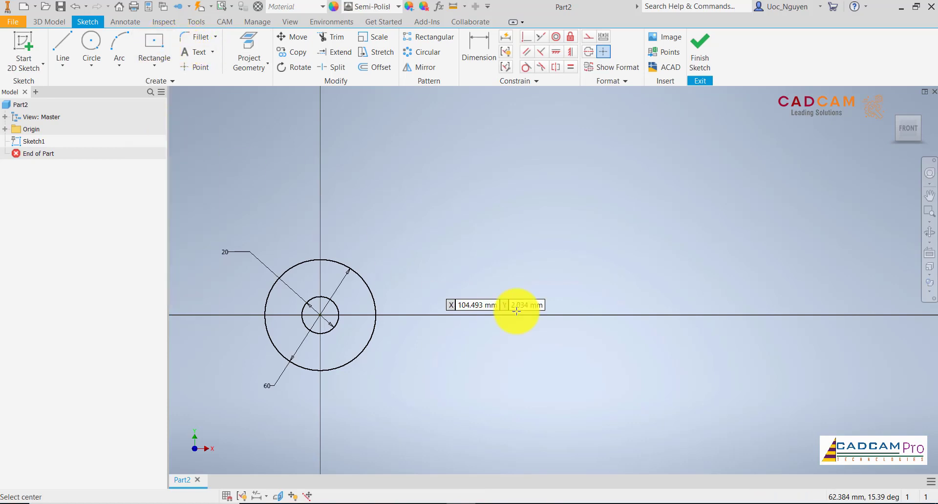
click(524, 316)
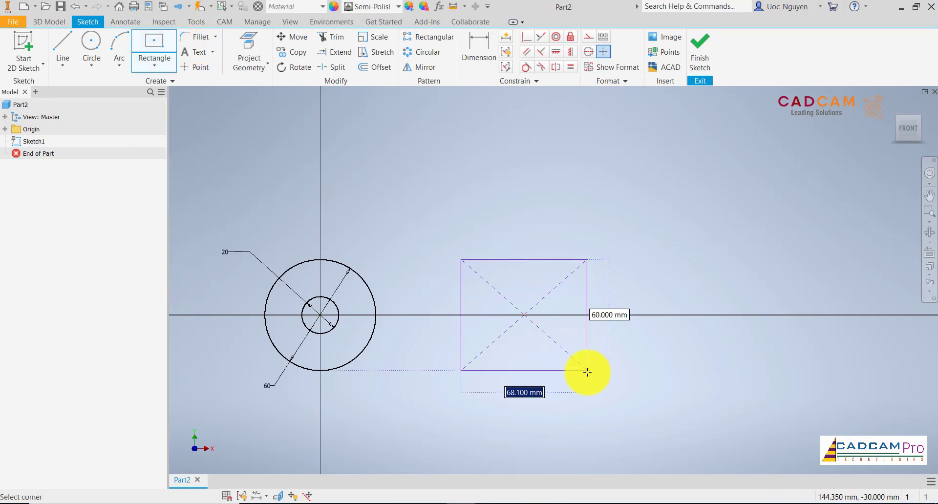
text(80)
key(Tab)
text(80)
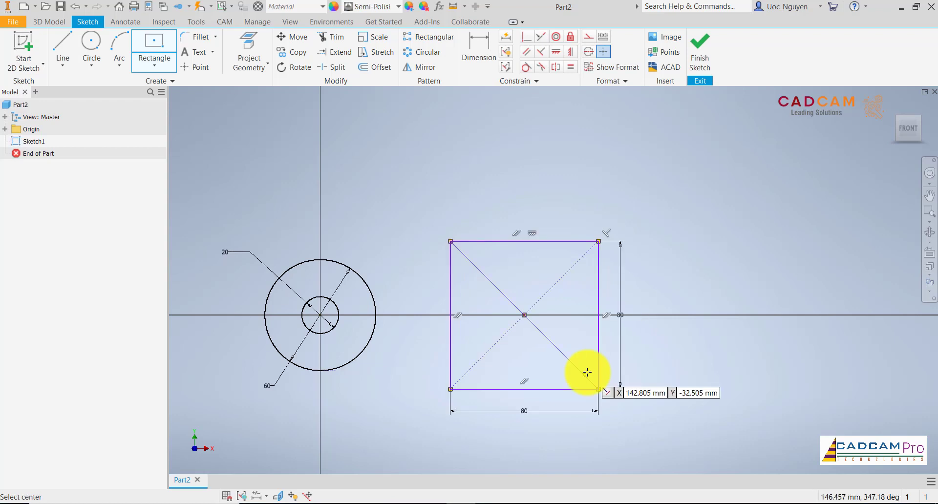
key(Return)
key(Escape)
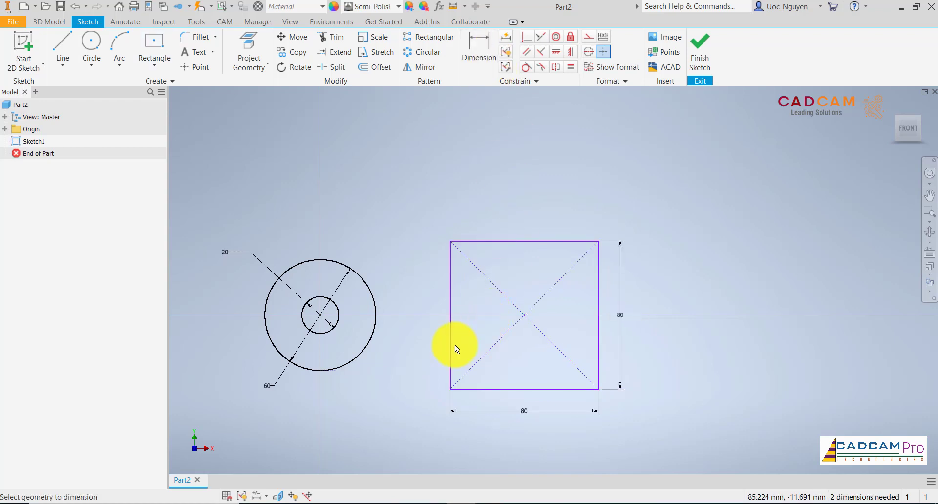
Dimension the horizontal distance from the circles' centre to the rectangle's centre as 100 mm
click(332, 368)
click(423, 452)
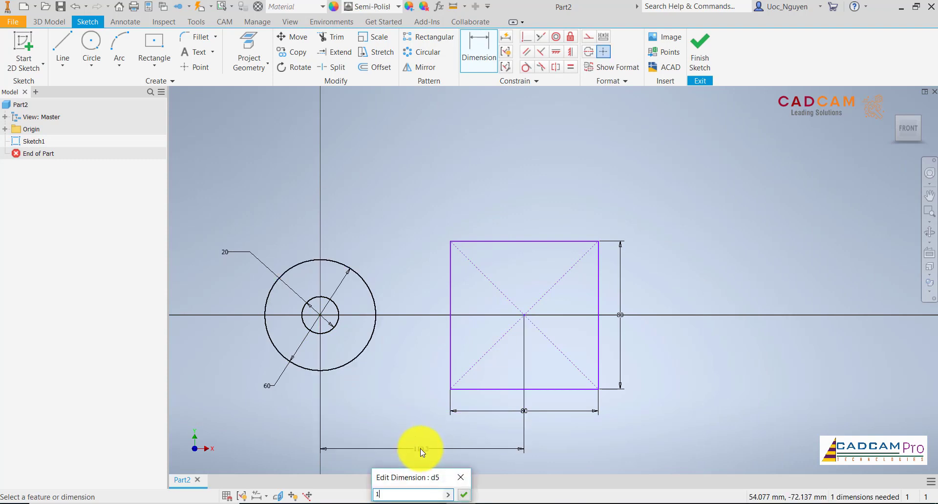
key(Return)
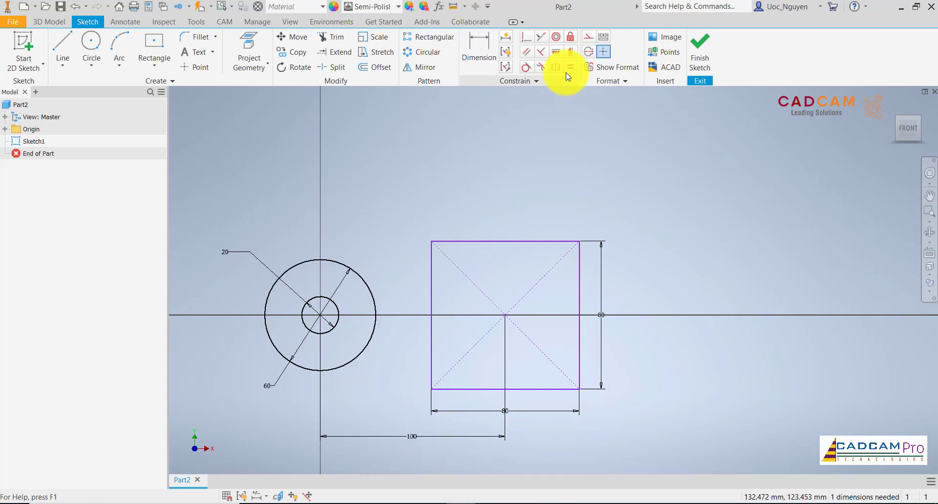
Apply a horizontal constraint between the rectangle's centre point and the circles' centre
click(557, 53)
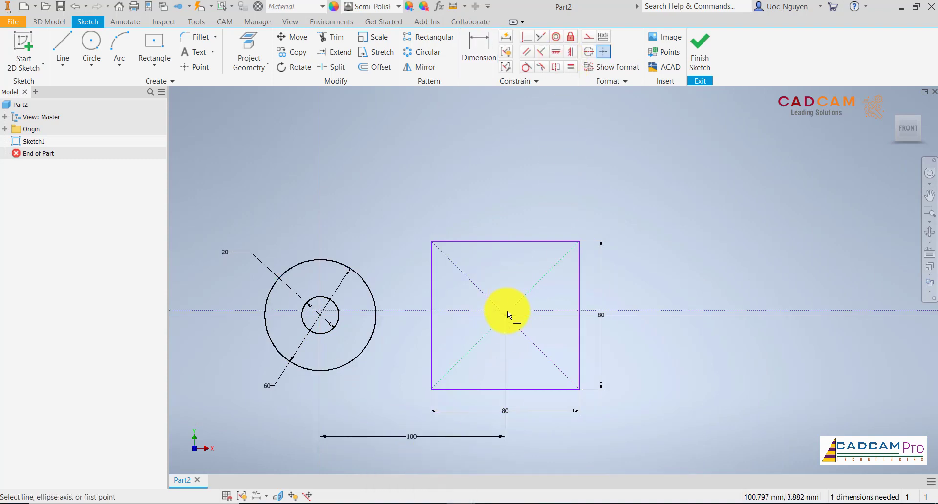
click(321, 316)
key(Escape)
middle_drag(417, 211, 455, 188)
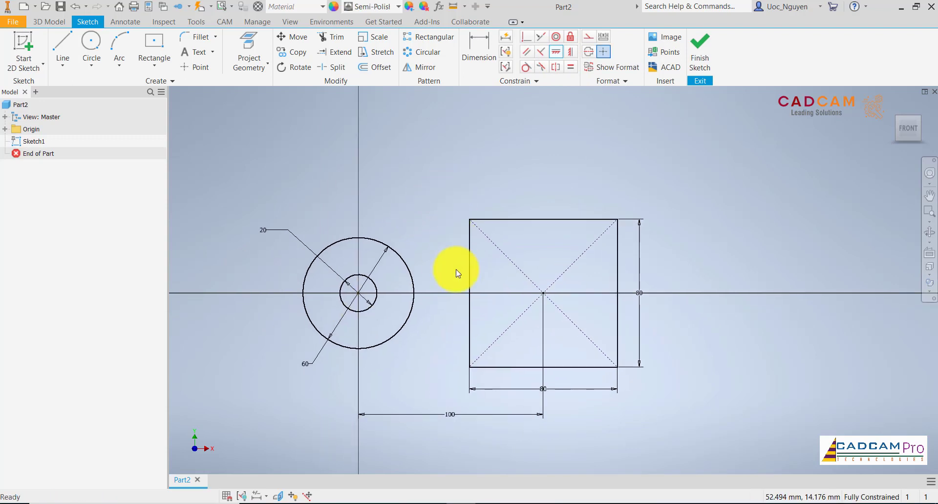
Draw a line from the topmost point of the 60 mm circle to the rectangle's upper-left corner
click(62, 49)
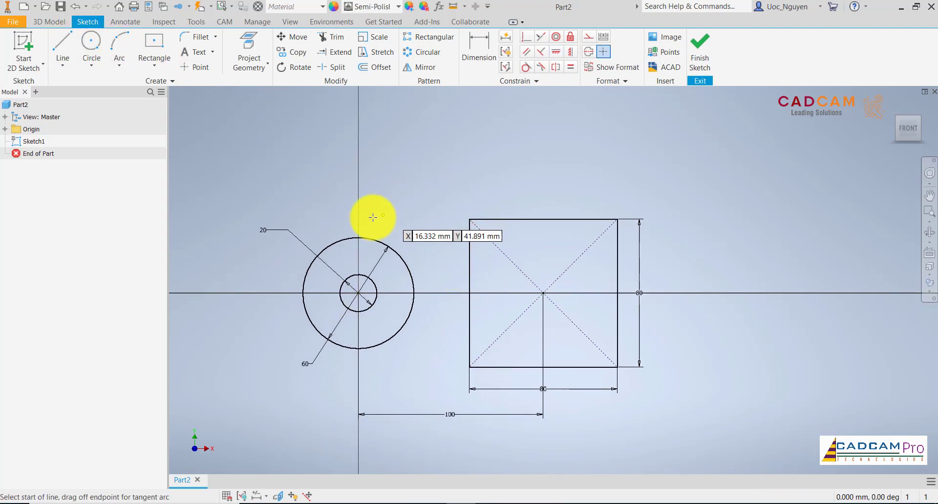
click(358, 237)
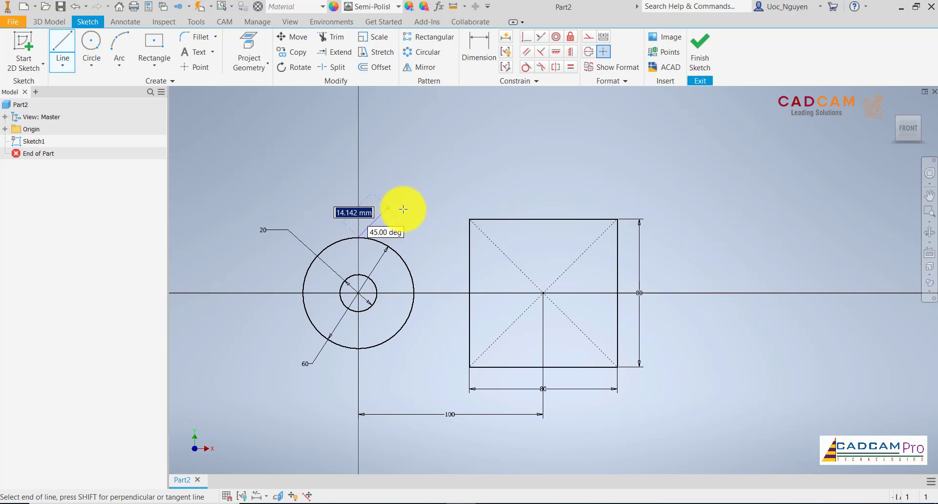
click(470, 219)
key(Escape)
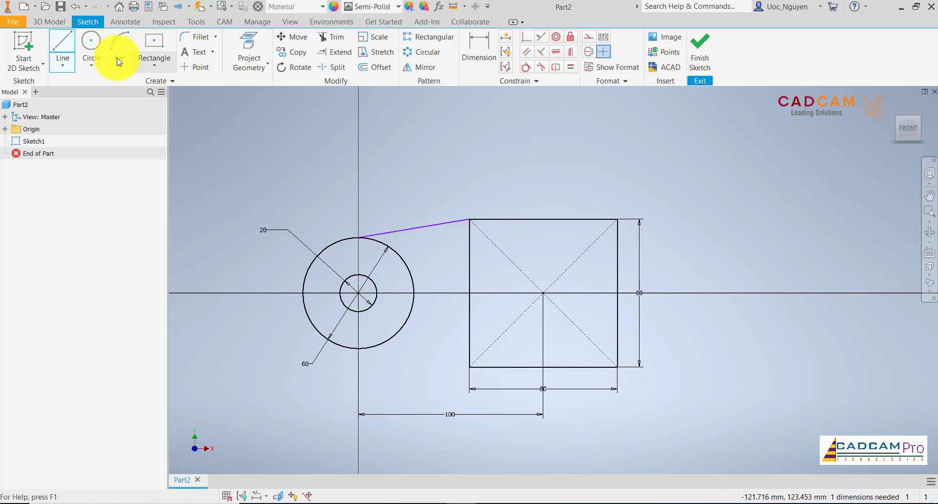
Draw a horizontal line from the circles' centre to the rectangle's centre
click(67, 52)
click(359, 293)
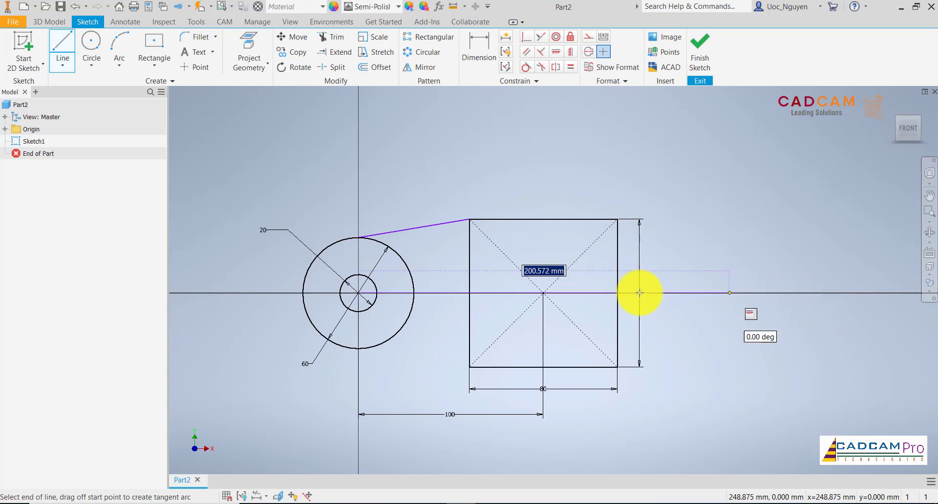
click(544, 293)
key(Escape)
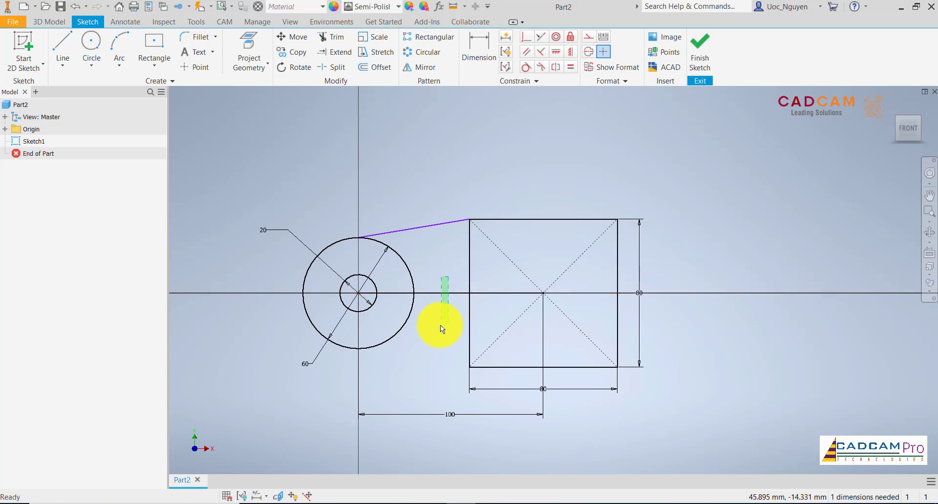
Convert the horizontal centre-to-centre line to construction geometry and mirror the sloped upper connecting line about it
right_click(440, 331)
click(471, 325)
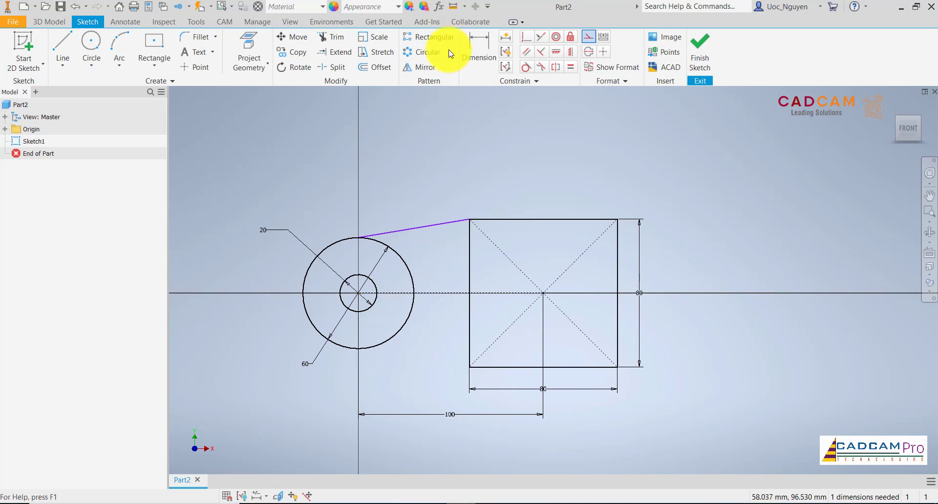
click(419, 67)
click(433, 225)
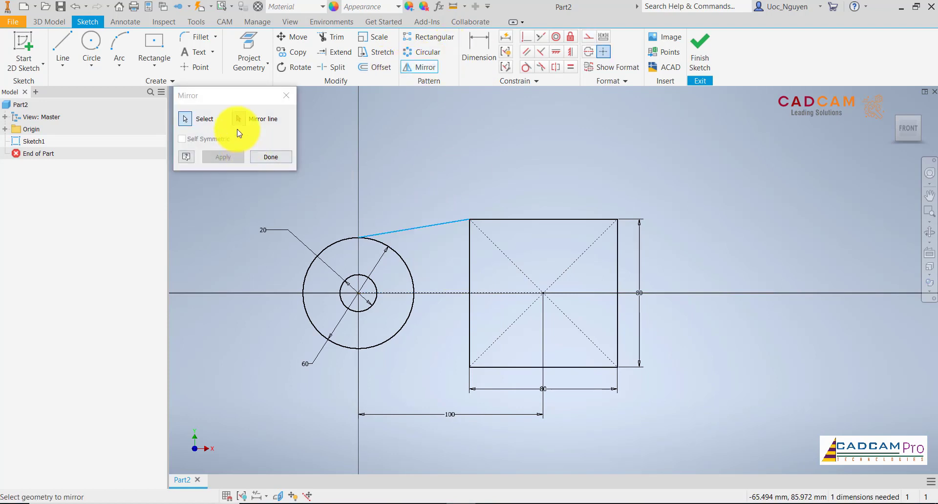
click(238, 119)
click(386, 289)
click(223, 157)
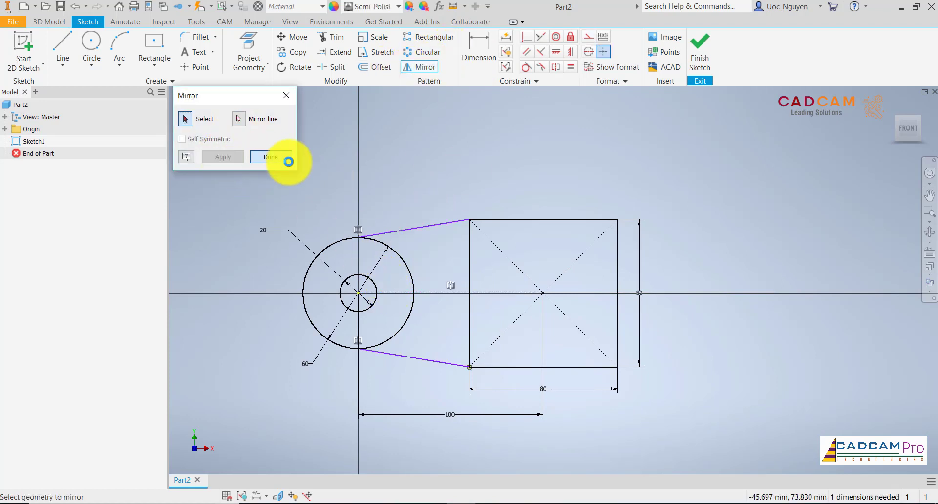
click(271, 157)
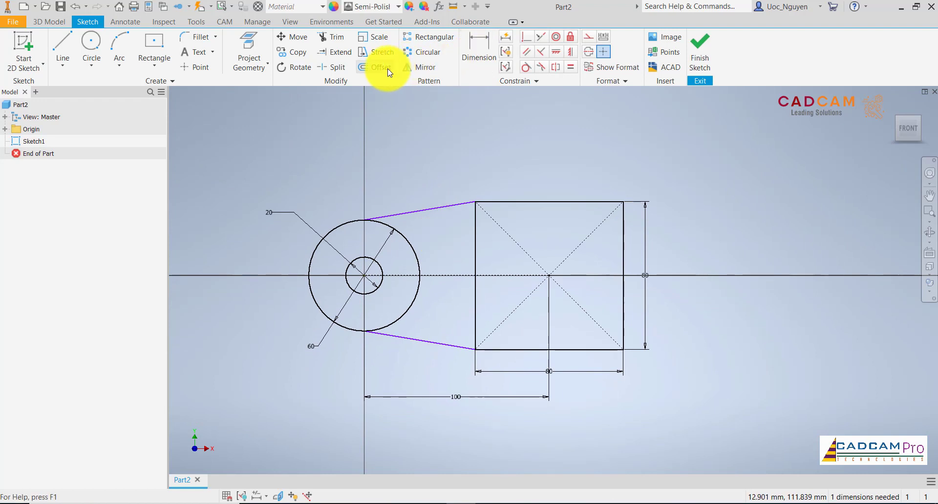
Apply a tangent constraint between the sloped upper connecting line and the 60 mm circle
click(526, 67)
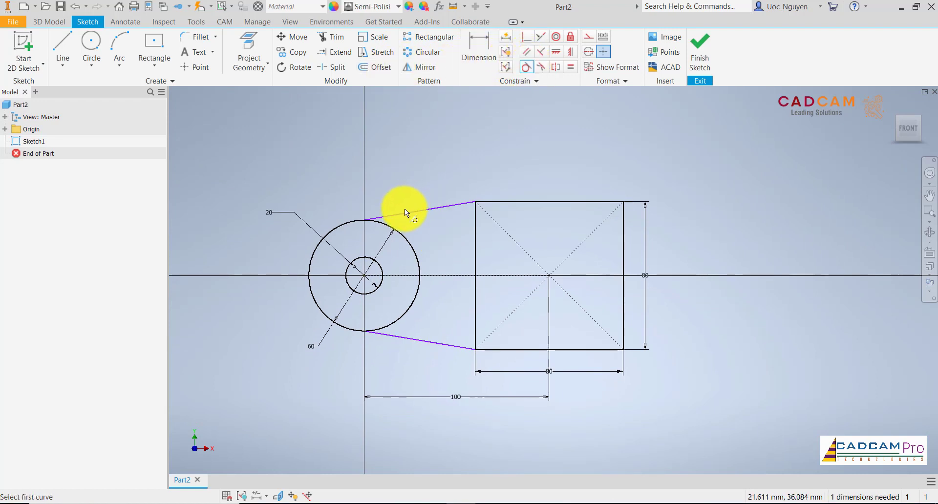
click(405, 211)
click(405, 233)
key(Escape)
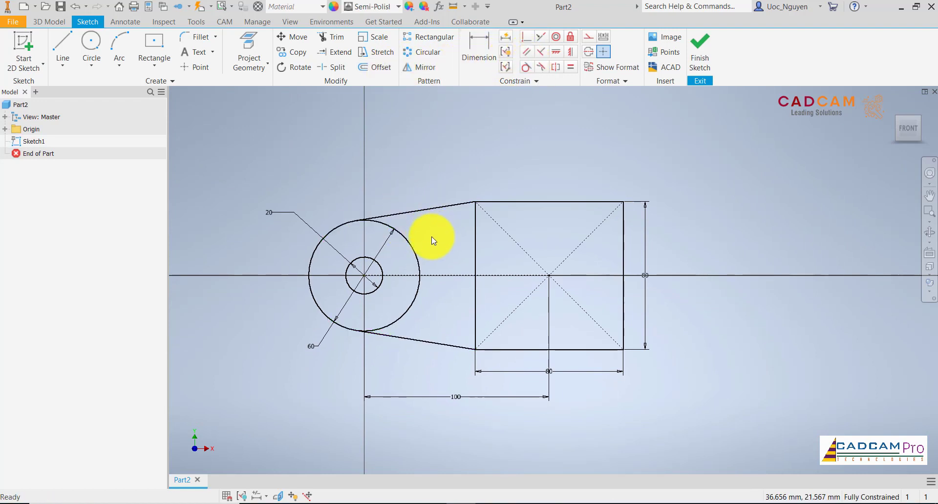
middle_drag(432, 239, 368, 239)
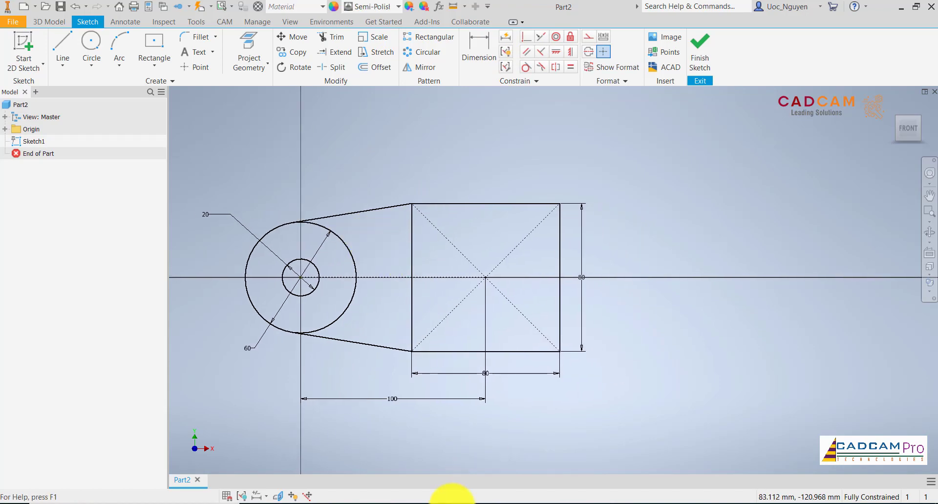
Draw a three-point semicircular arc of about 20 mm radius around the circles' centre, with its open side facing the square
click(483, 503)
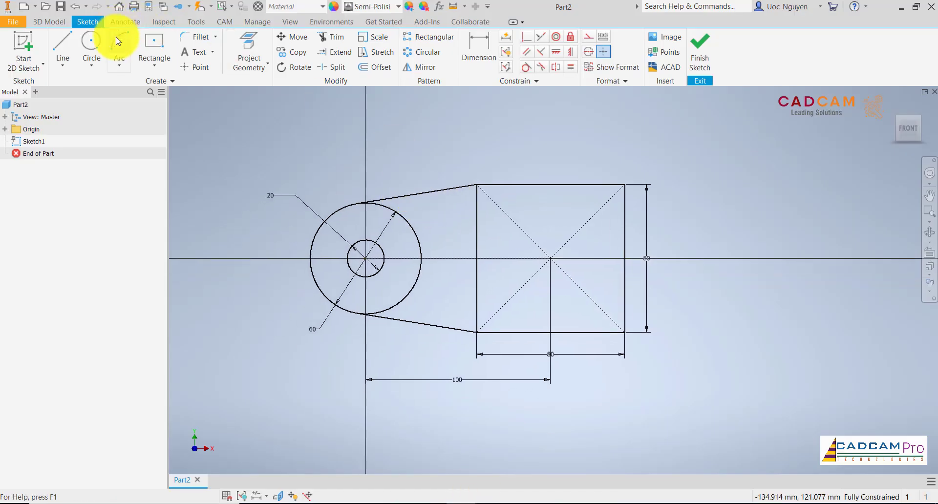
click(119, 47)
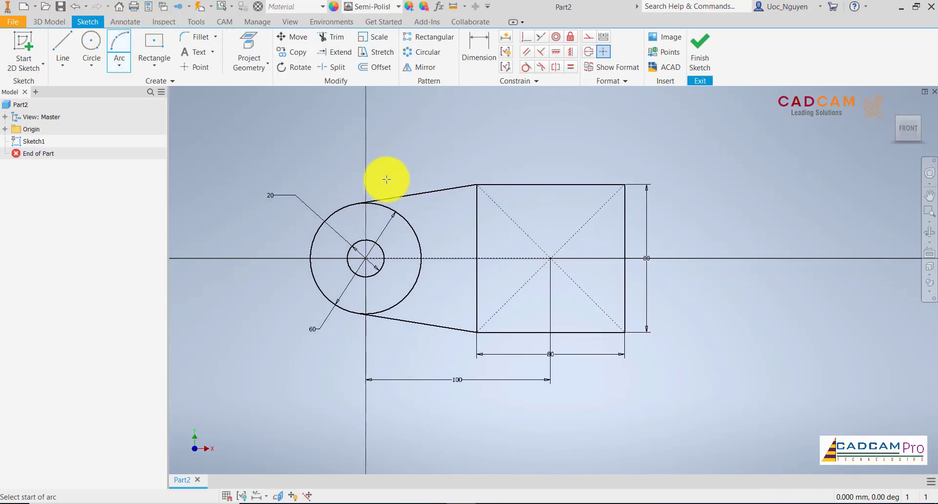
click(366, 221)
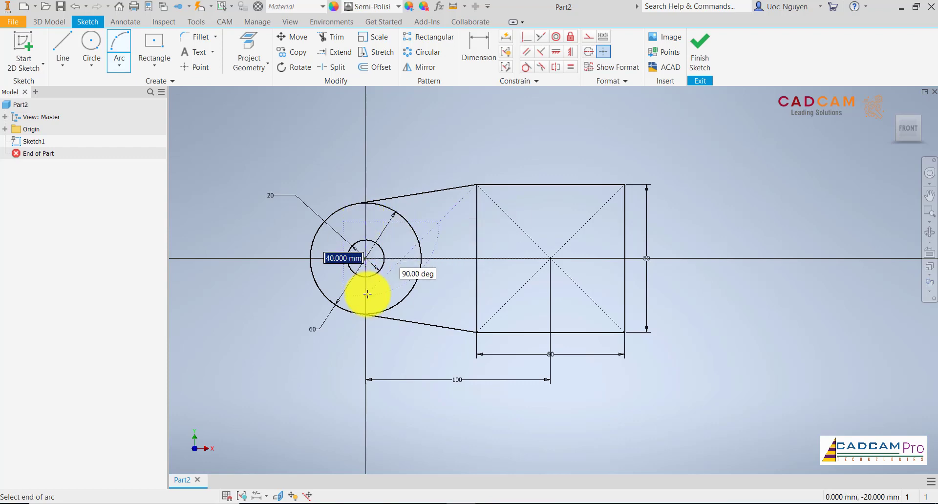
click(366, 295)
click(330, 264)
key(Escape)
scroll(389, 253, up, 3)
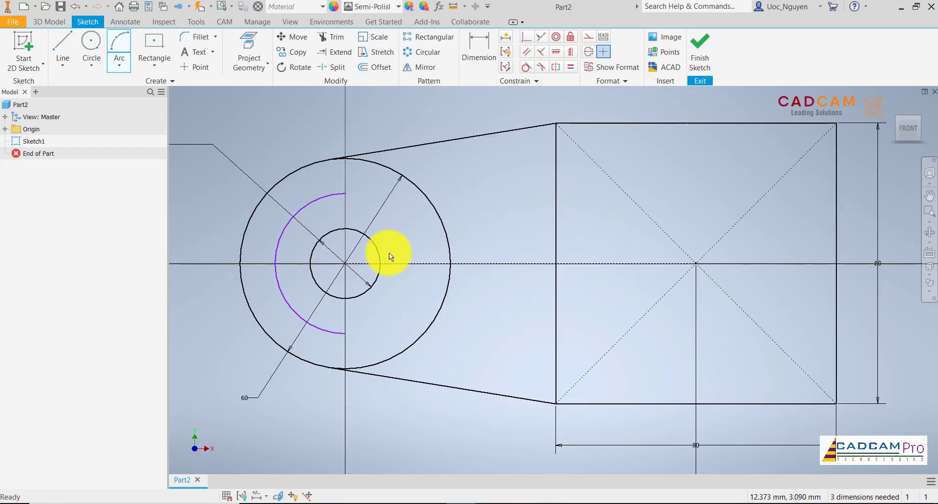
Close the inner arc with two sloped lines joined by a near-vertical line just short of the square's left edge
click(68, 49)
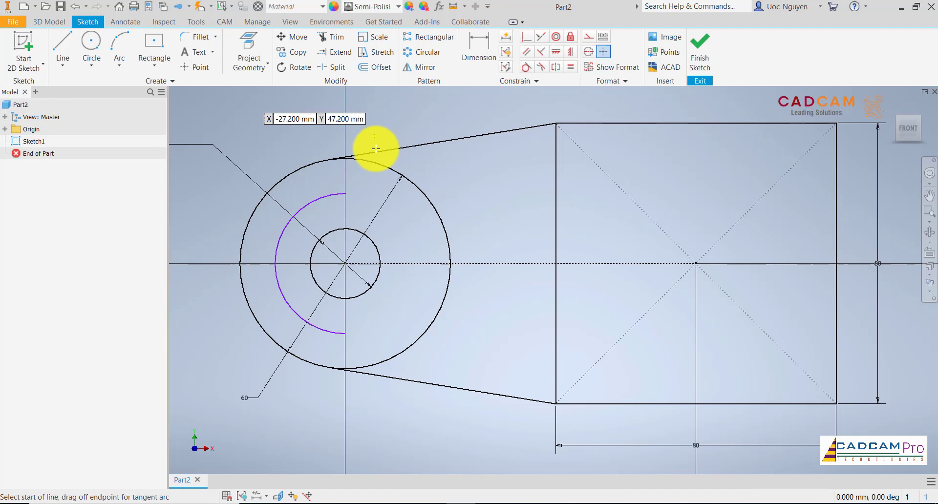
click(345, 194)
click(534, 163)
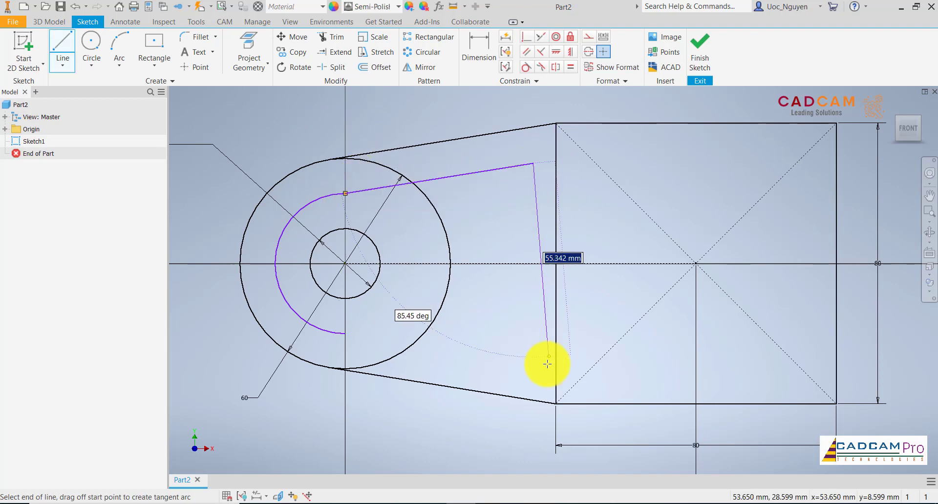
key(Escape)
click(540, 376)
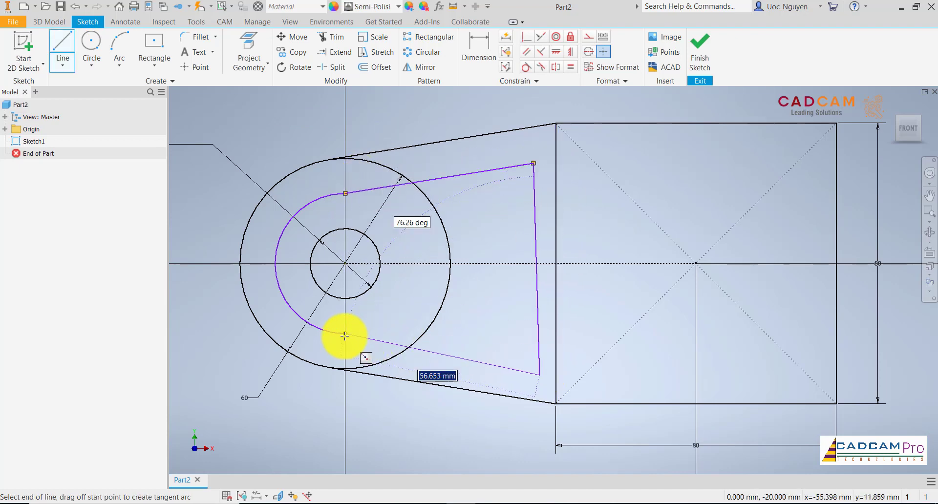
click(344, 334)
key(Escape)
Make the two inner sloped lines symmetric about the horizontal construction line
click(556, 67)
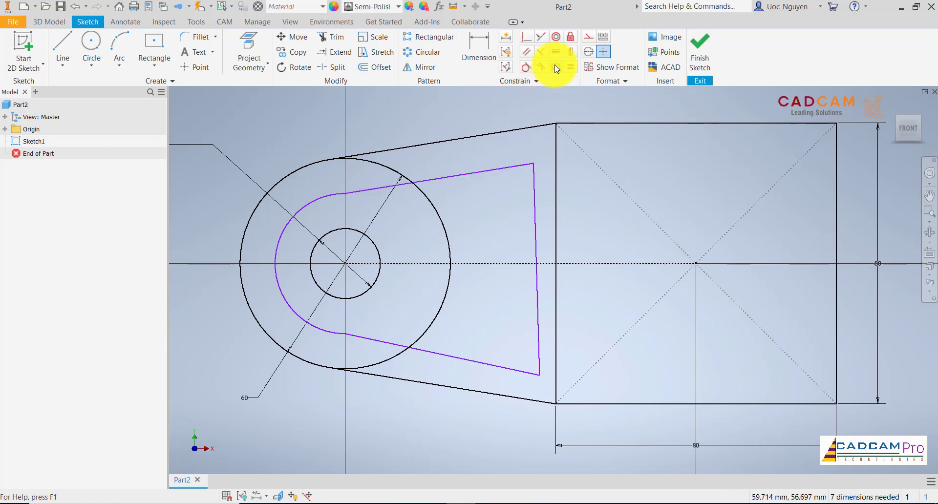
click(494, 170)
click(470, 359)
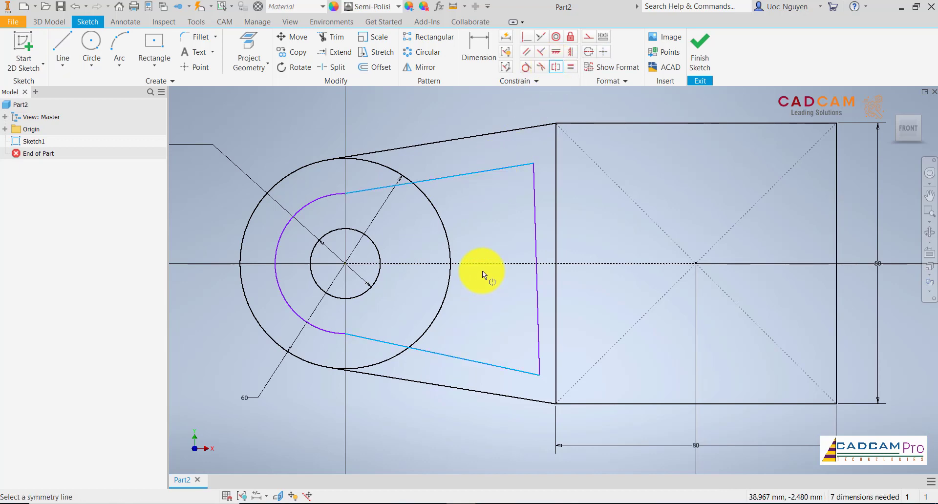
click(487, 264)
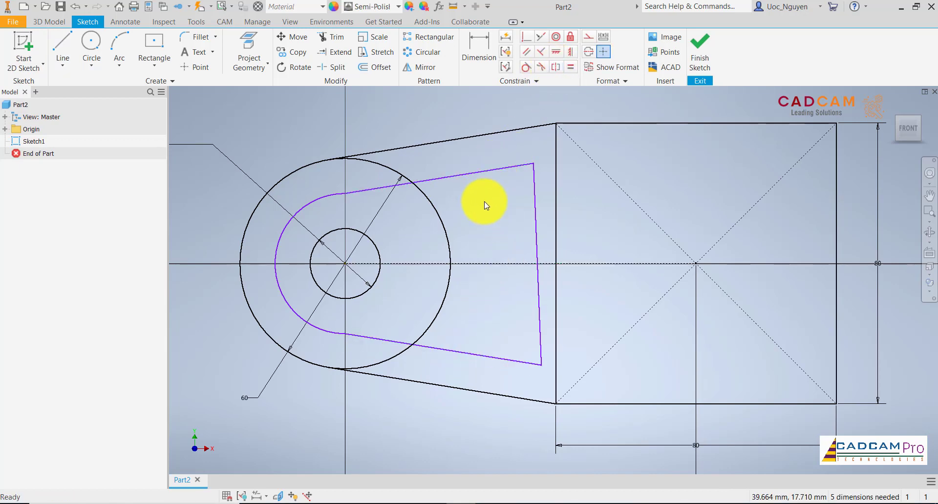
Apply a parallel constraint between the square's left edge and the near-vertical line of the inner profile
click(526, 52)
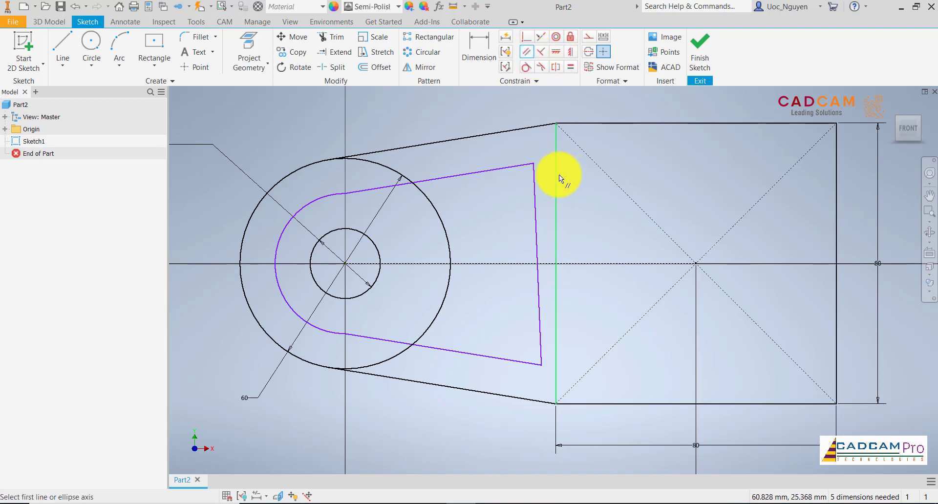
click(557, 174)
click(536, 189)
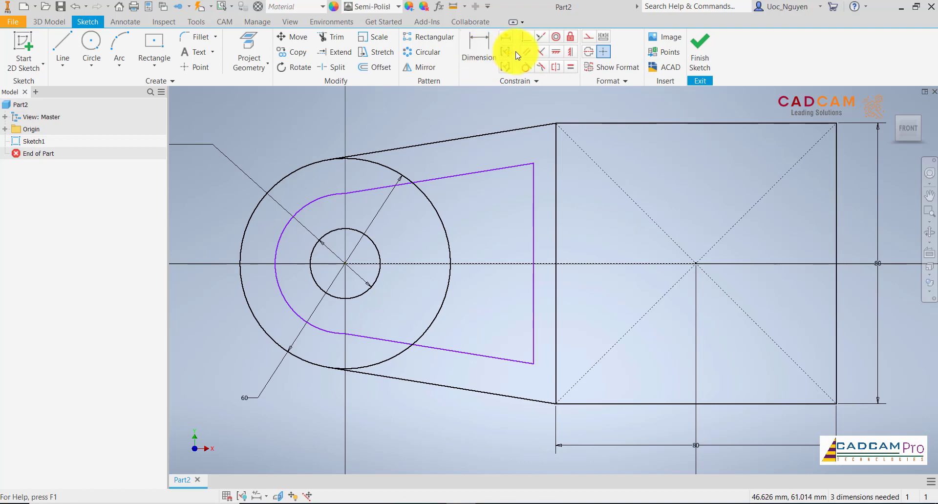
Make the upper and lower sloped lines of the inner profile tangent to the inner arc
click(526, 67)
click(351, 193)
click(336, 194)
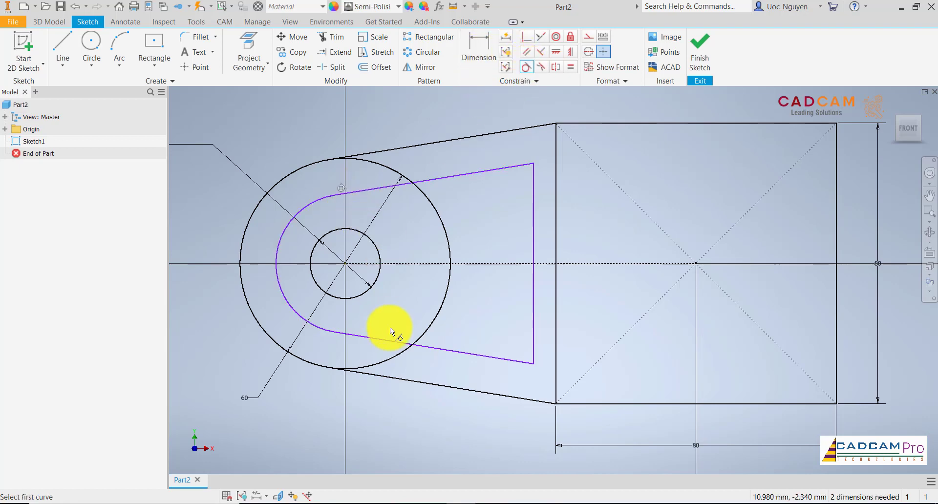
click(372, 338)
click(329, 332)
key(Escape)
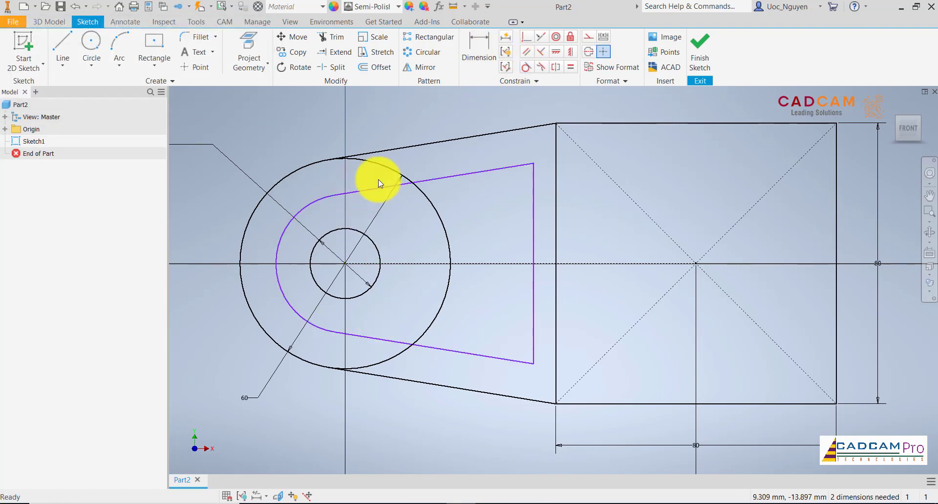
Dimension the inner arc's radius as 20 mm
click(291, 223)
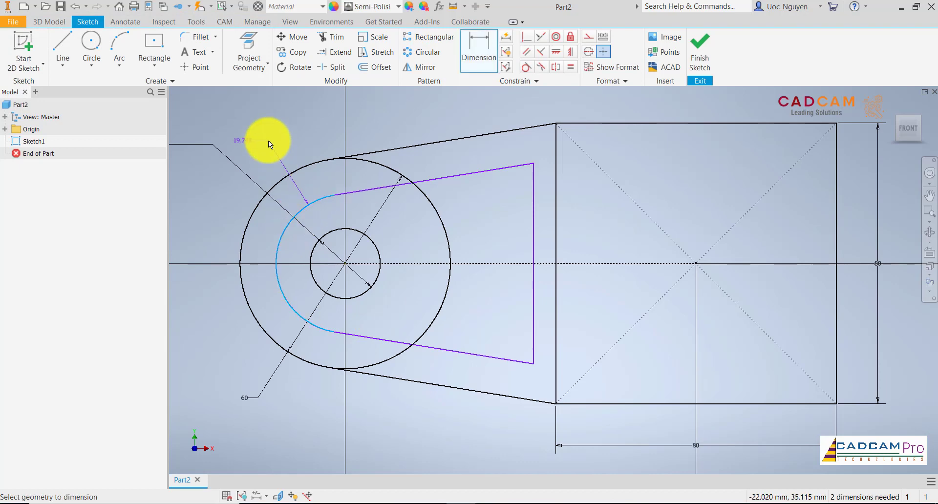
click(269, 139)
text(20)
key(Return)
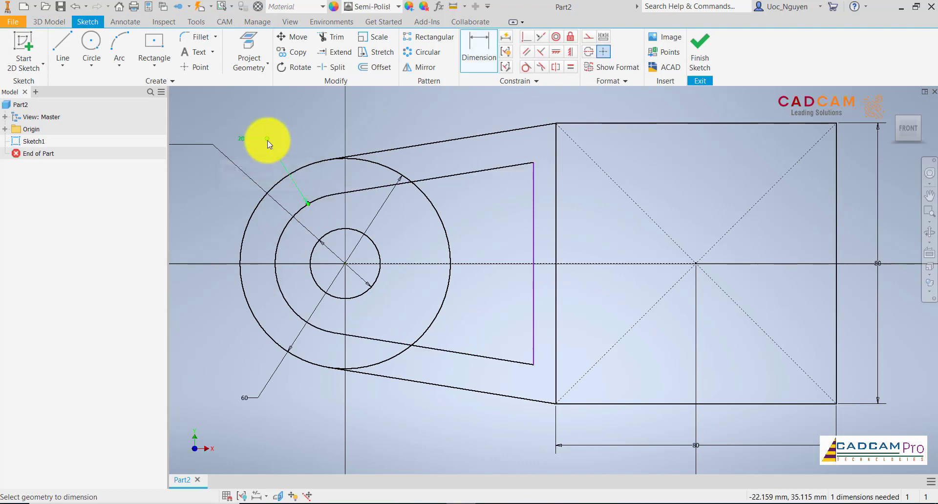
Dimension the gap between the inner profile's vertical line and the square's left edge as 10 mm
click(539, 226)
click(556, 236)
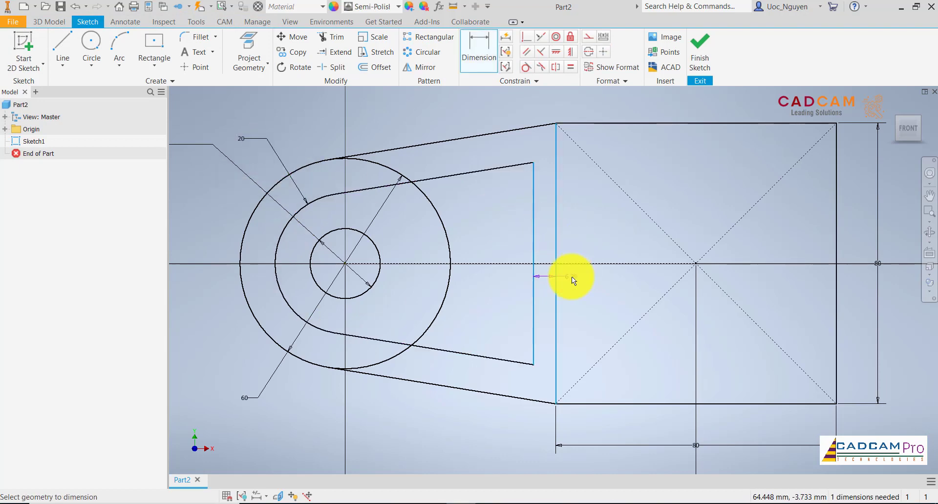
scroll(562, 293, up, 3)
scroll(535, 341, down, 5)
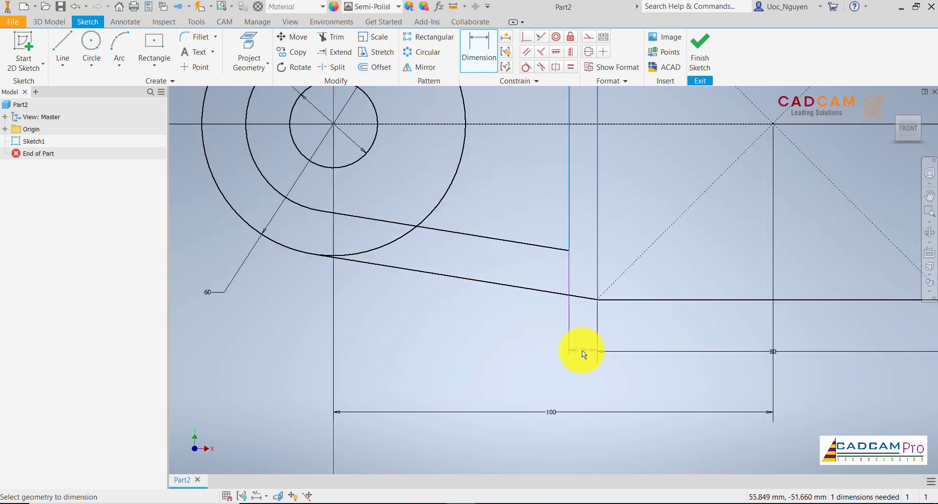
click(585, 351)
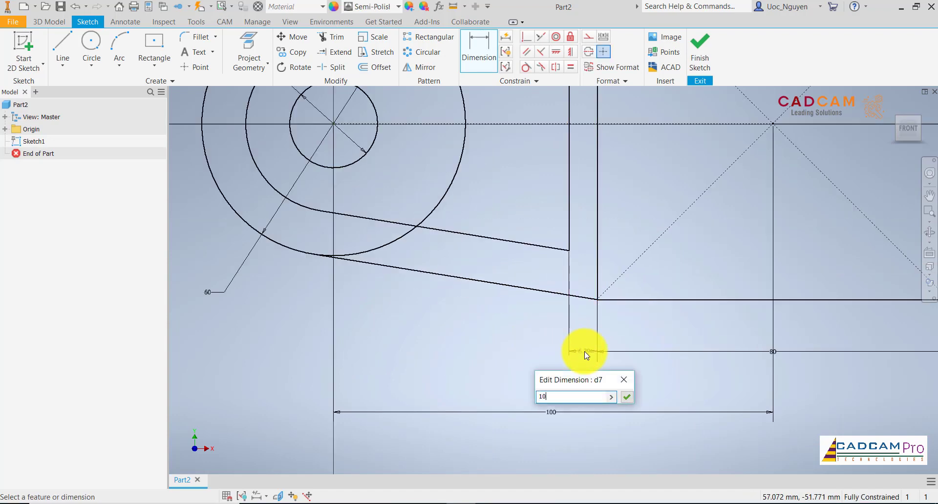
text(10)
key(Return)
scroll(487, 328, up, 5)
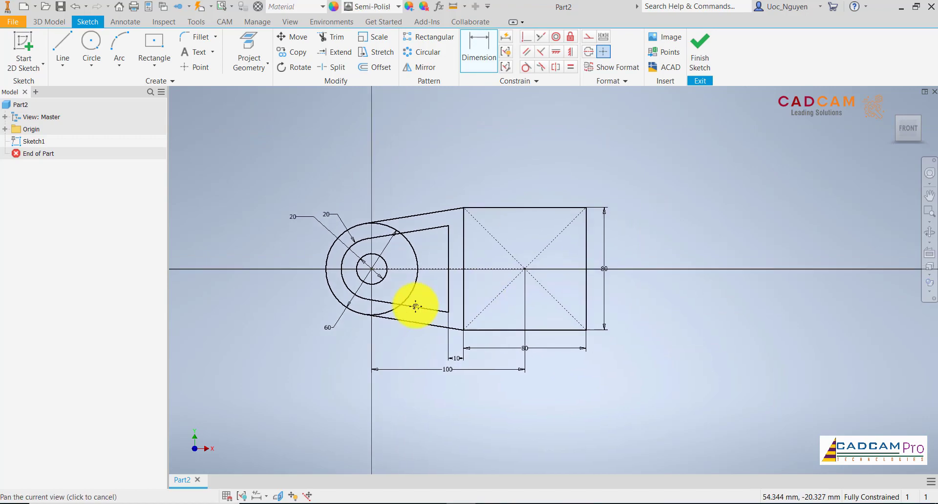
key(Escape)
After checking the reference drawing in PowerPoint, draw a three-point arc bulging upward, above the horizontal axis and right of the square
click(496, 503)
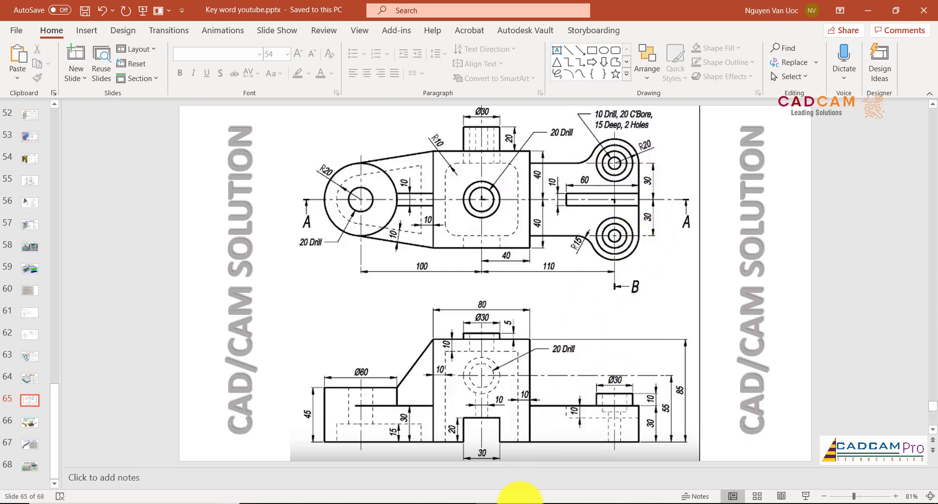
click(460, 503)
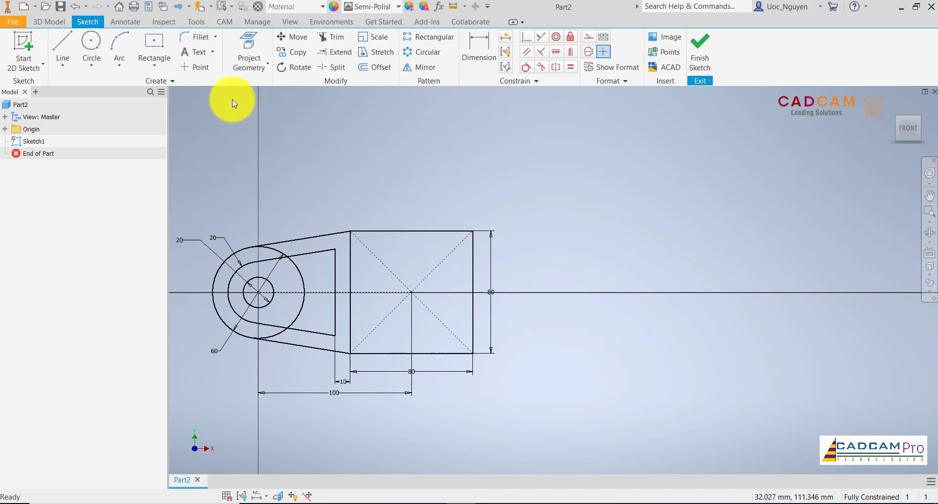
click(120, 49)
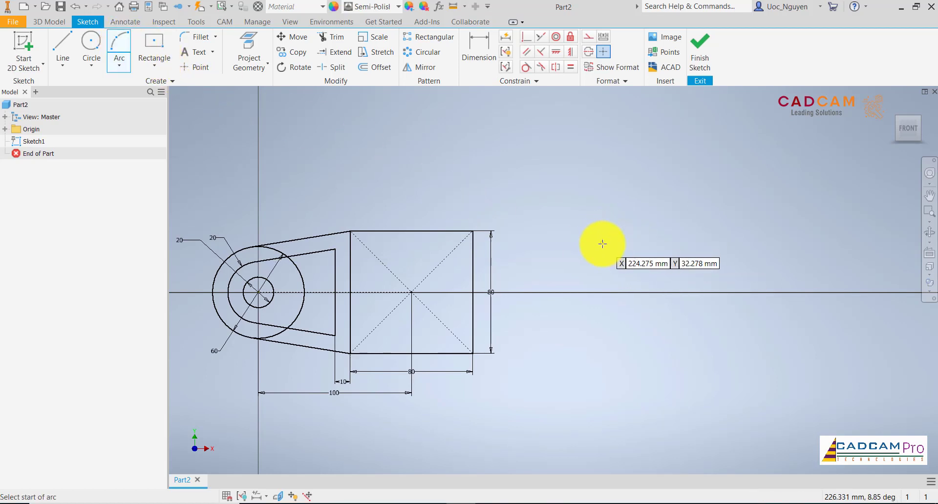
click(603, 246)
click(694, 246)
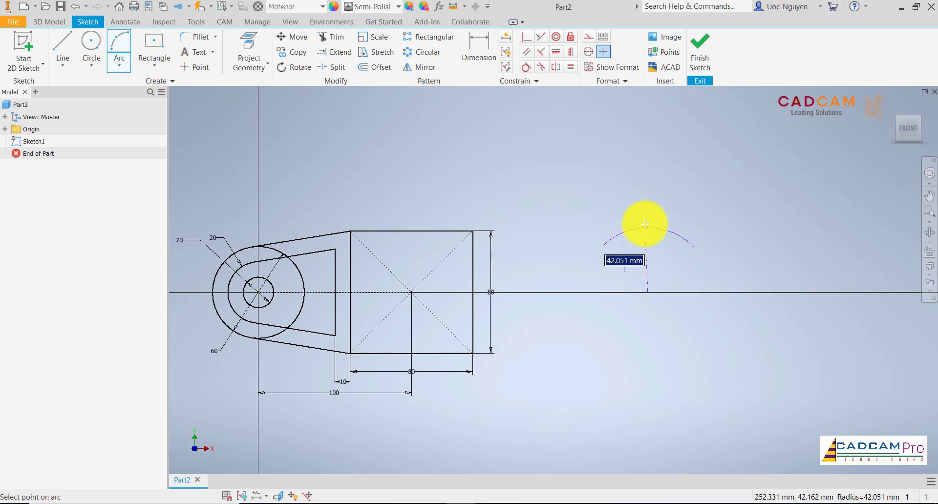
click(649, 214)
key(Escape)
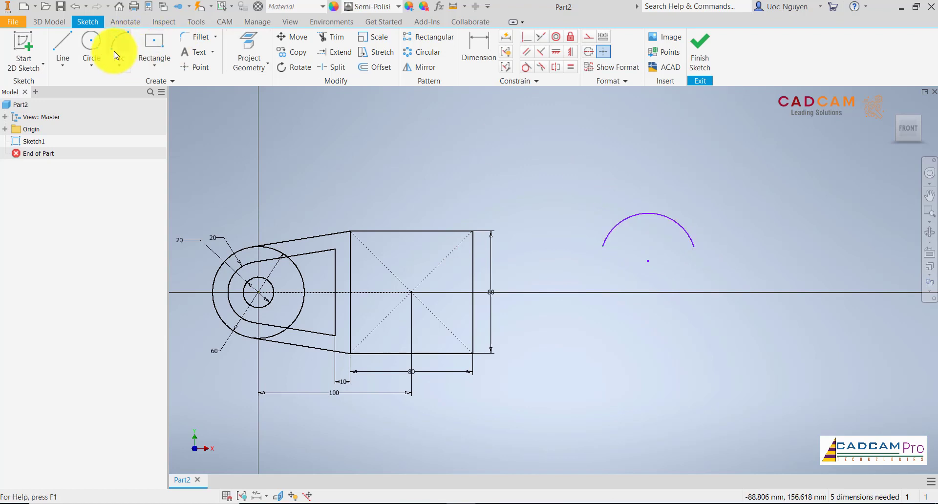
Draw a horizontal line from the new arc's left endpoint to the square's right edge
click(66, 43)
click(603, 245)
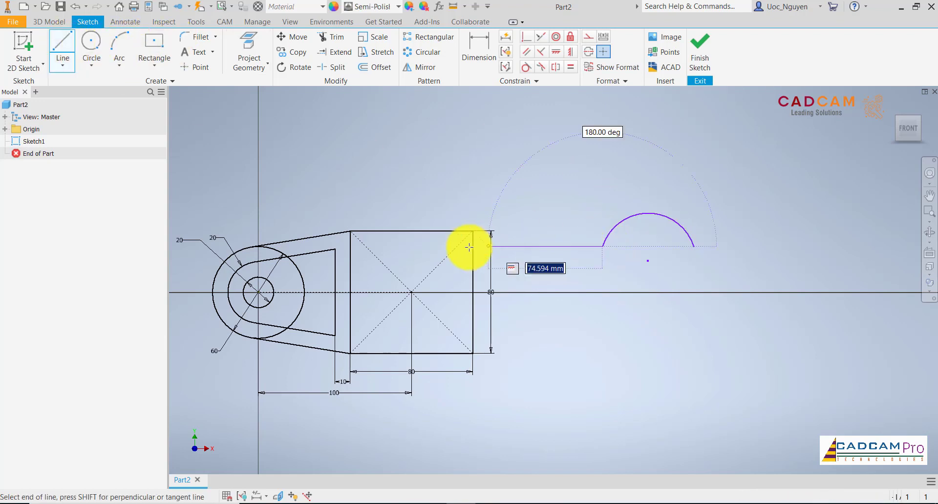
click(470, 247)
key(Escape)
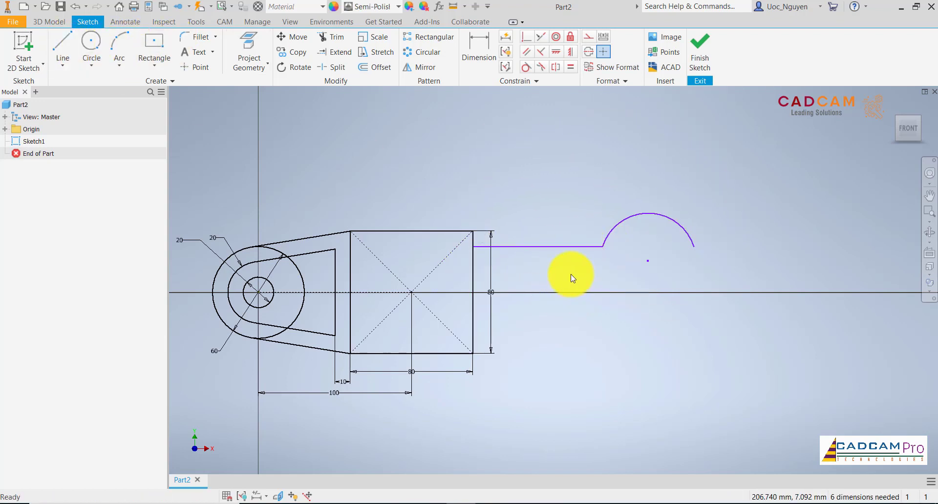
middle_drag(561, 262, 520, 245)
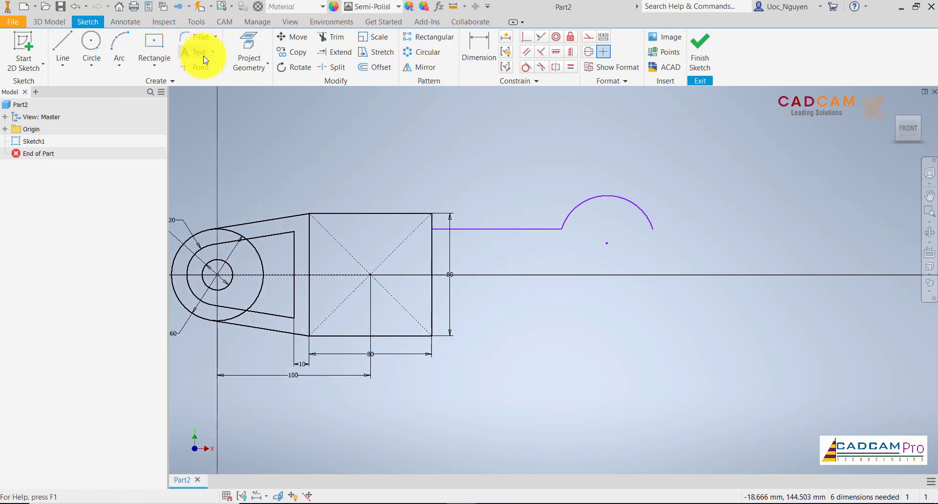
Mirror the three-point arc and its connecting horizontal line about the horizontal centre line
click(420, 67)
drag(582, 228, 531, 201)
click(239, 119)
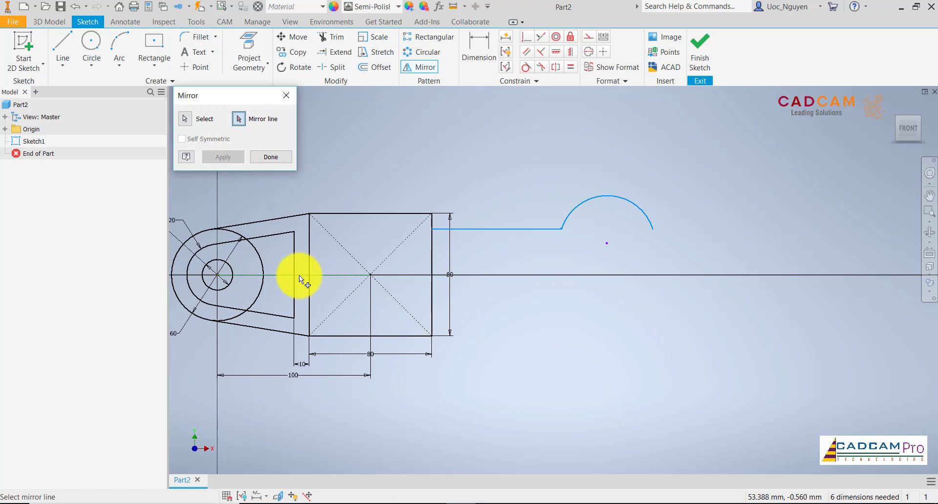
click(299, 274)
click(271, 157)
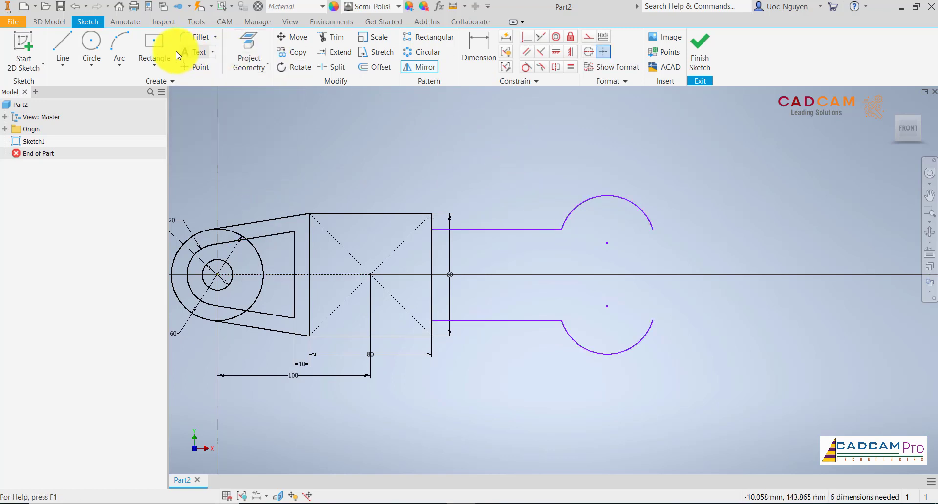
Draw a vertical line joining the outer endpoints of the upper and mirrored lower arcs
click(63, 51)
click(654, 234)
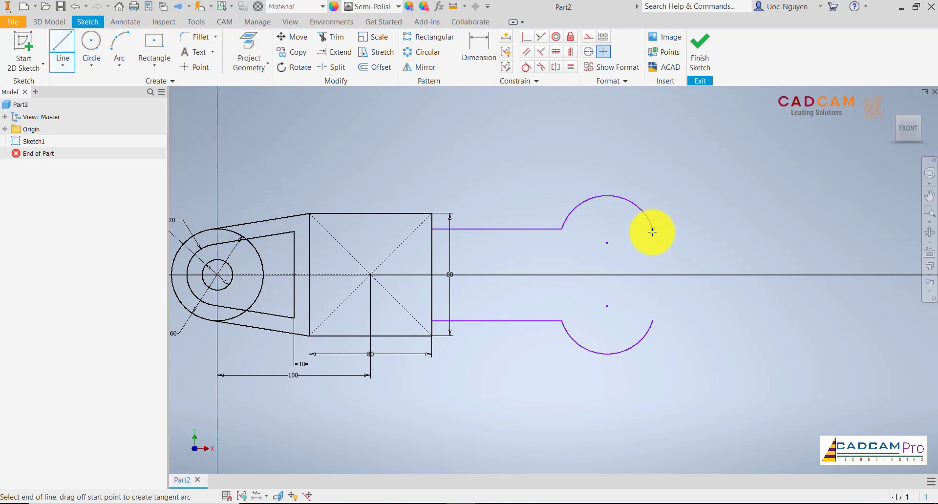
click(651, 319)
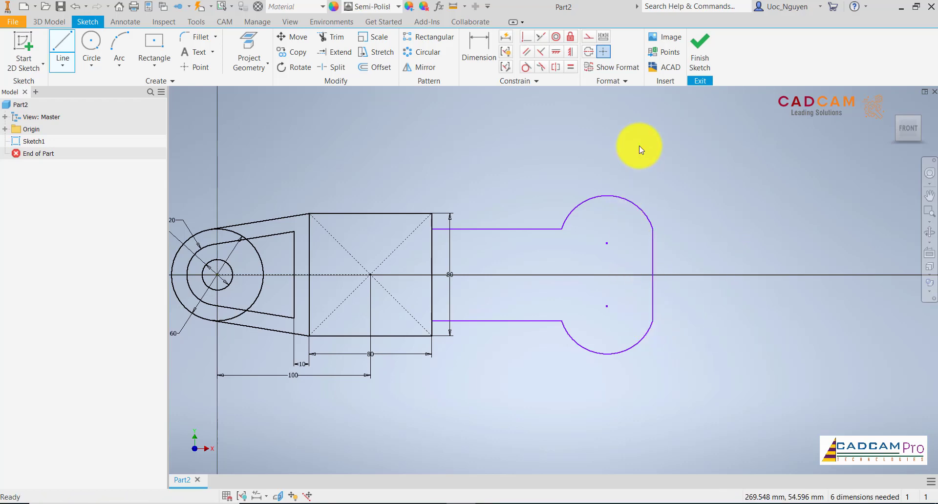
key(Escape)
Apply a tangent constraint between the upper arc and the vertical end line
click(526, 66)
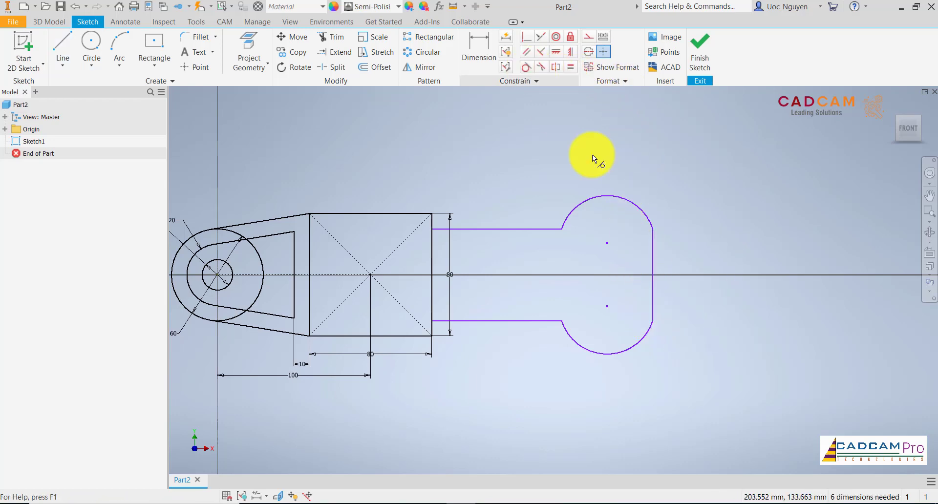
click(654, 236)
key(Escape)
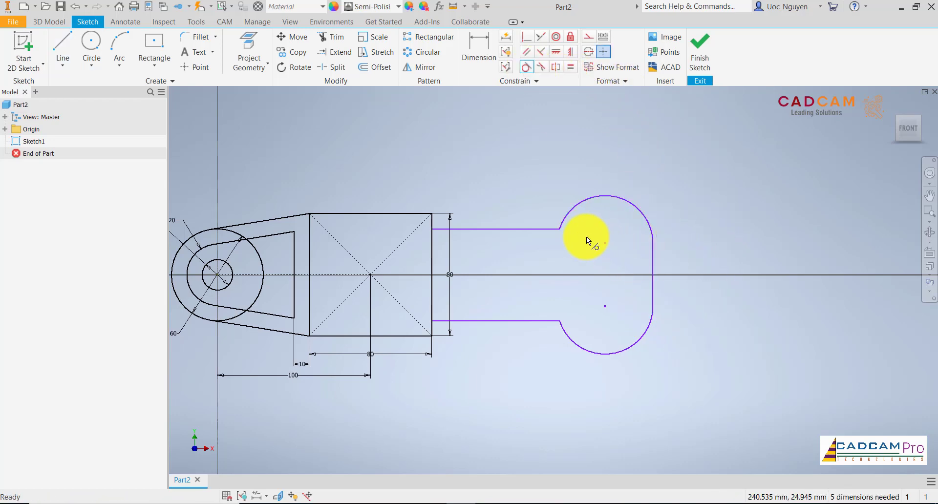
Dimension the vertical distance between the centres of the two end arcs as 60 mm
click(479, 51)
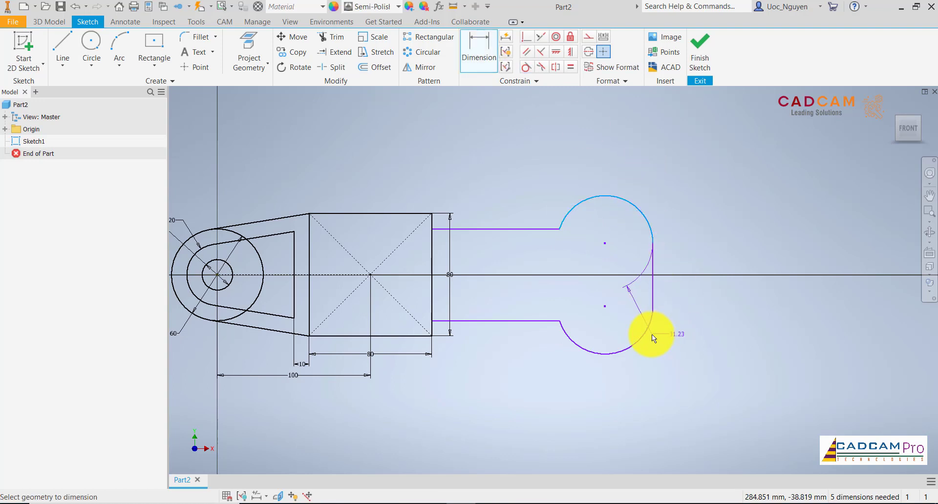
click(726, 272)
text(60)
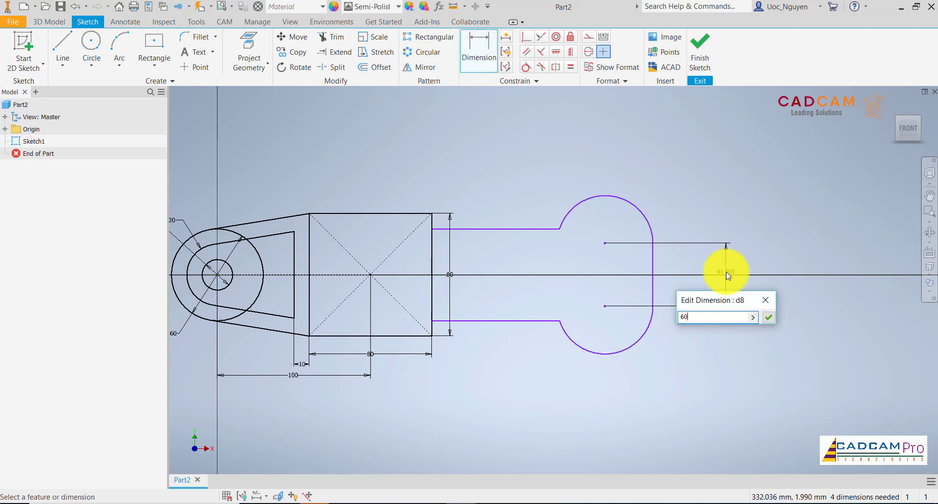
key(Return)
Dimension the spacing of the two horizontal arm lines as 60 mm and make the upper line's free end coincident with the arc's endpoint
click(495, 215)
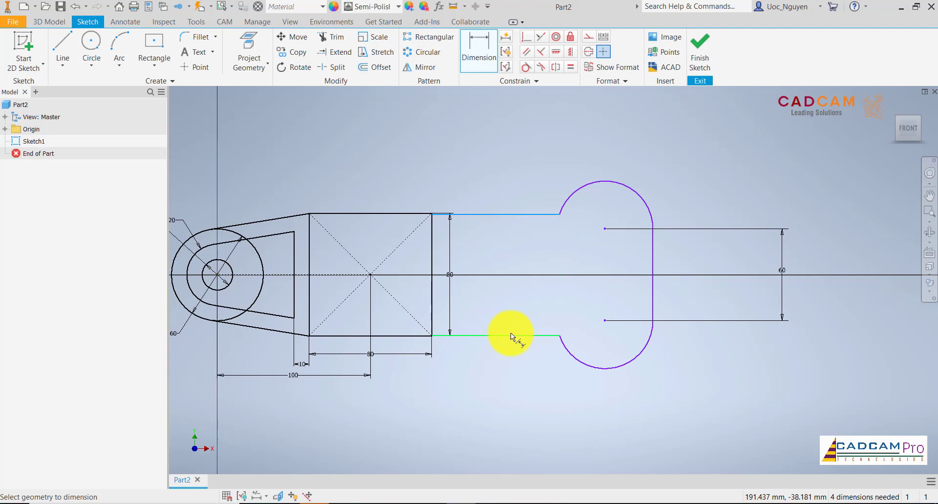
click(511, 335)
click(521, 257)
text(60)
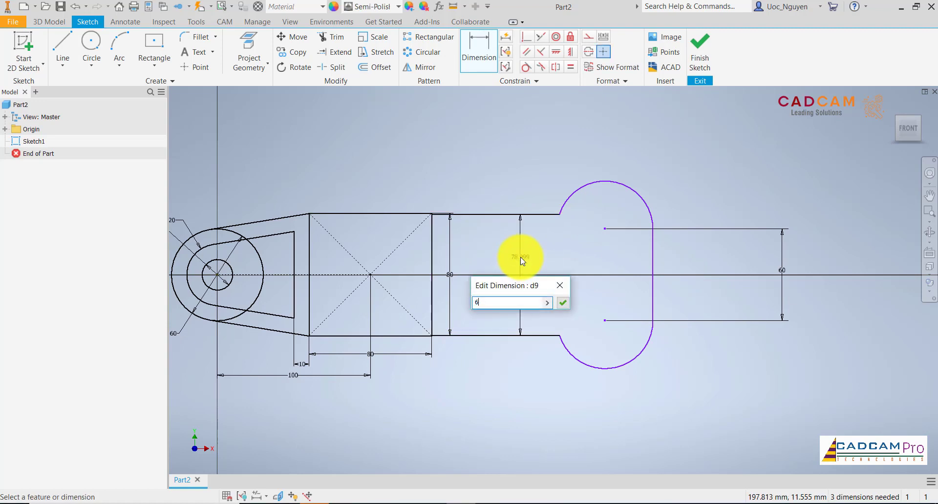
key(Return)
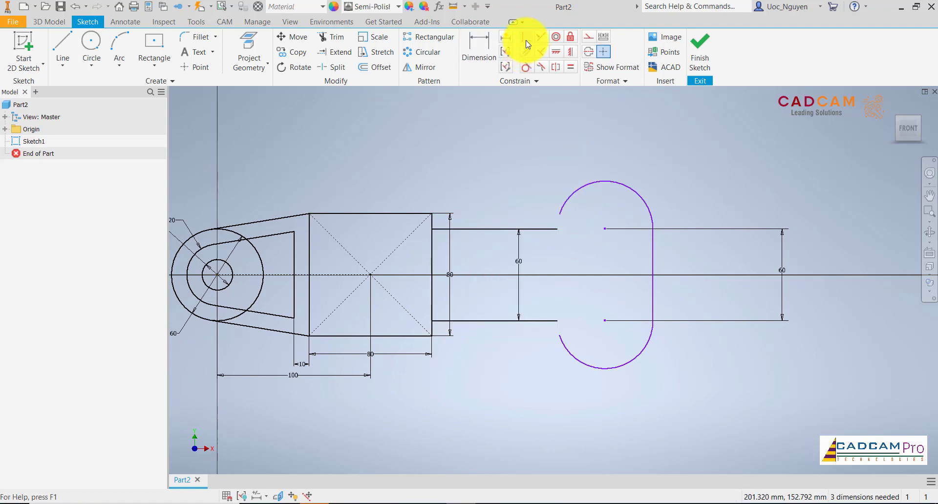
click(526, 36)
click(560, 230)
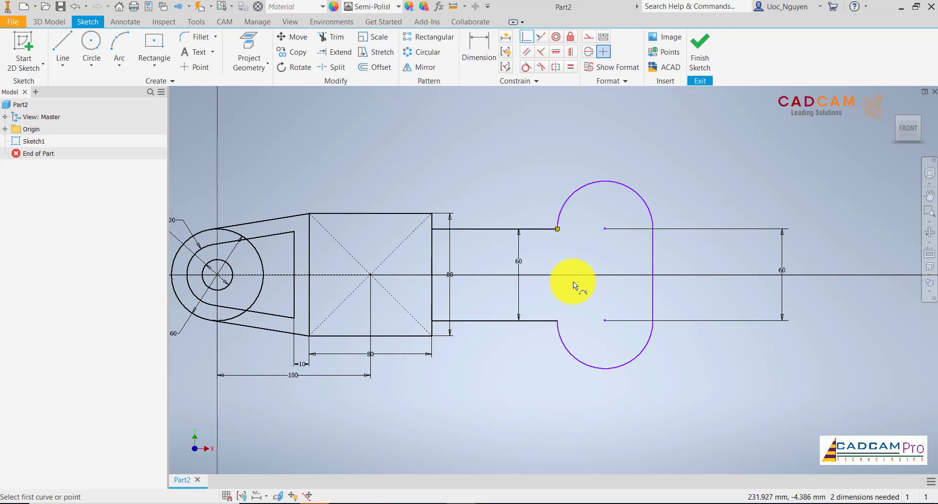
Dimension the upper end arc's radius as 20 mm
click(481, 53)
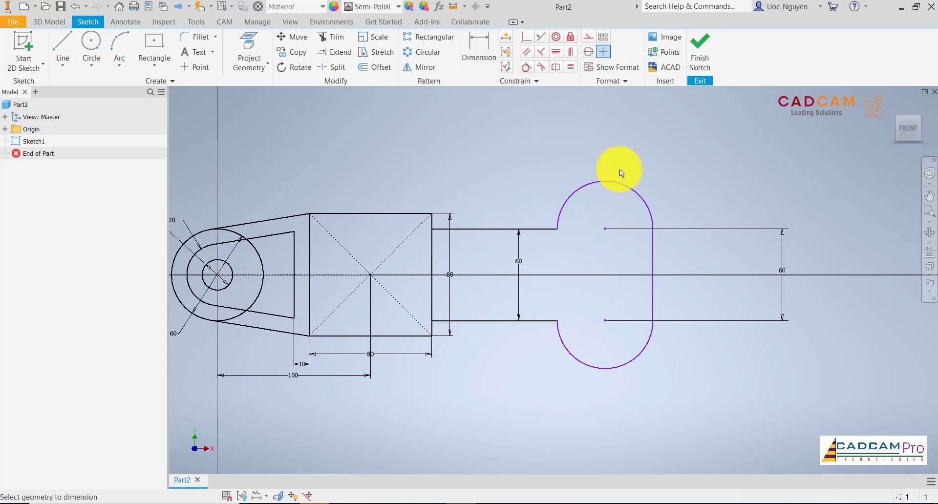
click(638, 187)
click(648, 145)
text(20)
key(Return)
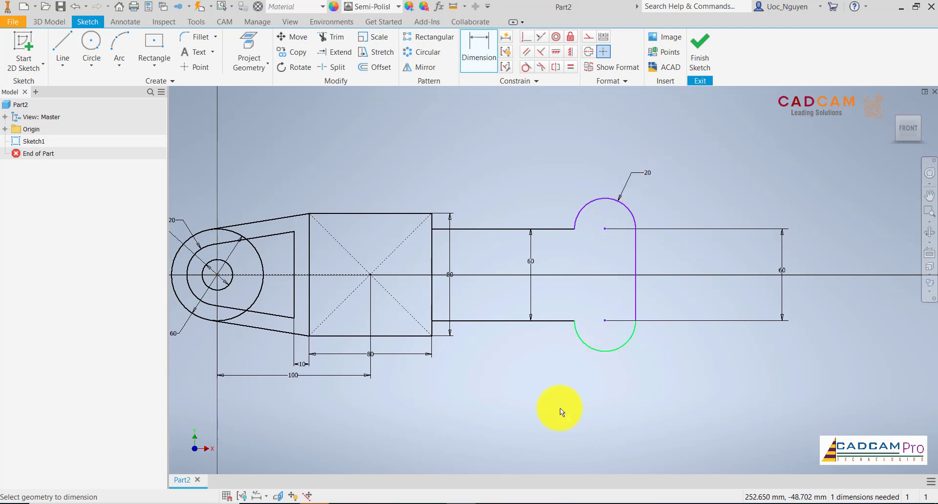
After checking the reference drawing in PowerPoint, dimension the horizontal distance from the square's centre to the lower end arc's centre as 110 mm
click(485, 501)
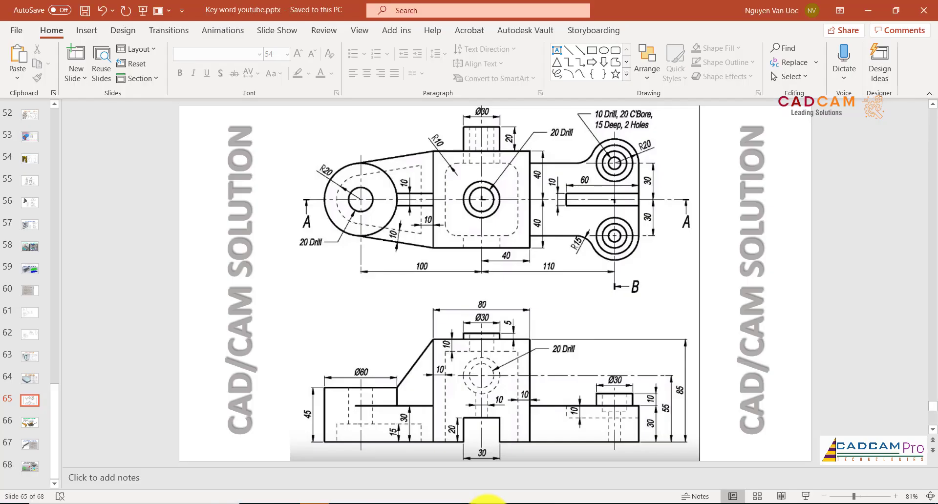
click(486, 501)
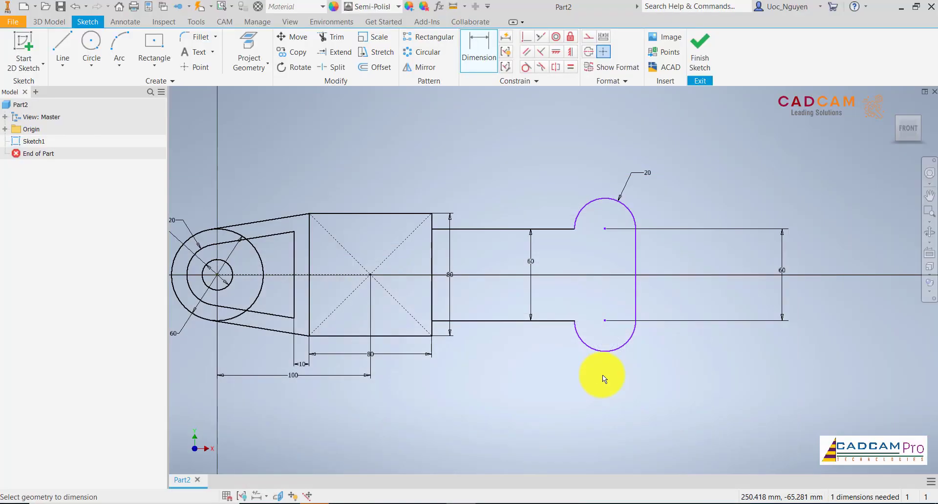
click(609, 351)
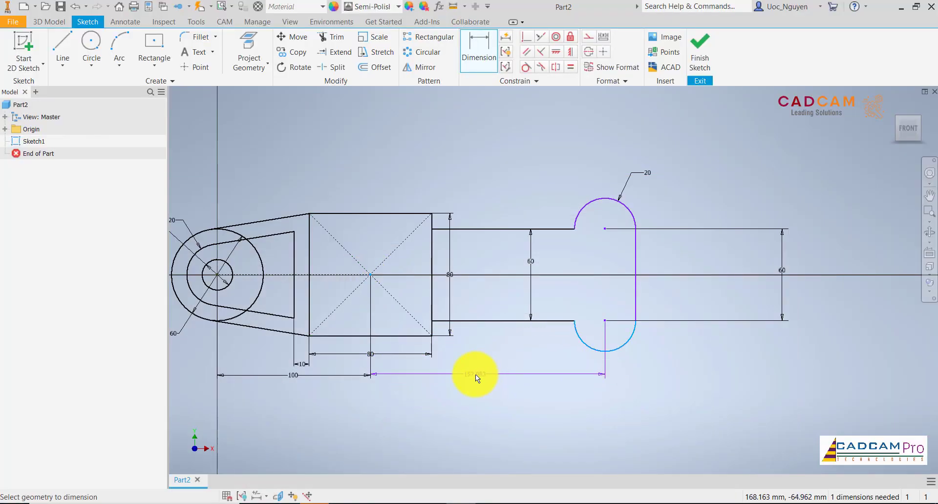
click(476, 375)
text(110)
key(Return)
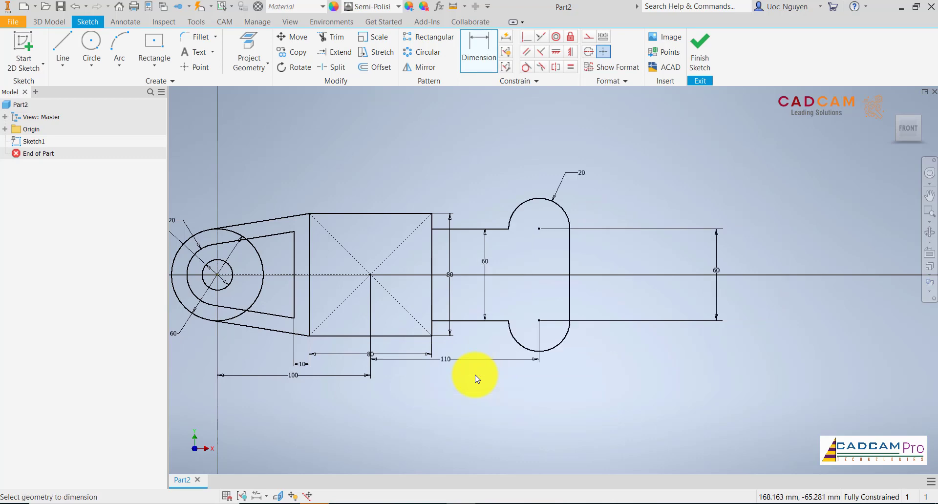
Draw a 30 mm diameter circle at the centre of each of the two end arcs
middle_drag(489, 271, 554, 260)
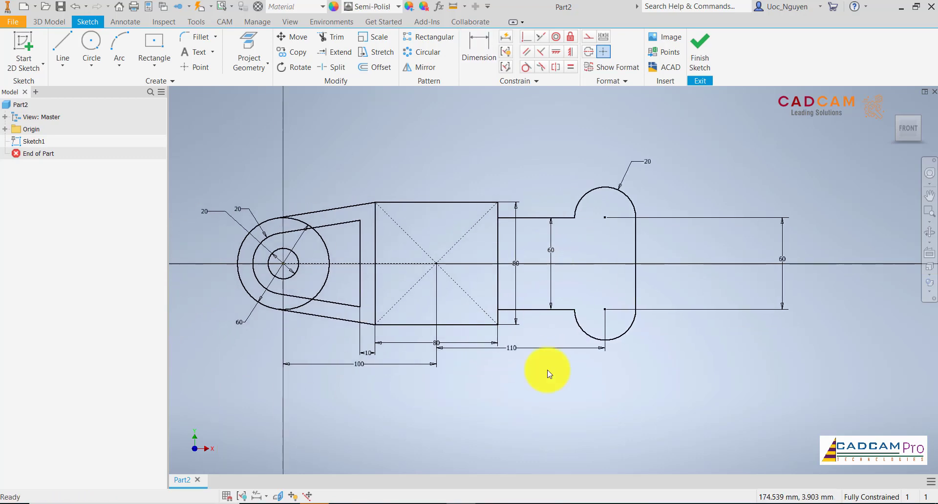
click(497, 503)
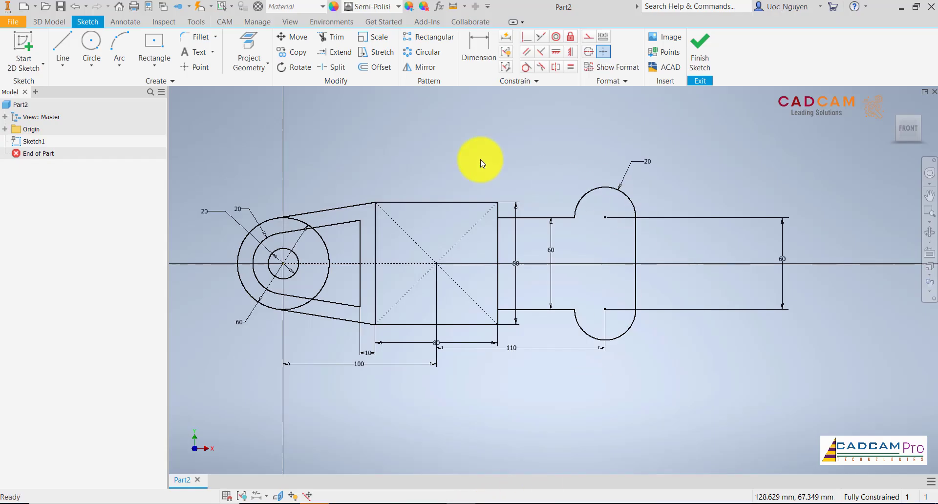
click(91, 43)
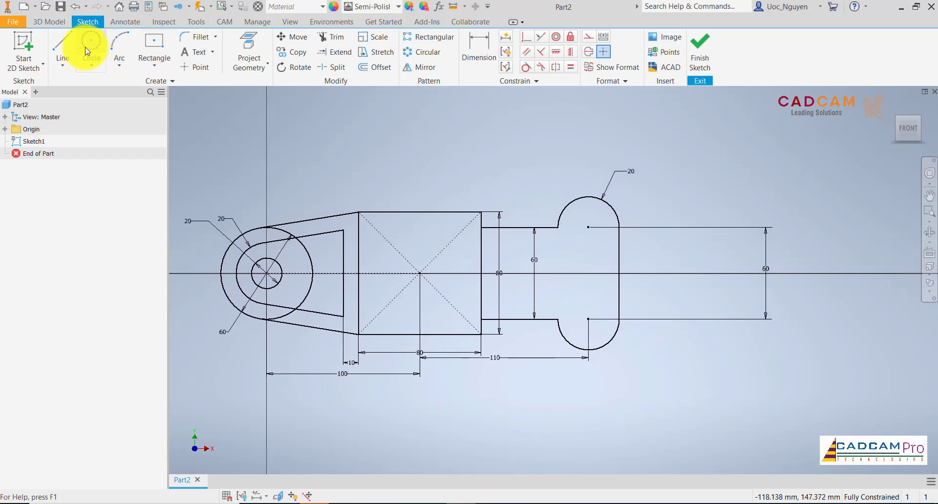
click(588, 228)
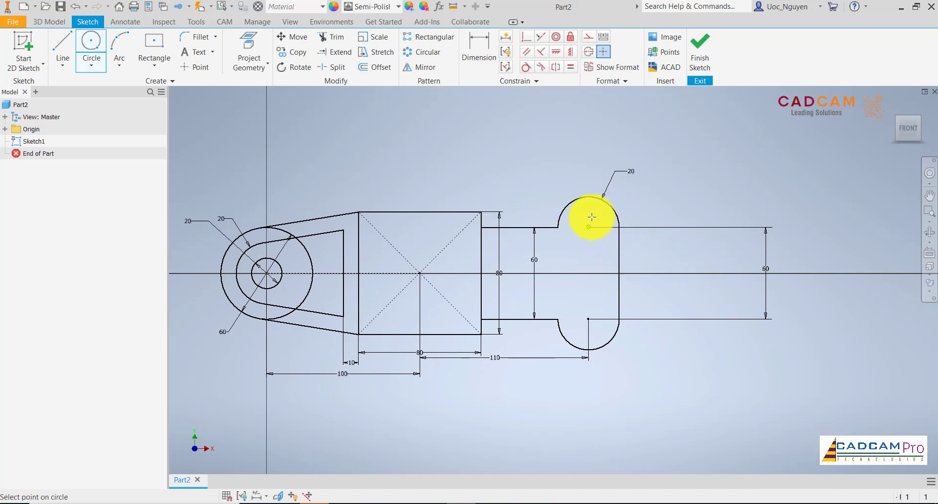
text(30)
key(Return)
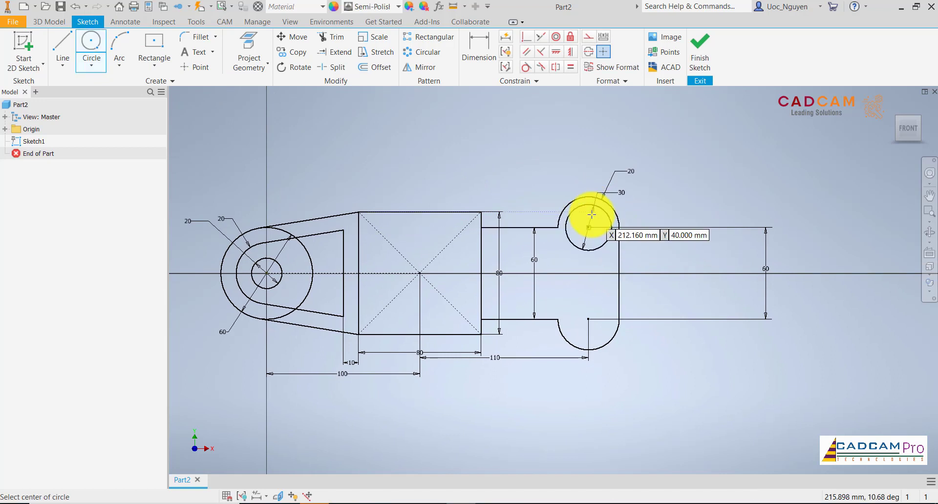
click(589, 320)
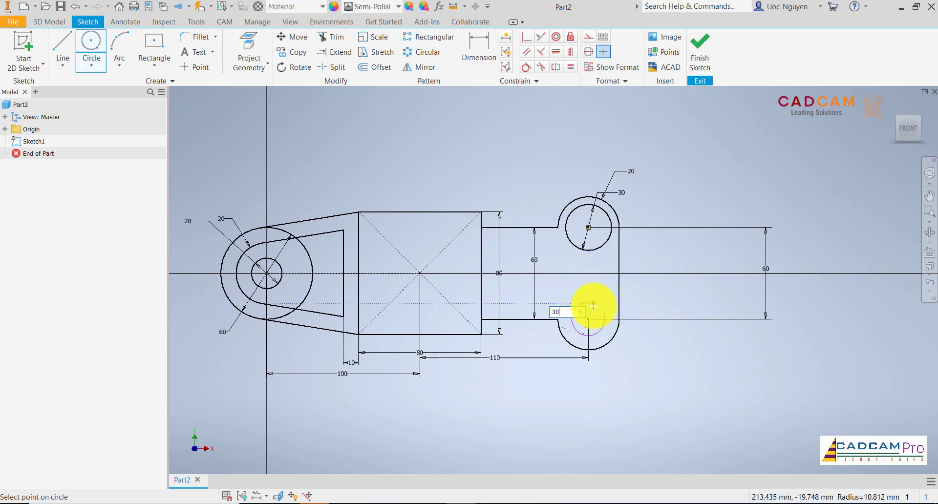
text(30)
key(Return)
middle_drag(517, 168, 546, 167)
key(Escape)
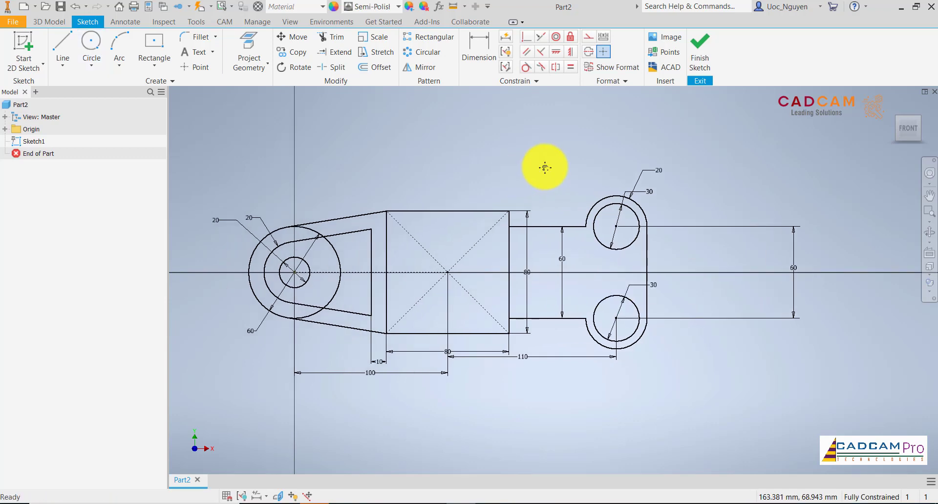
Fillet the upper and lower corners between the arm's horizontal lines and the end arcs with a 15 mm radius
click(198, 36)
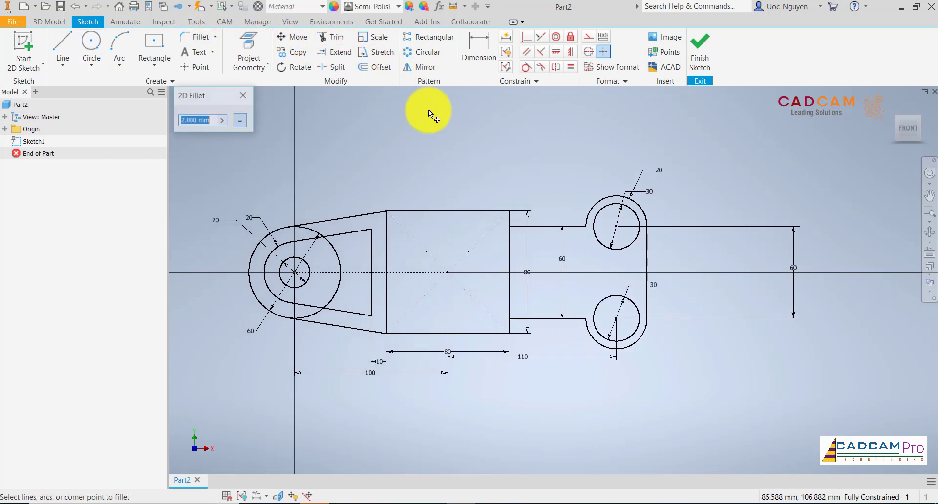
text(15)
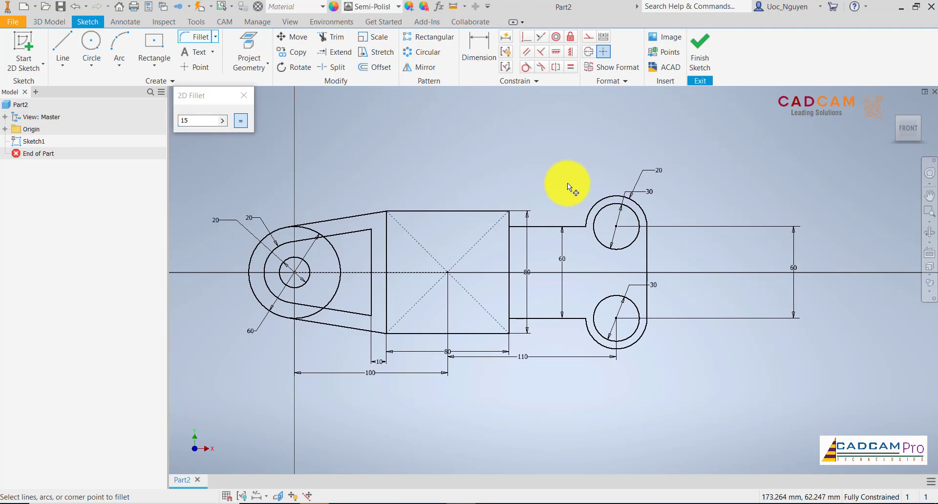
click(586, 216)
click(576, 225)
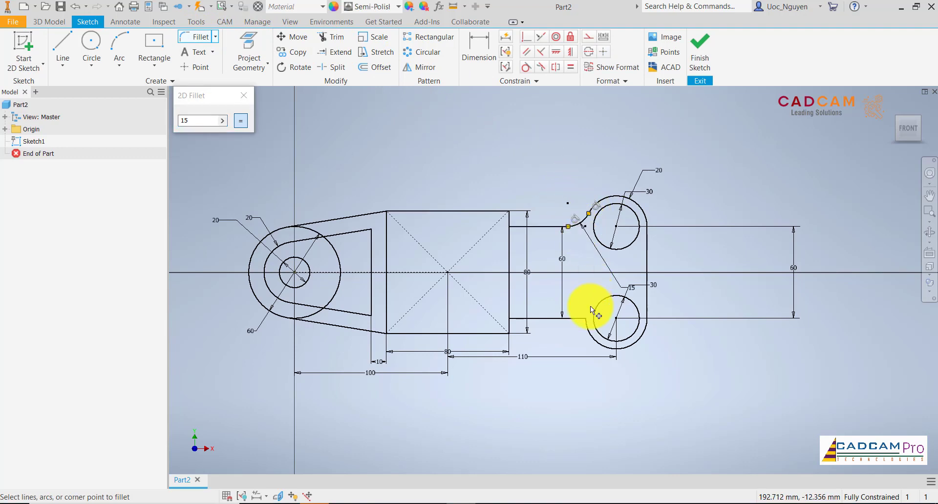
click(588, 324)
click(570, 318)
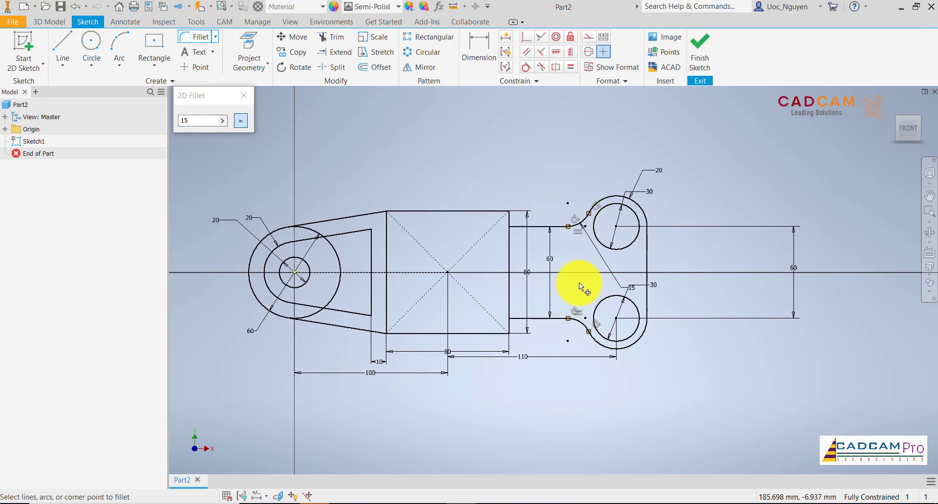
key(Escape)
After checking the reference drawing in PowerPoint, draw a 60 by 60 mm centre rectangle at the centre of the 80 mm square
middle_drag(576, 265, 582, 247)
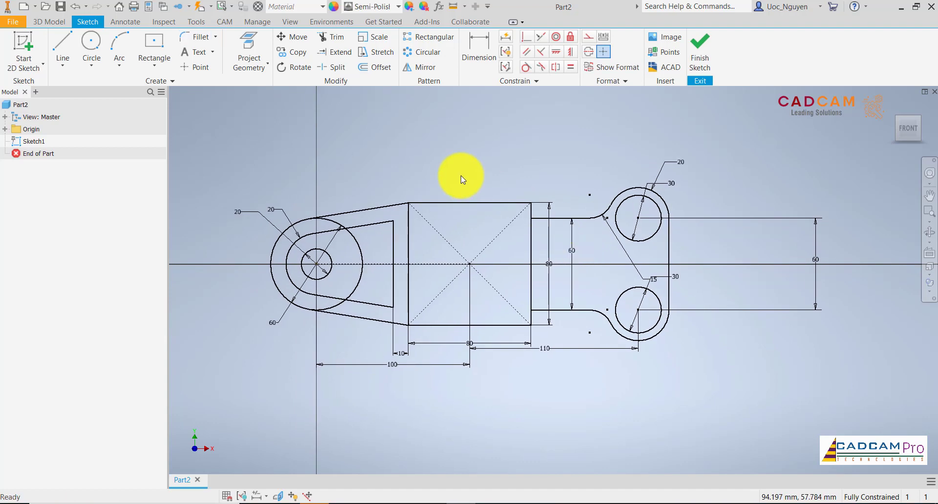
click(488, 500)
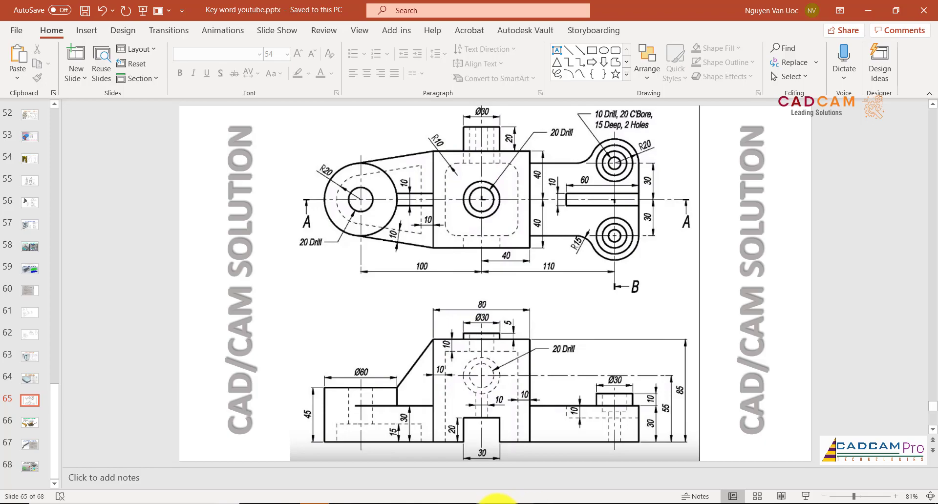
click(463, 503)
click(157, 49)
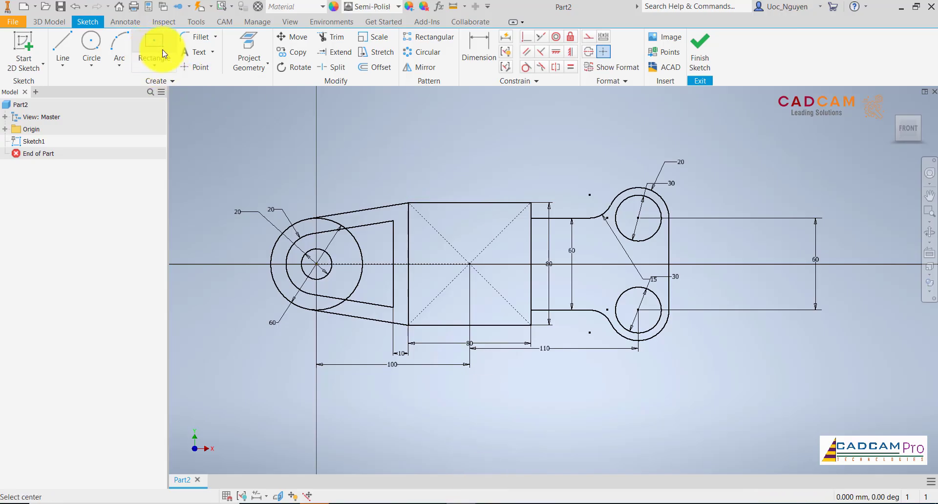
click(470, 264)
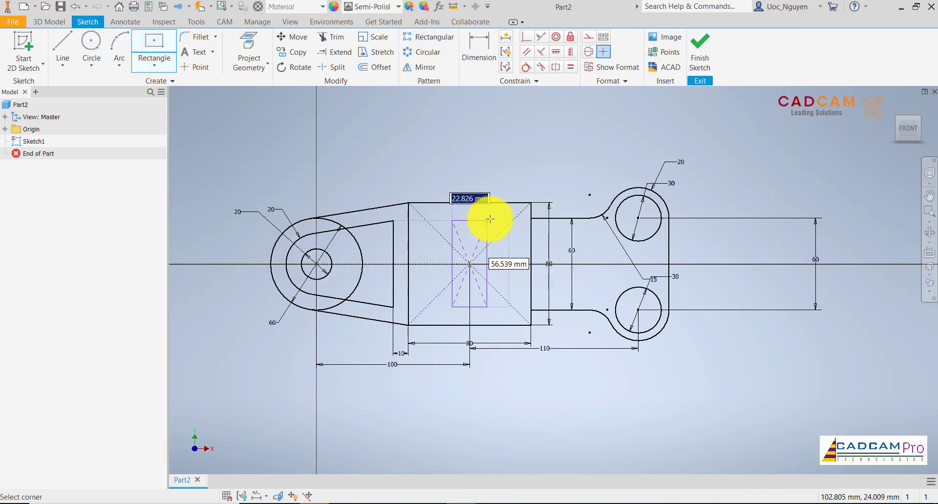
text(60)
key(Tab)
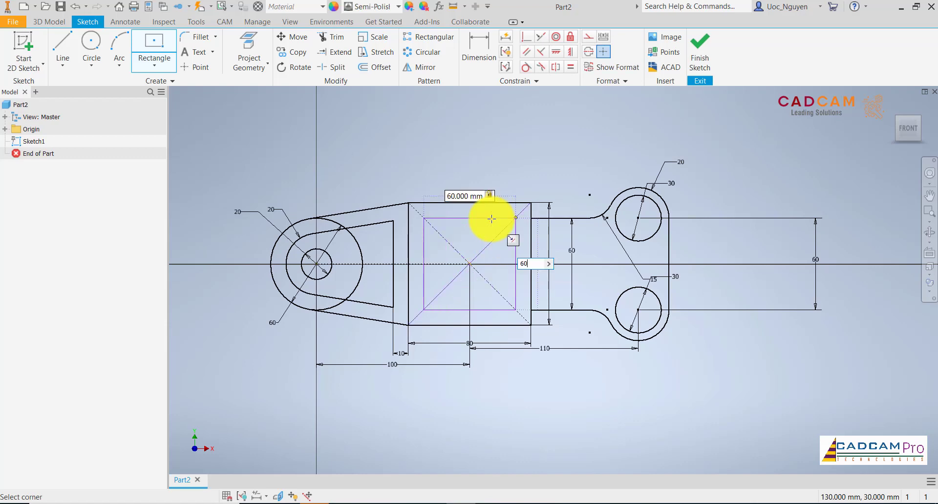
key(Return)
key(Escape)
Fillet all four corners of the 60 by 60 mm inner rectangle with a 10 mm radius
click(198, 36)
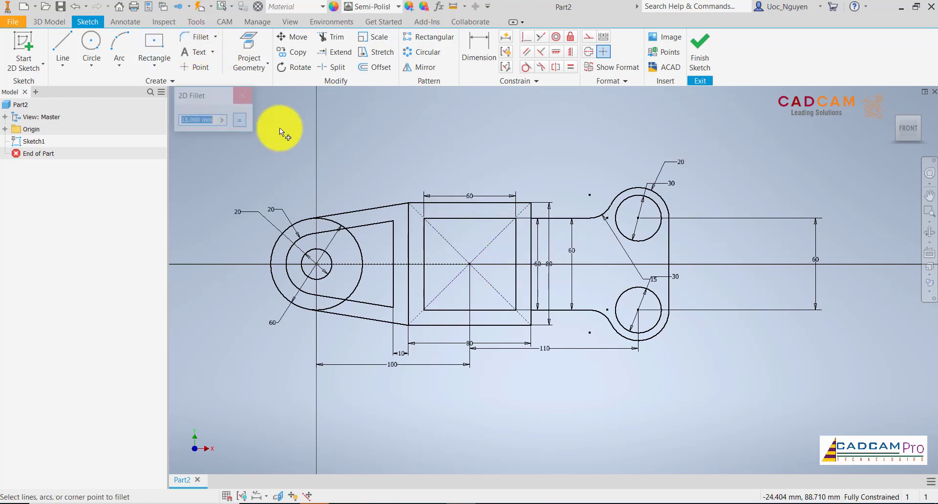
text(10)
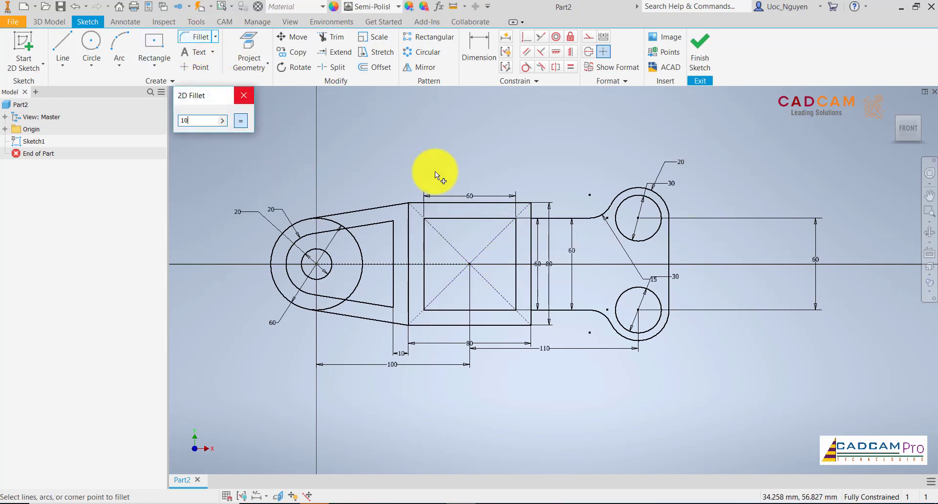
click(425, 237)
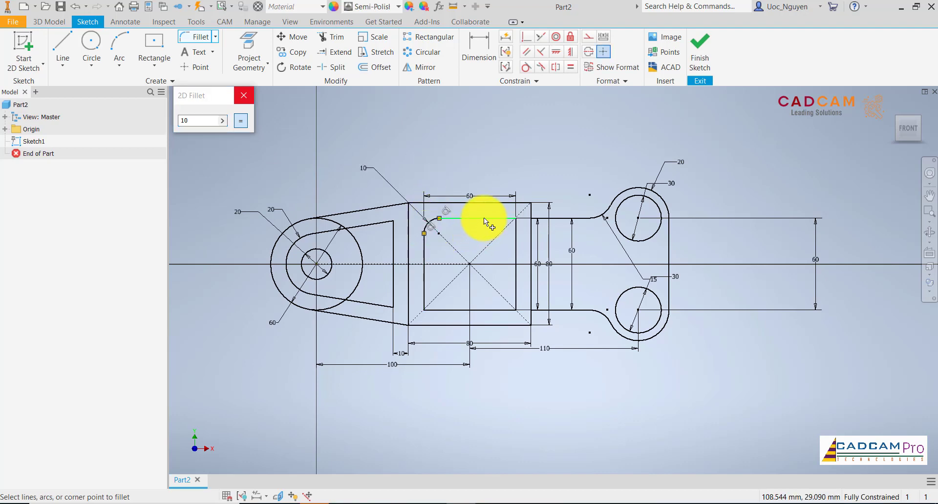
click(484, 218)
click(516, 243)
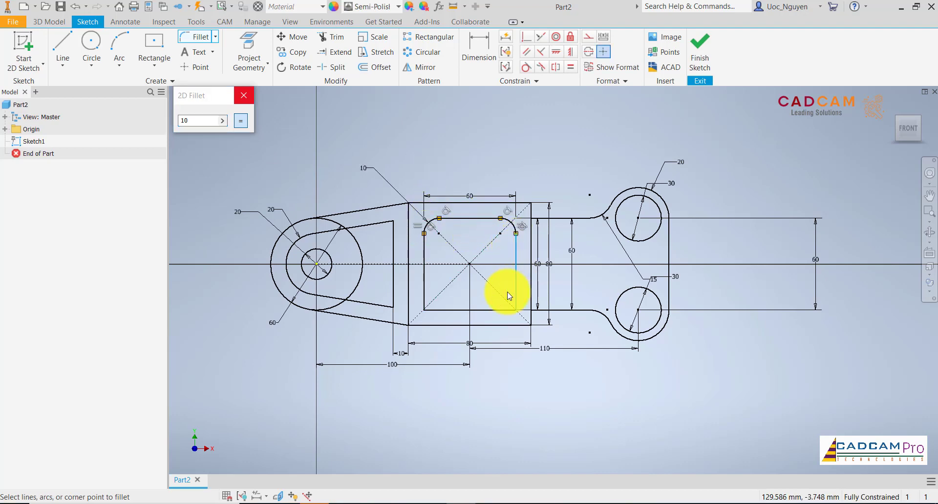
click(500, 311)
click(424, 286)
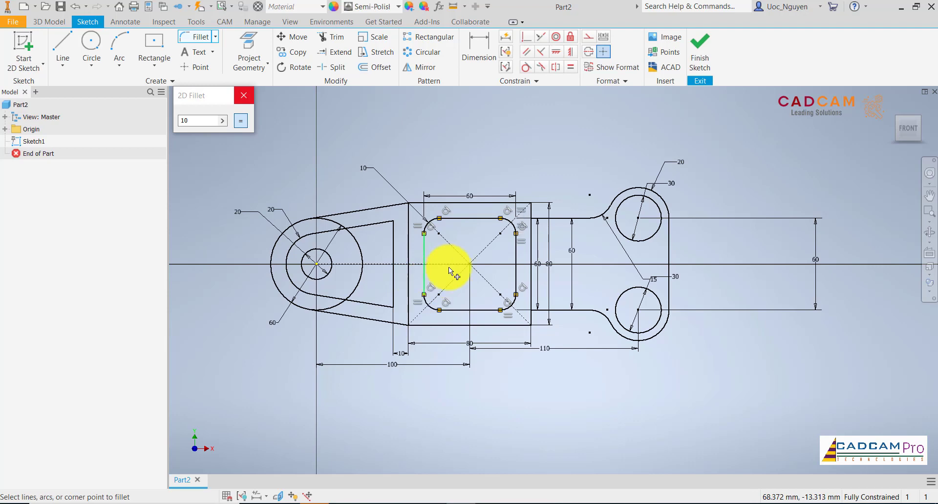
key(Escape)
Move the inner rectangle's 60 mm width dimension farther above the square and, after checking the reference drawing in PowerPoint, finish the sketch
middle_drag(429, 143, 418, 148)
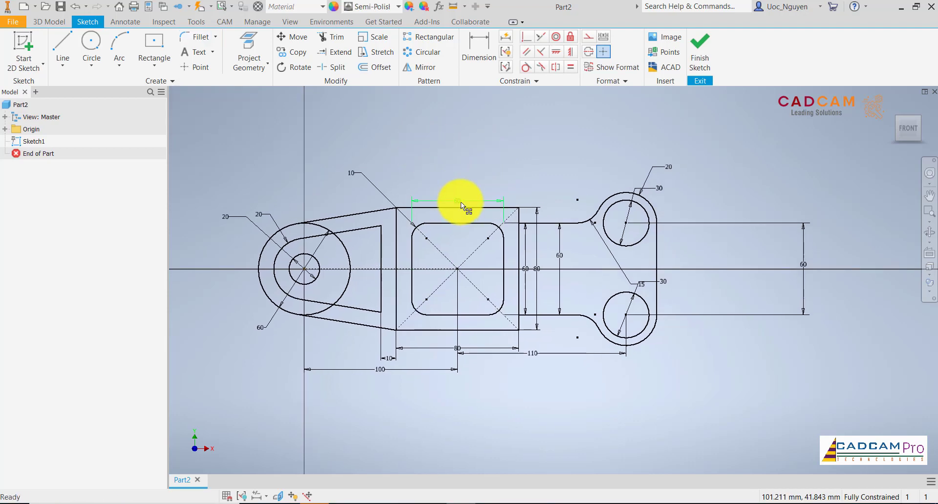
click(461, 174)
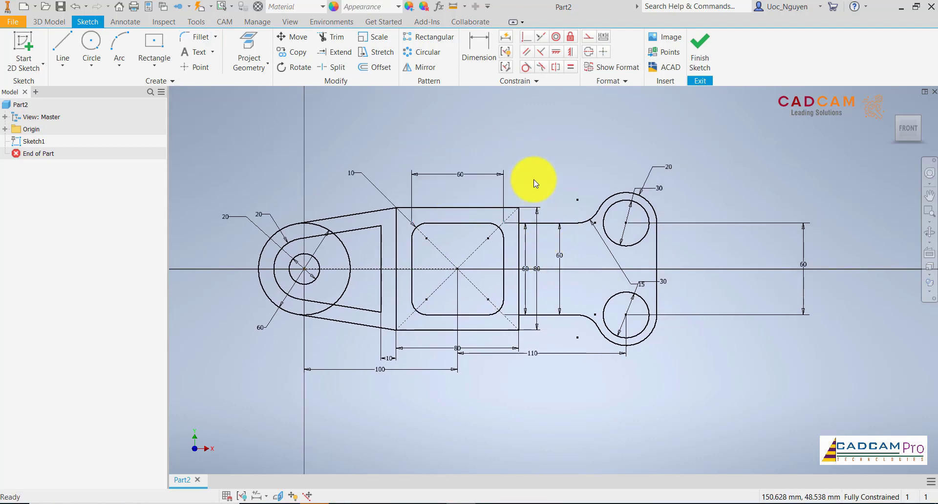
mouse_move(534, 163)
middle_down()
mouse_move(537, 153)
mouse_move(532, 162)
middle_up()
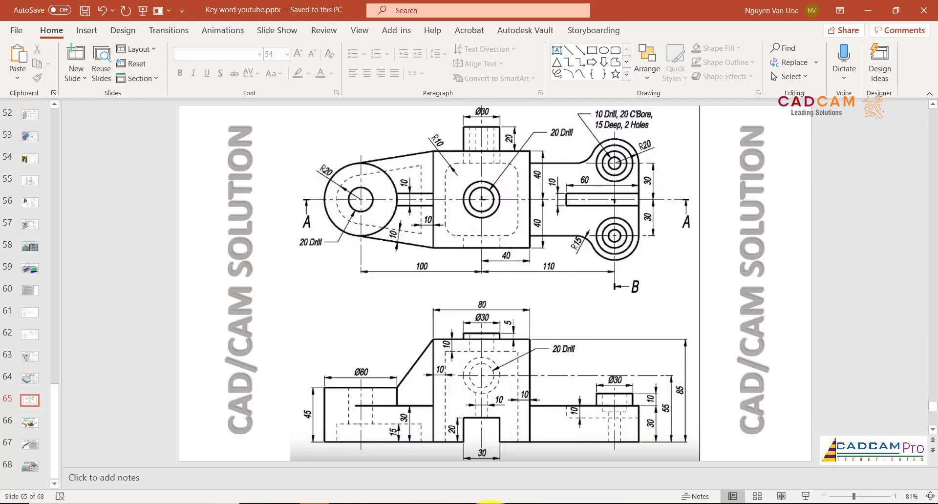
click(481, 501)
click(468, 502)
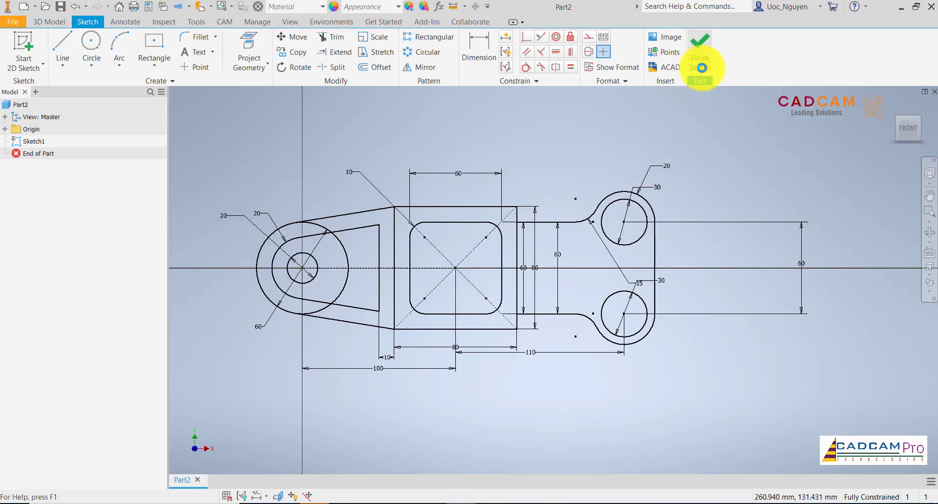
After checking the reference drawing in PowerPoint, extrude the two tapered regions between the 60 mm circle and the square upward by 30 mm
scroll(576, 210, up, 3)
right_drag(576, 210, 435, 256)
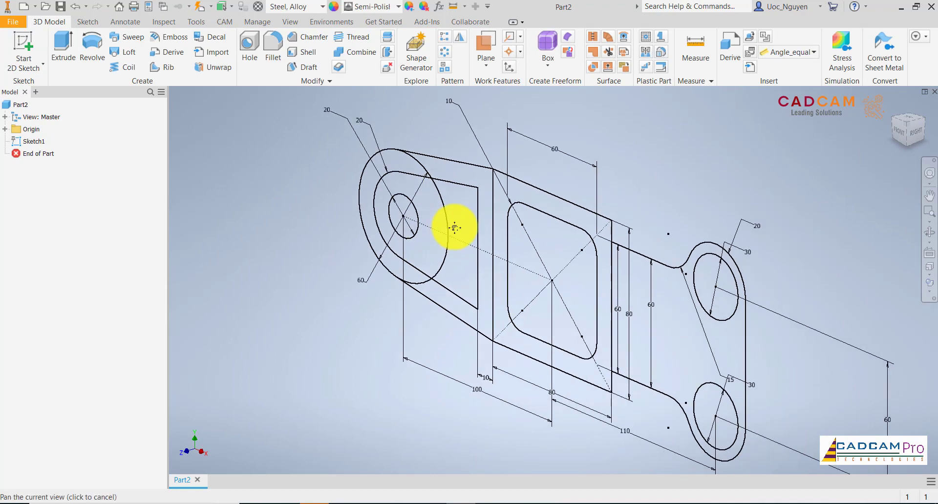
mouse_move(454, 226)
shift+middle_down()
mouse_move(446, 220)
mouse_move(486, 230)
mouse_move(470, 206)
shift+middle_up()
scroll(445, 173, up, 2)
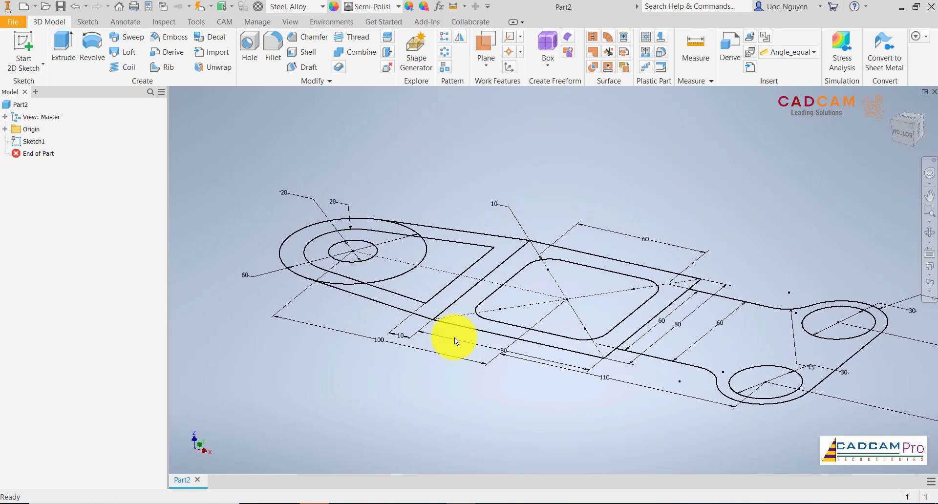
click(487, 501)
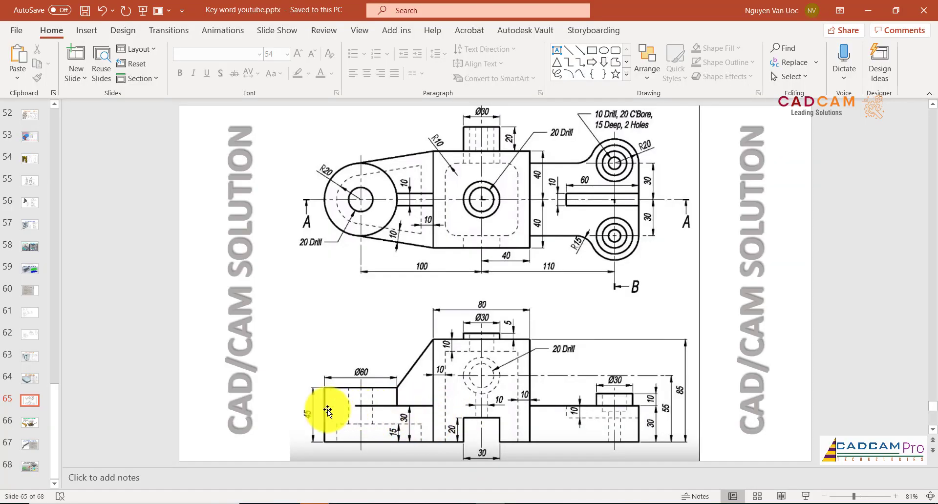
click(460, 501)
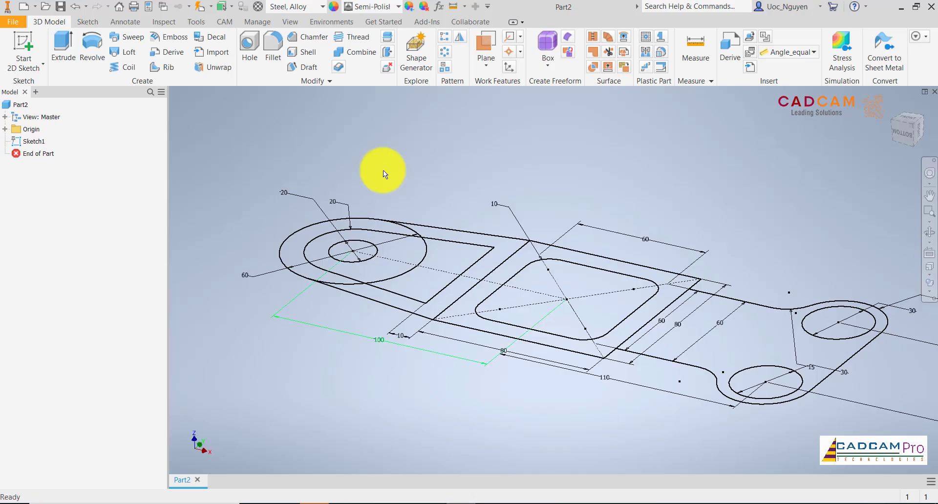
click(63, 45)
click(475, 238)
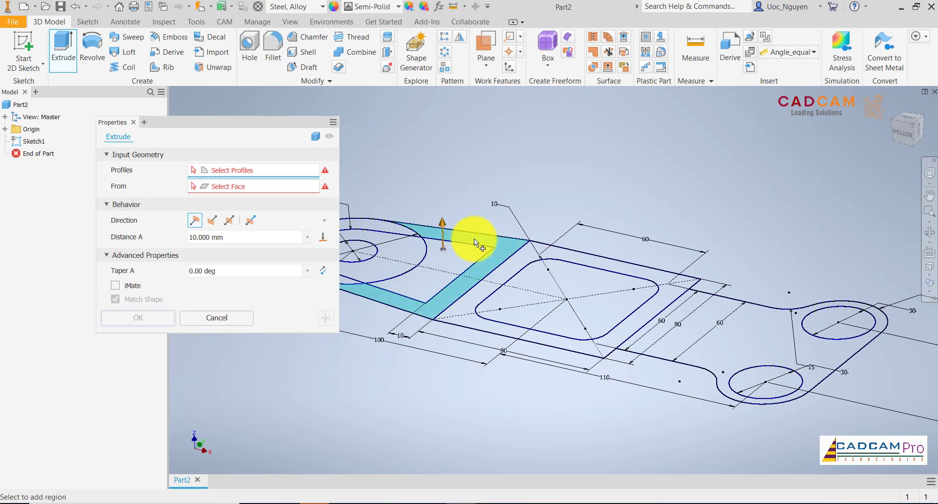
click(451, 258)
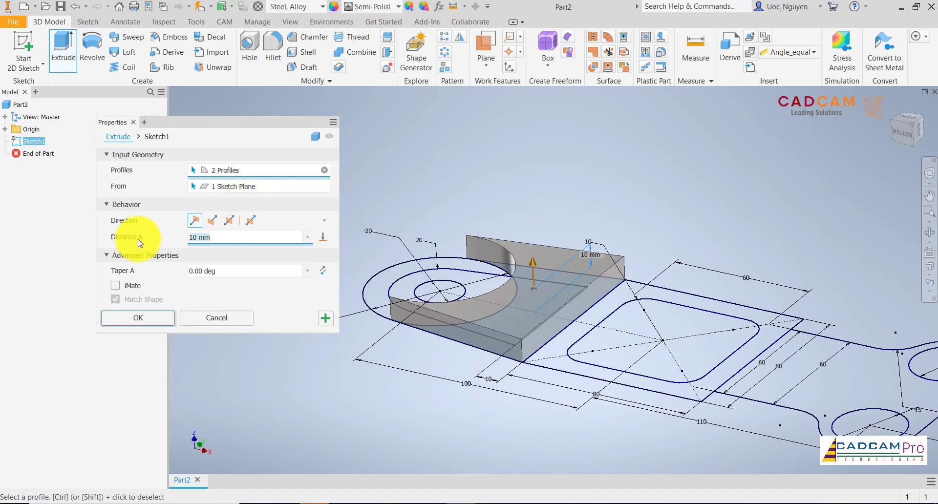
click(325, 319)
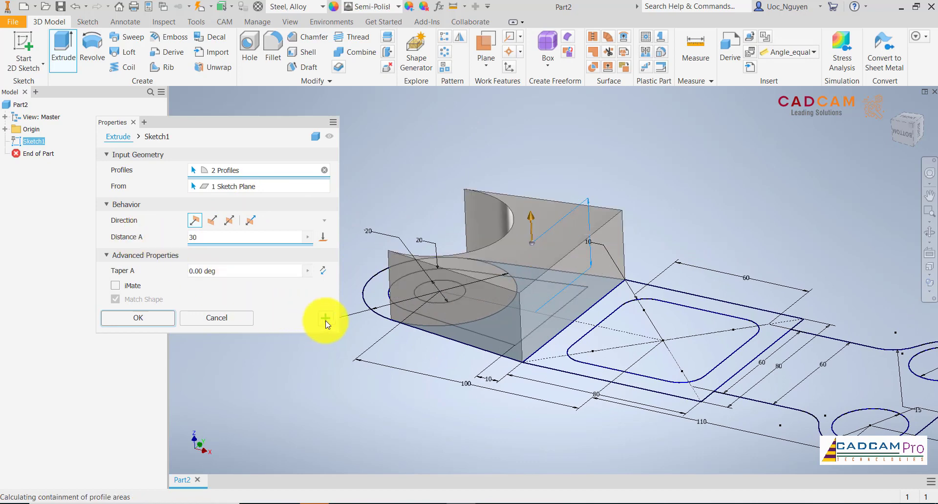
Extrude the regions of the 60 mm circle around its 20 mm hole upward by 45 mm, joined to the body
click(374, 295)
click(446, 303)
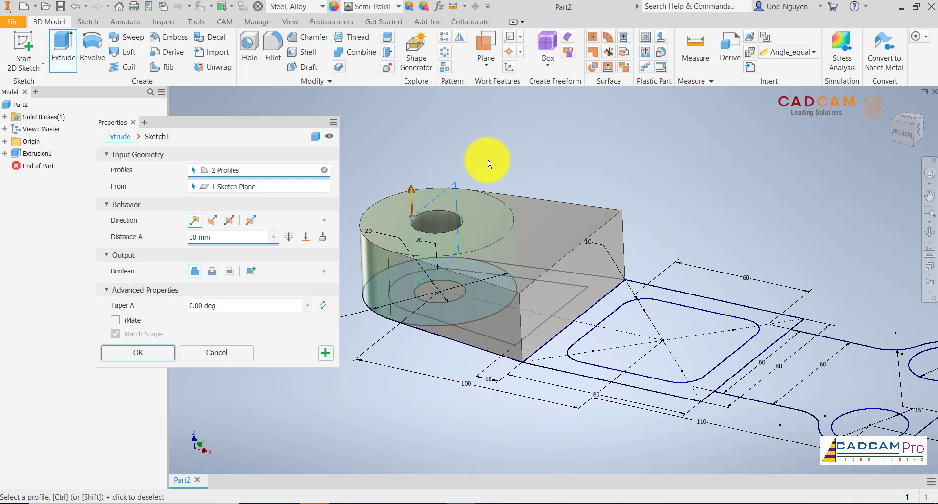
scroll(488, 159, down, 1)
drag(223, 238, 160, 240)
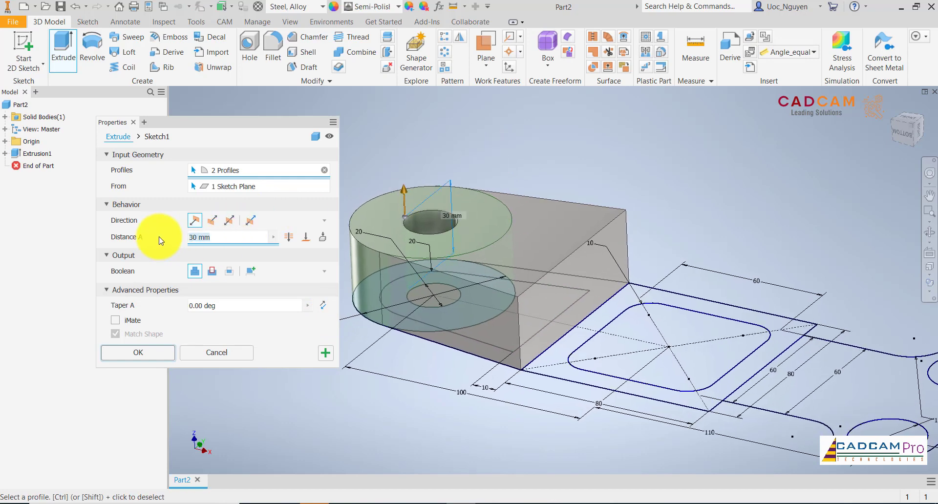
text(45)
key(Return)
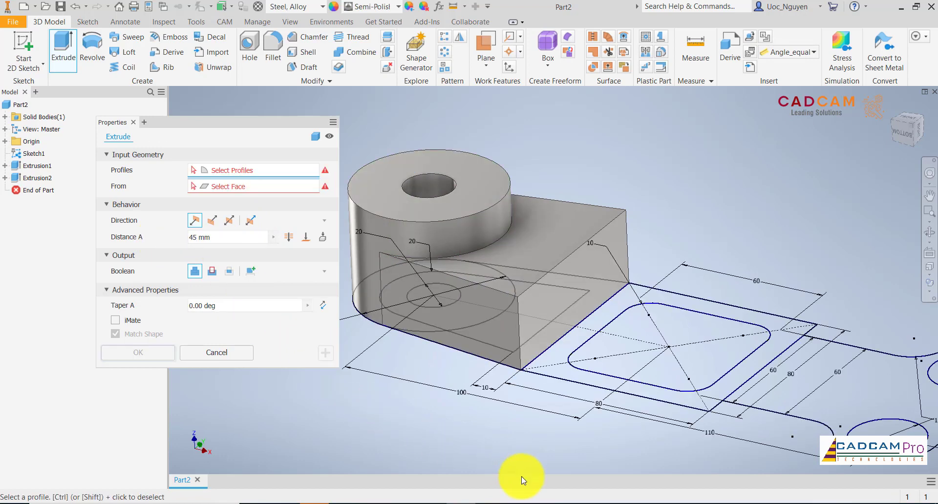
After checking the reference drawing in PowerPoint, cut the tapered inner pocket profile 15 mm deep into the round end's underside
click(486, 502)
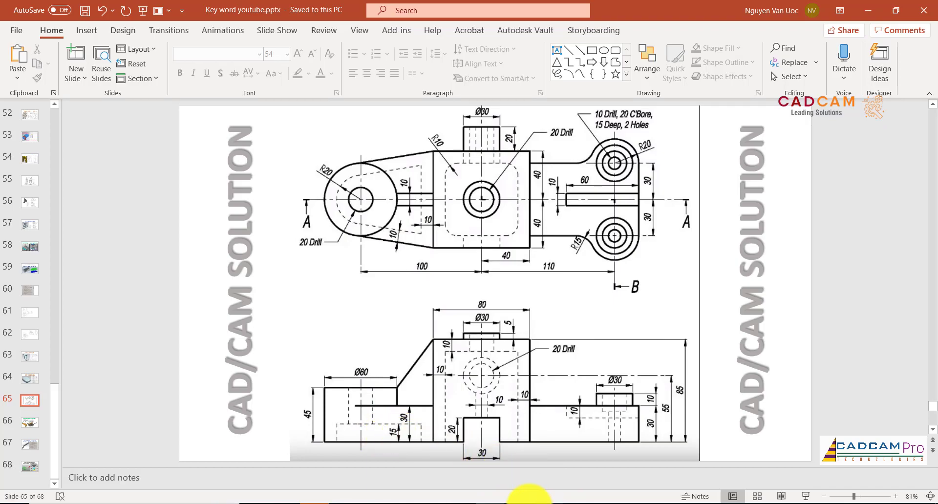
click(464, 502)
shift+middle_drag(456, 443, 457, 307)
click(462, 286)
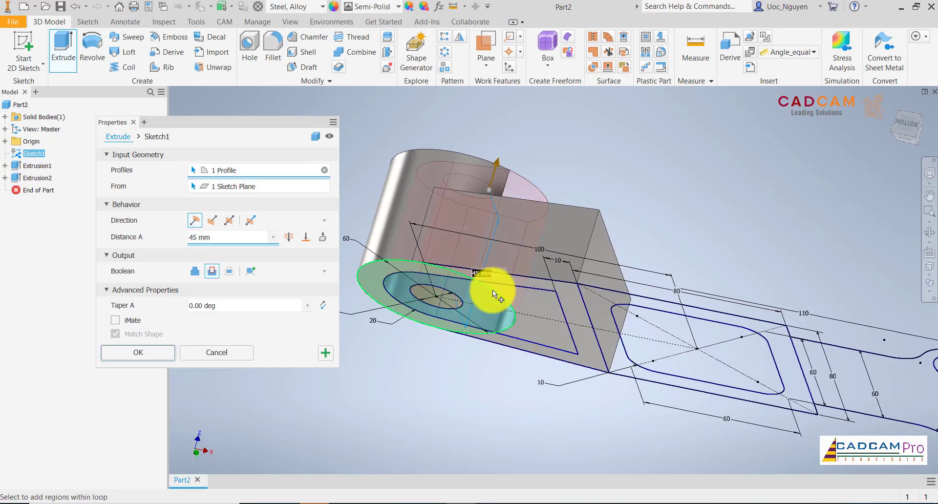
click(521, 295)
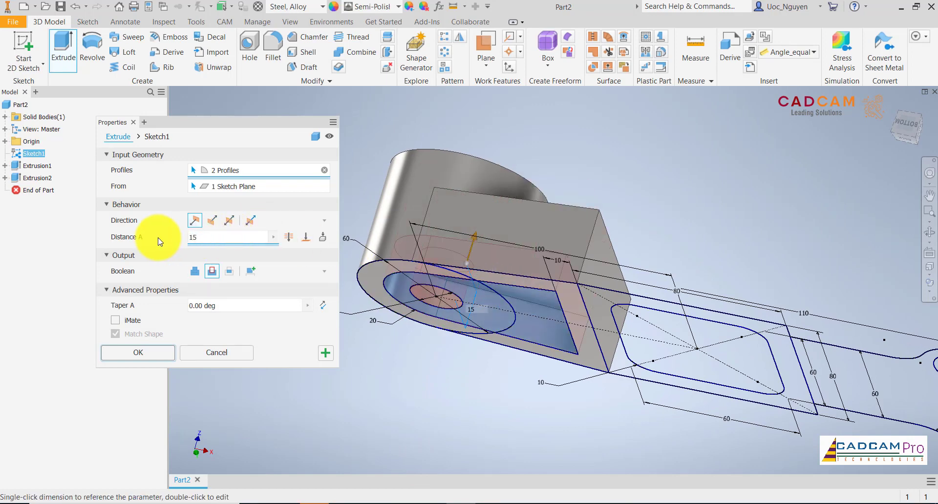
shift+middle_drag(298, 350, 346, 359)
shift+middle_drag(421, 396, 433, 326)
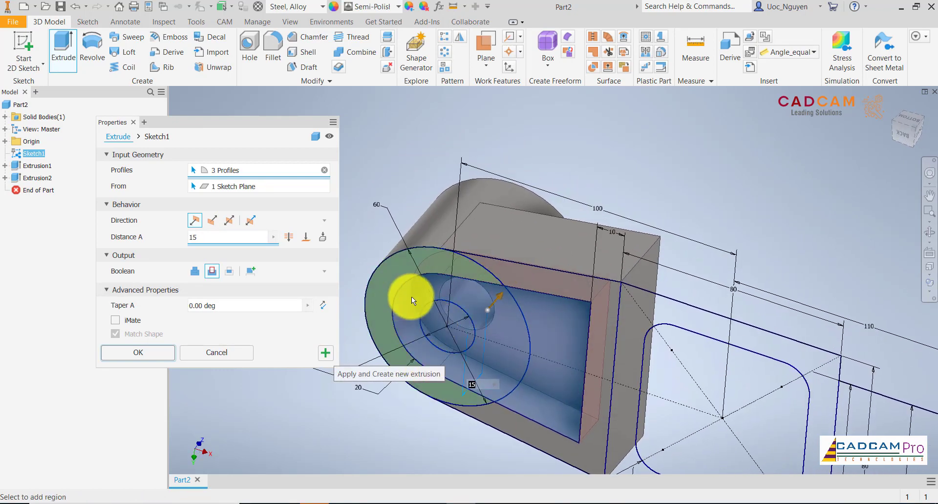
click(440, 323)
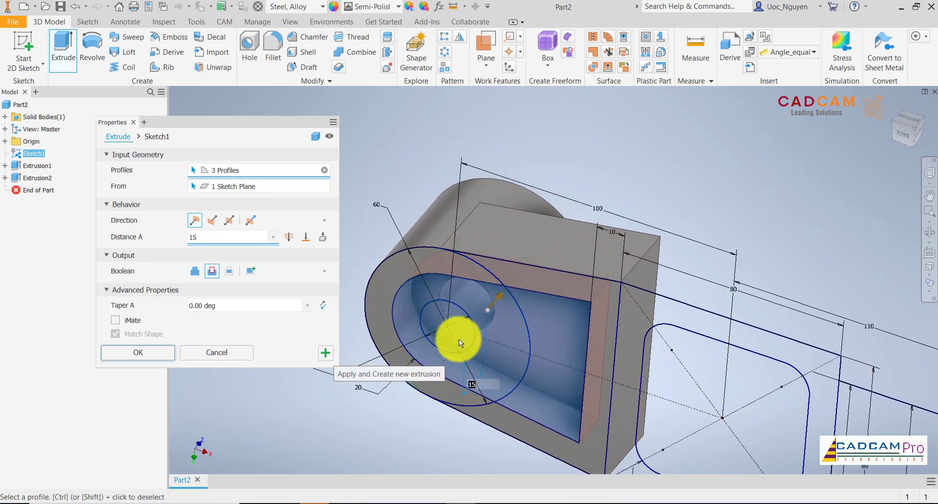
click(325, 352)
After checking the reference drawing in PowerPoint, extrude the full 80 mm square, including its inner rounded region, upward by 85 mm
key(F6)
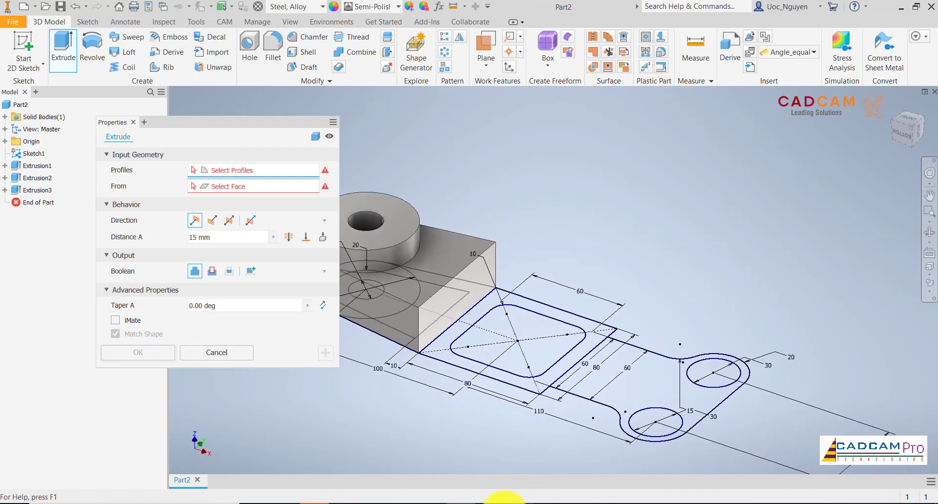
click(490, 503)
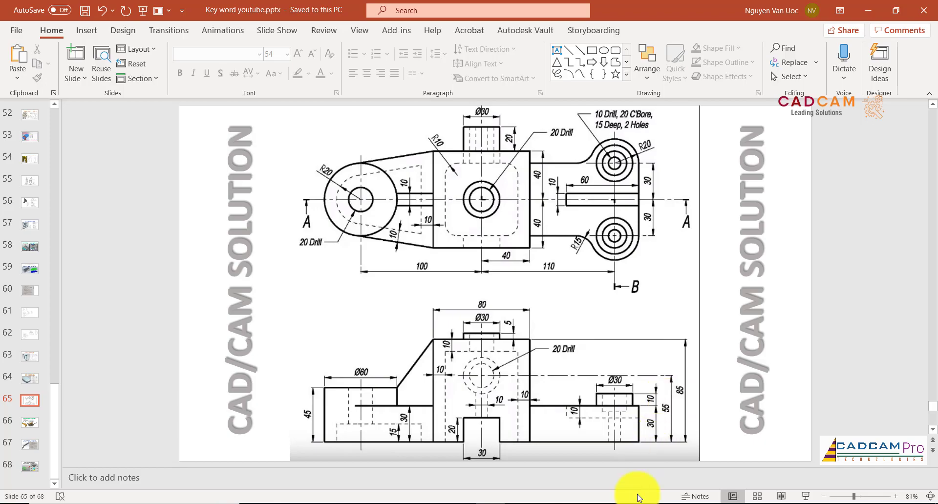
click(464, 503)
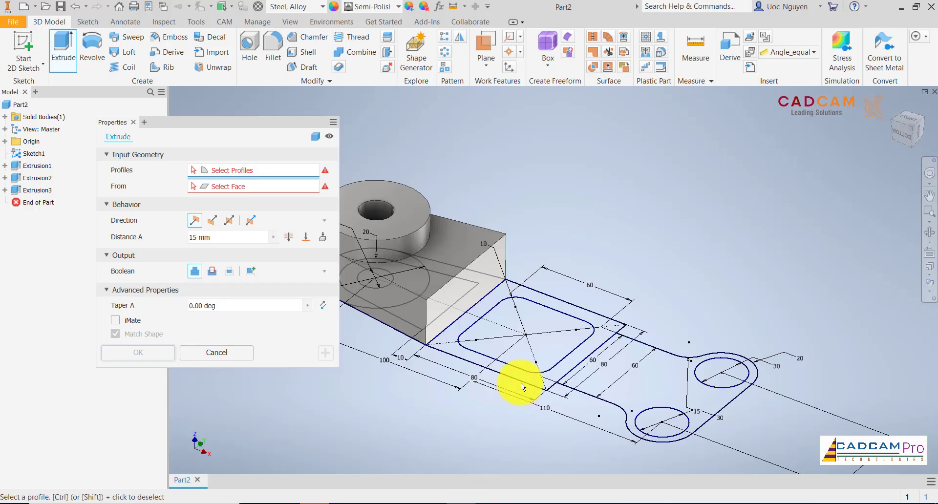
click(486, 304)
click(503, 321)
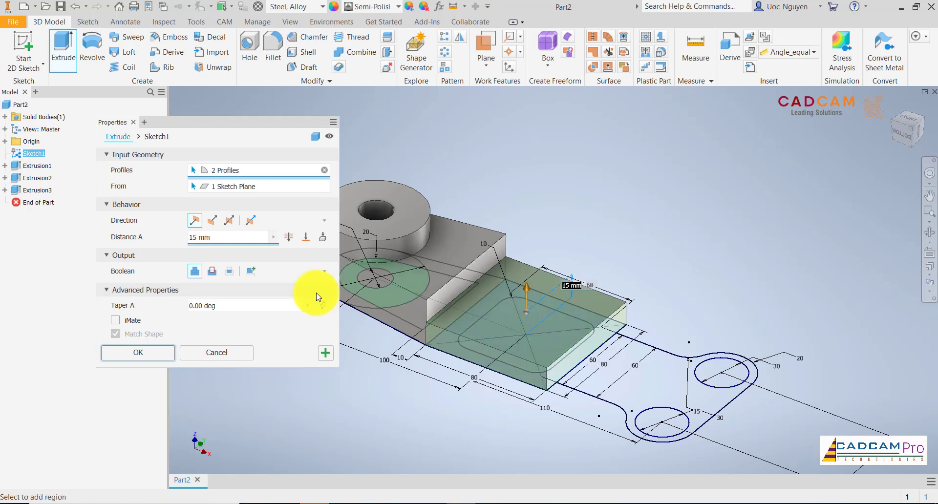
click(229, 243)
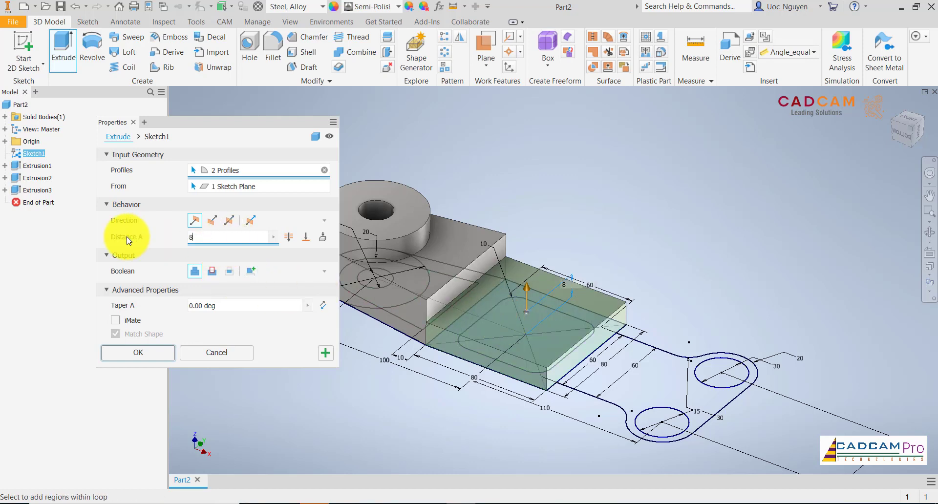
click(325, 353)
After checking the reference drawing in PowerPoint, cut the rounded 60 by 60 mm pocket 75 mm deep into the square block
click(508, 498)
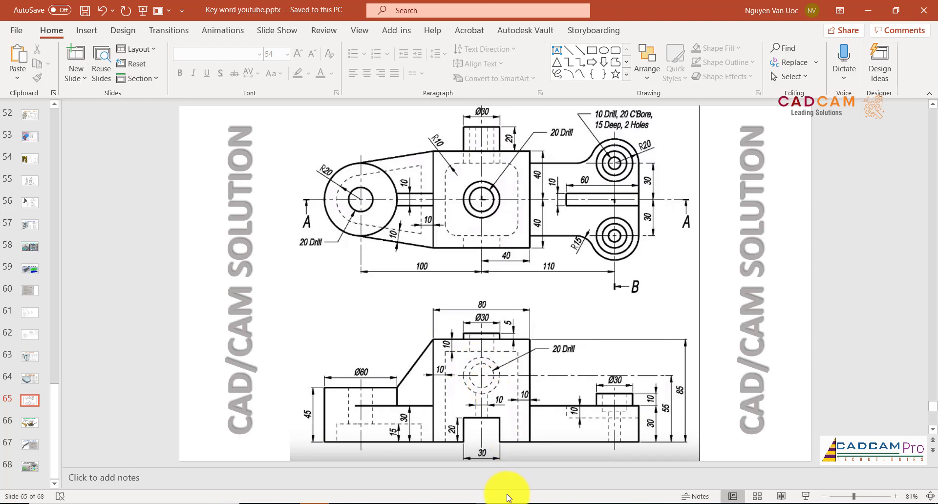
click(484, 499)
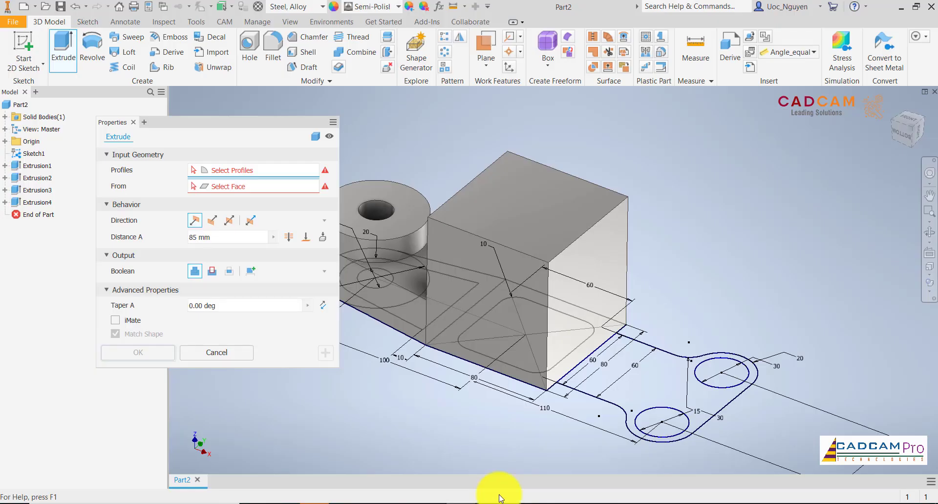
click(522, 363)
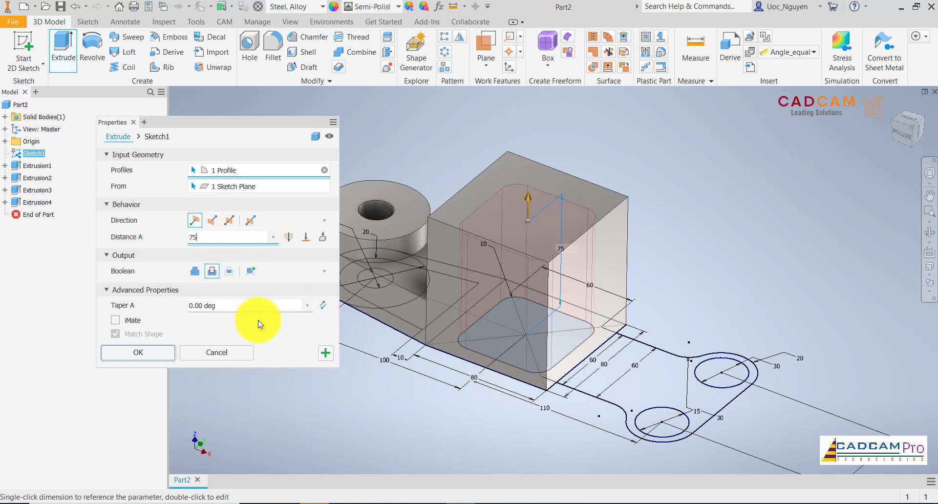
click(326, 354)
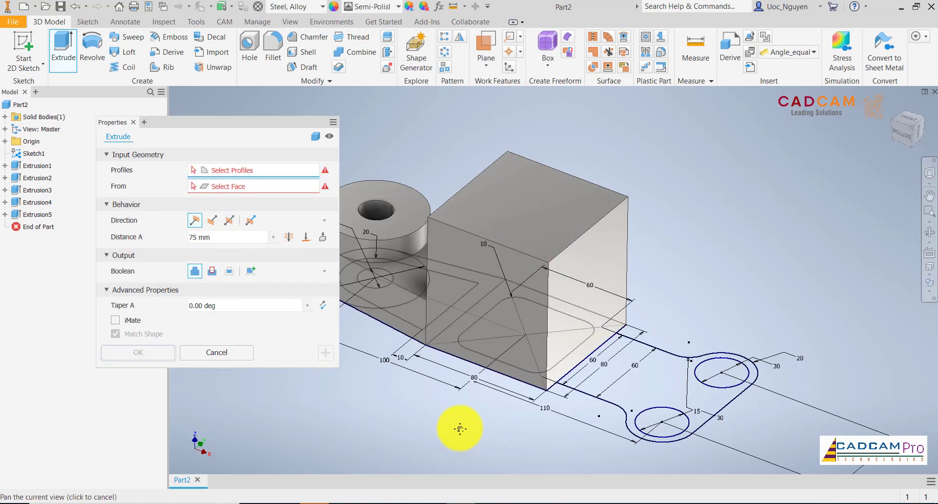
After checking the reference drawing in PowerPoint, extrude the forked end plate, including both circular regions, upward by 30 mm
drag(460, 428, 472, 389)
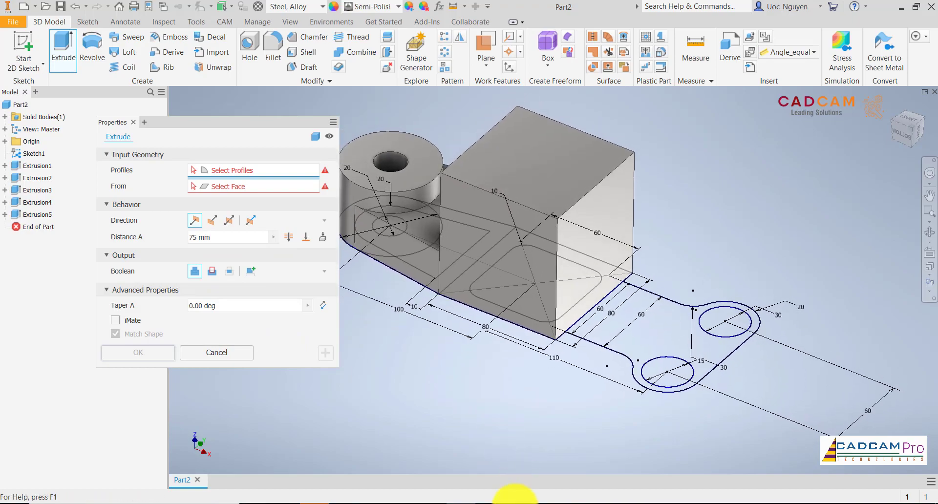
click(514, 499)
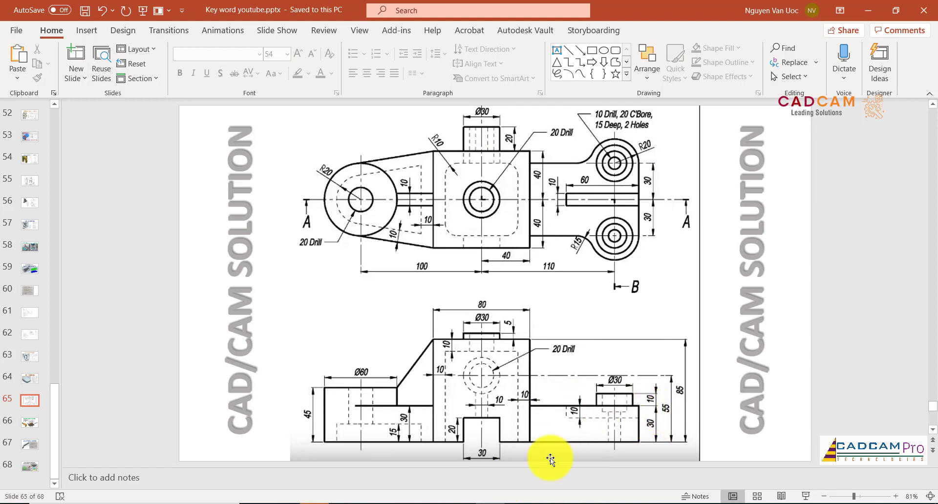
click(455, 499)
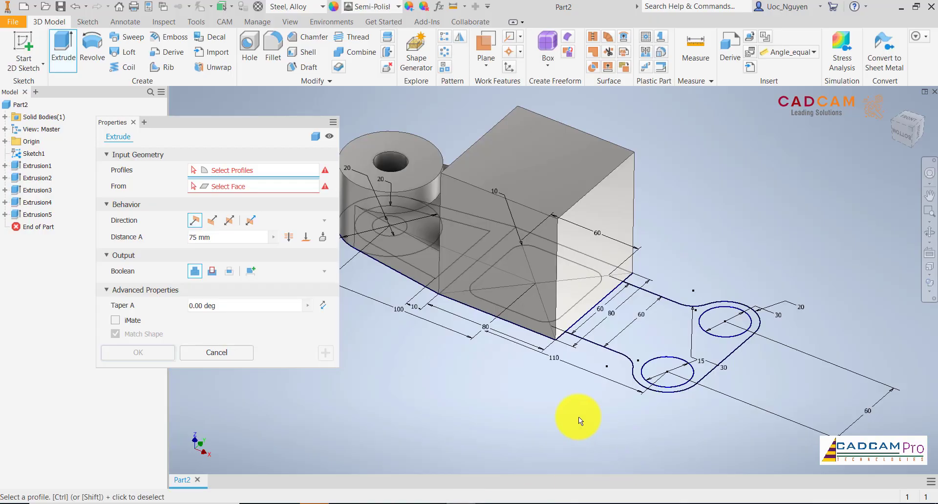
click(580, 345)
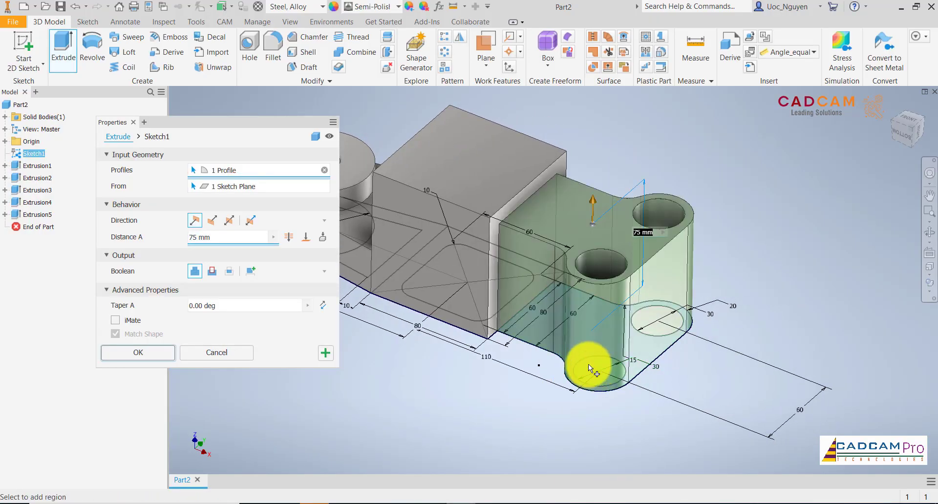
click(589, 366)
click(654, 329)
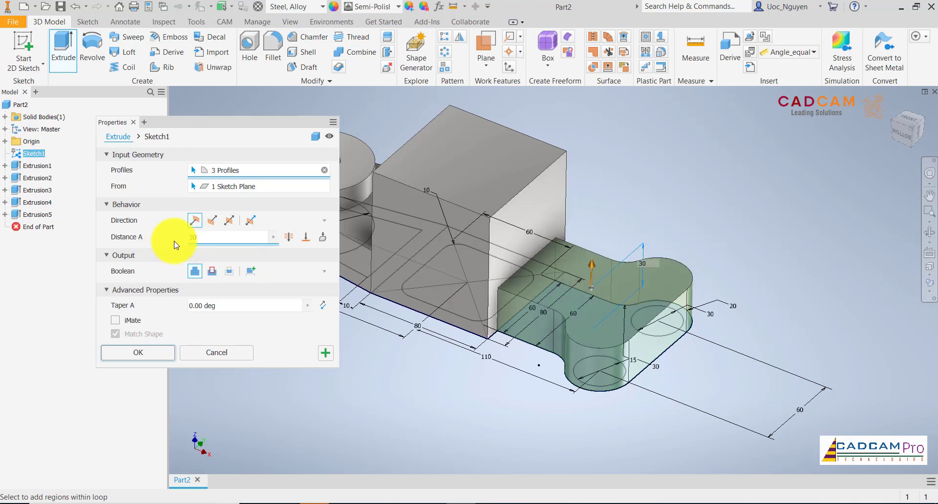
click(325, 353)
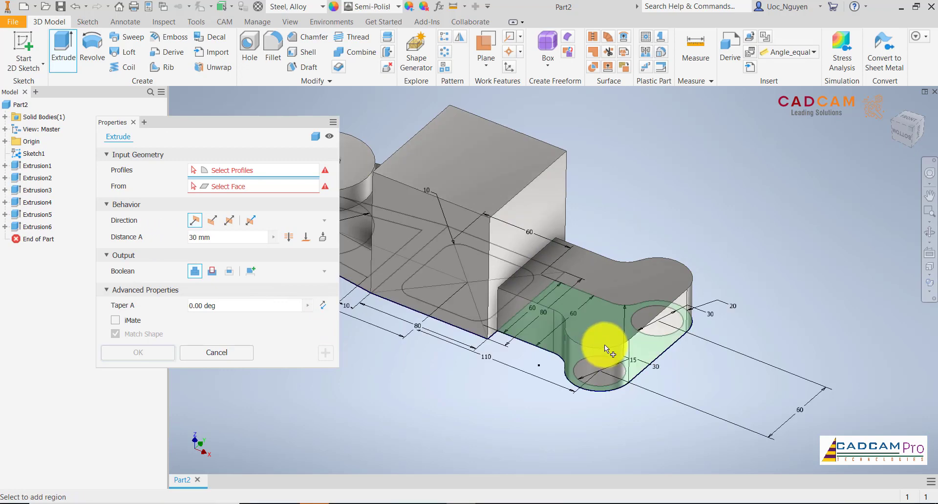
Extrude the two 30 mm circles on the forked end upward by 40 mm as bosses joined to the body
click(594, 363)
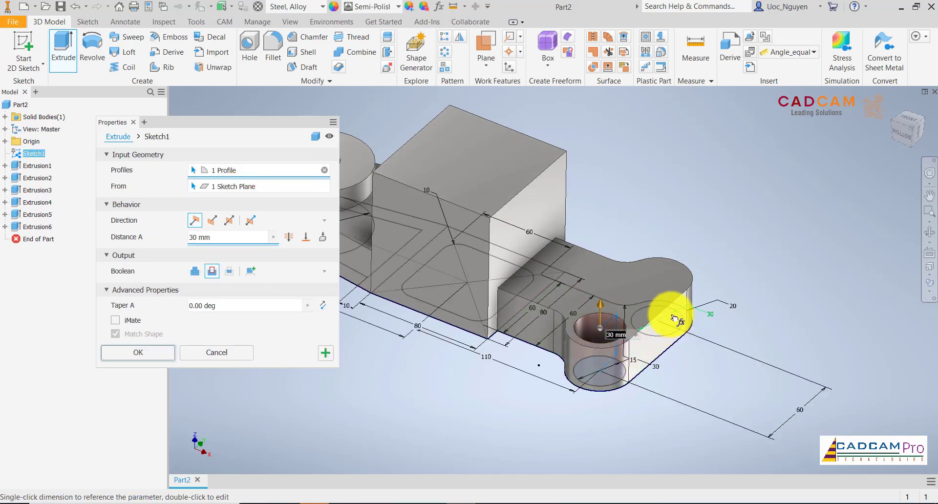
click(675, 323)
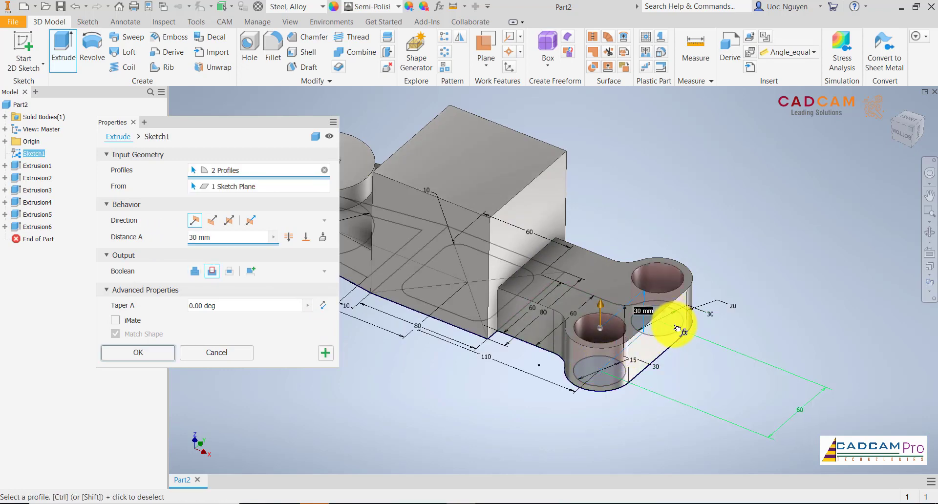
click(194, 271)
click(212, 221)
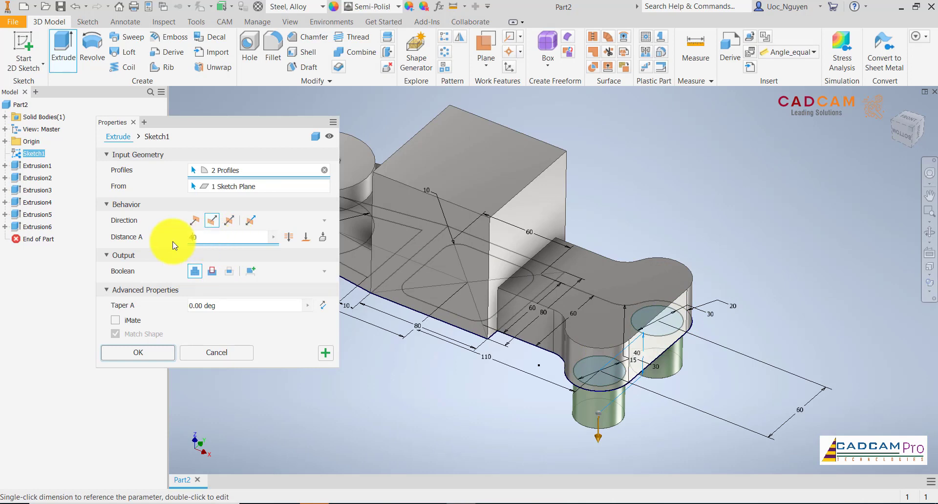
click(194, 221)
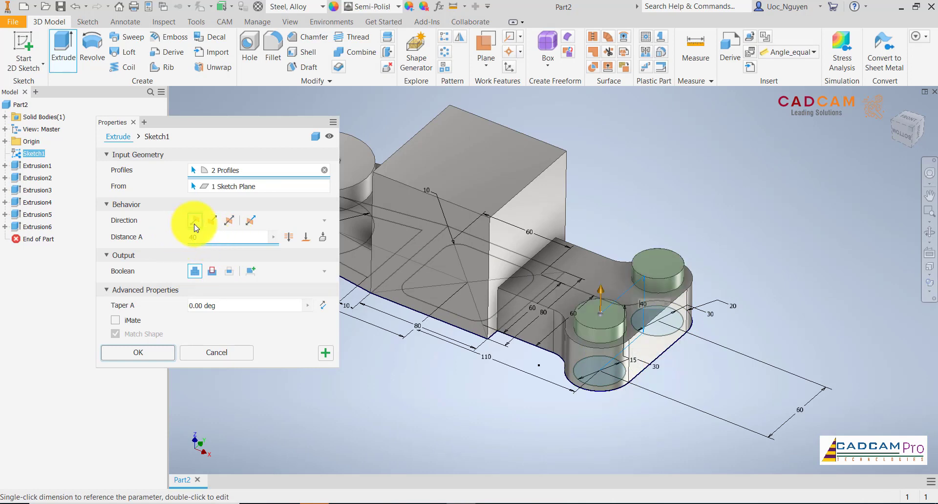
click(165, 356)
Start a sketch on the forked plate's upper face and check the slot dimensions on the reference drawing in PowerPoint
middle_drag(373, 384, 777, 419)
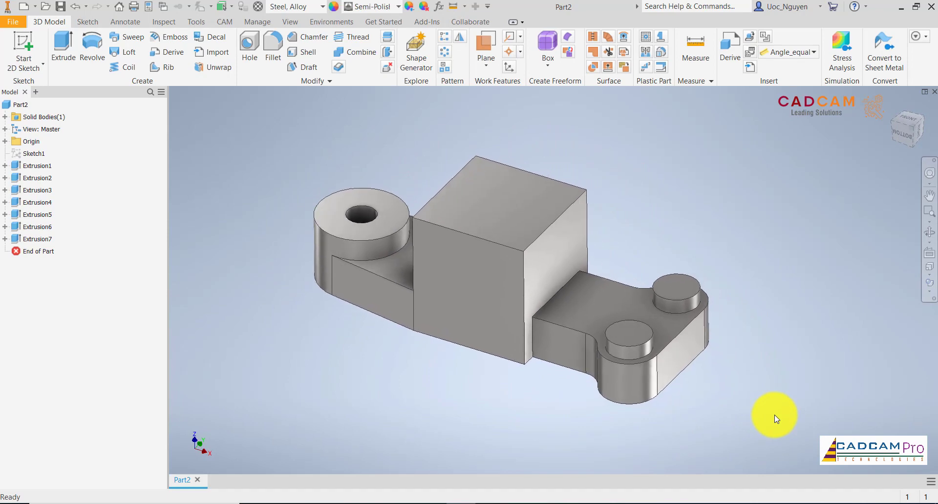
click(615, 311)
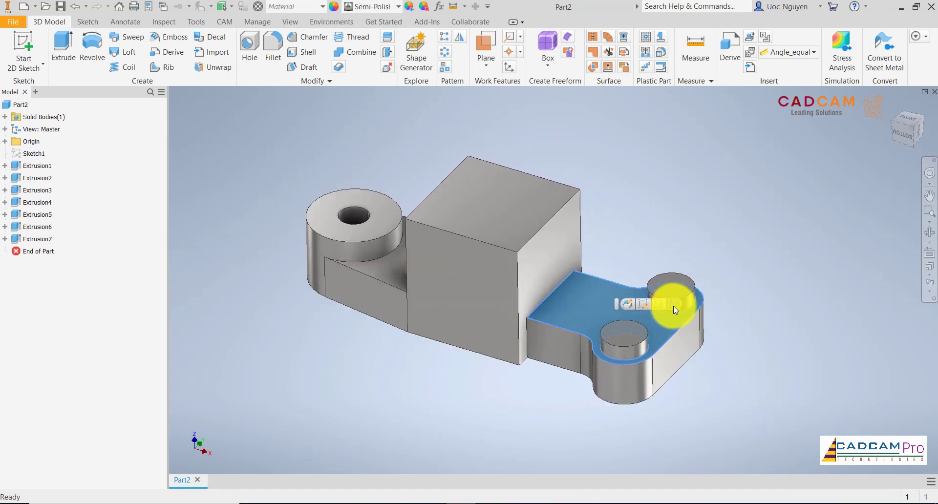
click(674, 306)
mouse_move(845, 375)
middle_down()
mouse_move(500, 389)
mouse_move(589, 397)
middle_up()
click(499, 503)
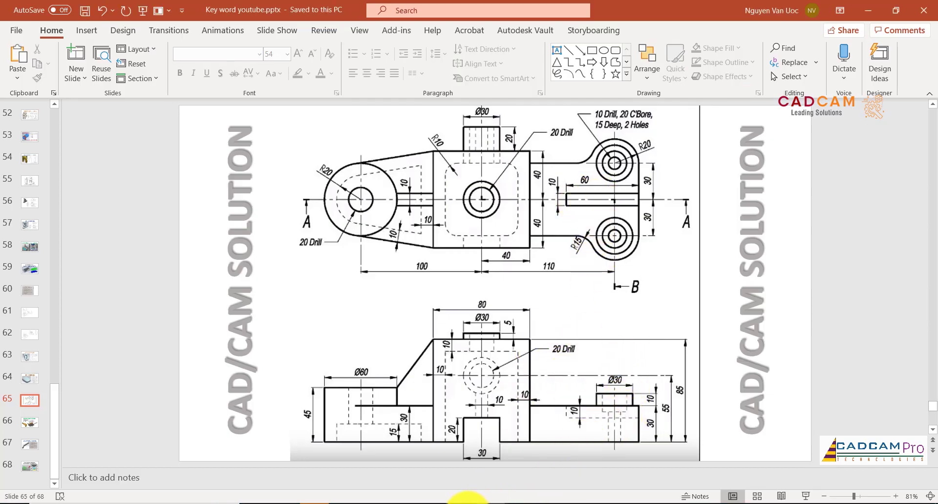
click(467, 503)
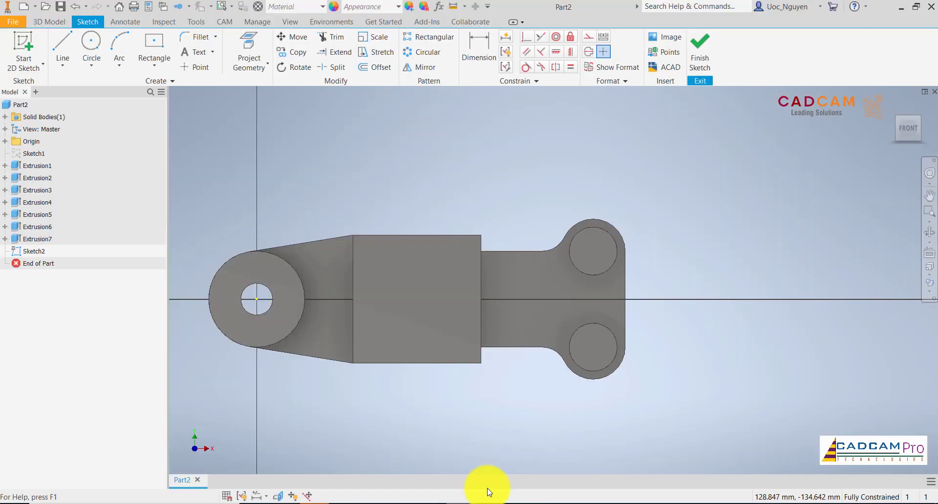
Sketch a 60 by 10 mm rectangle running inward from the forked plate's straight end edge, between the two bosses
click(154, 71)
click(161, 95)
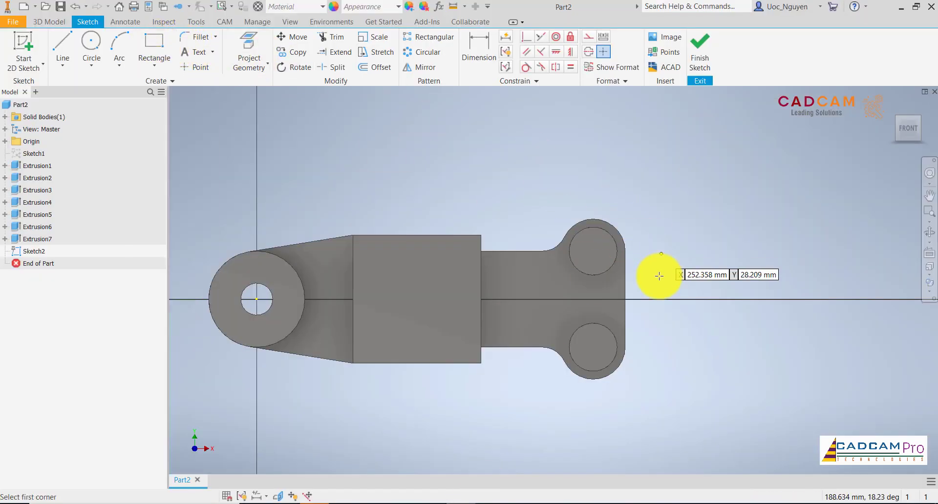
click(625, 280)
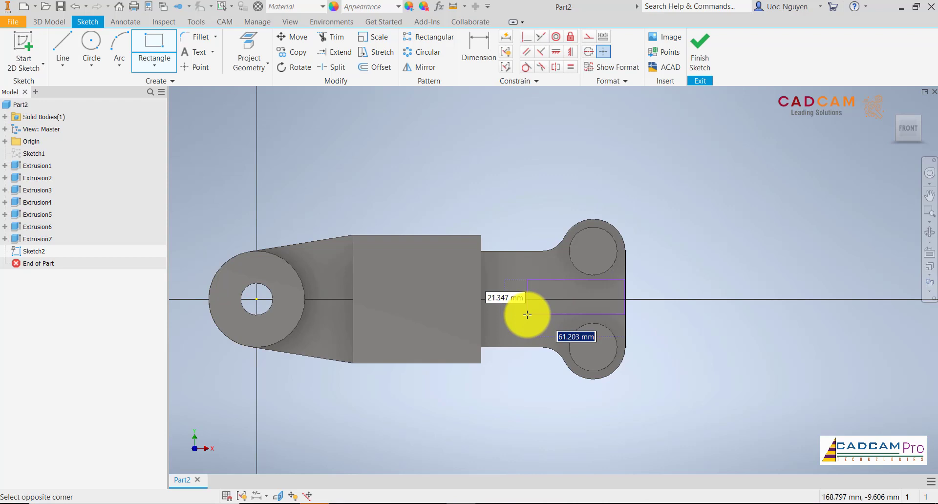
text(60)
key(Tab)
text(10)
key(Return)
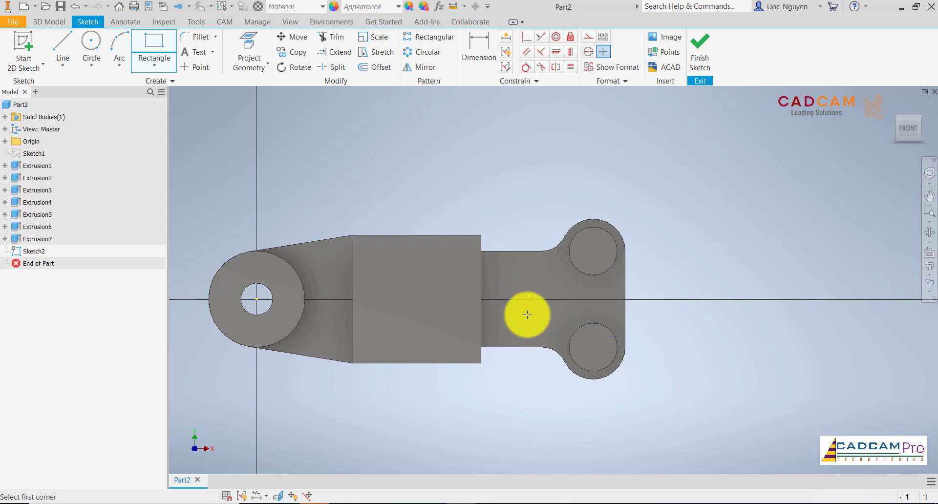
Horizontally align the midpoint of the rectangle's outer side with the plate end edge's midpoint, and make the projected end edge construction geometry
click(557, 52)
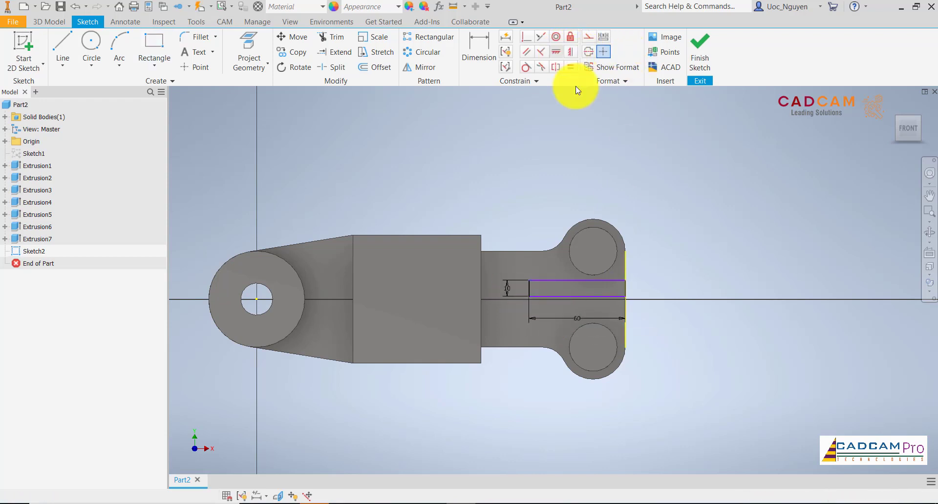
click(625, 288)
click(628, 302)
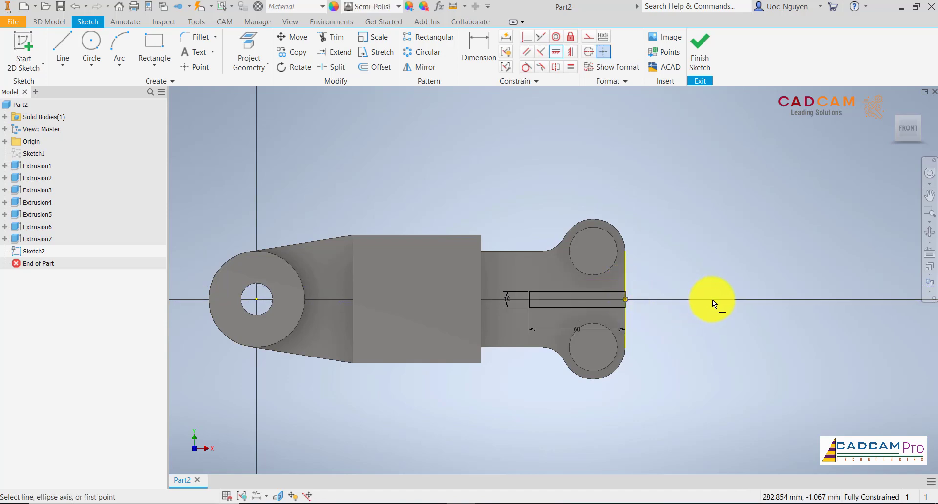
key(Escape)
right_click(682, 276)
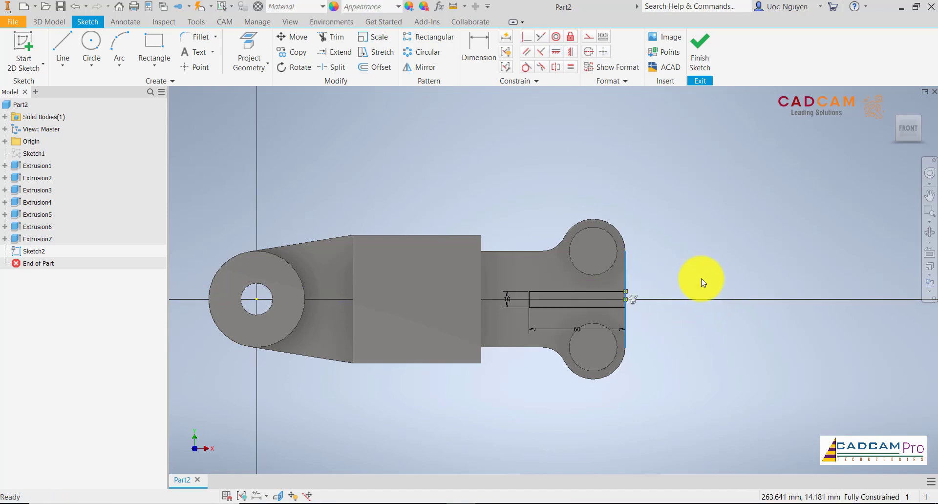
click(729, 213)
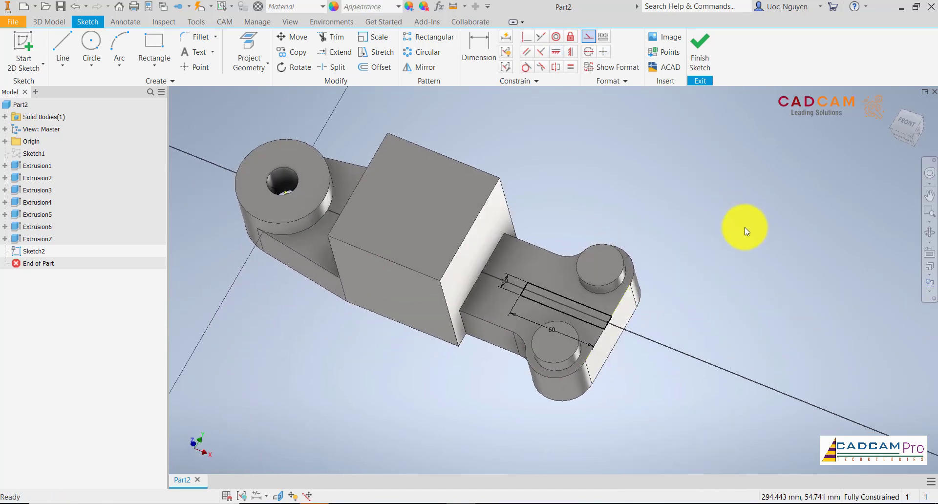
Cut the 60 by 10 mm rectangle 10 mm deep down into the forked plate with Extrude
click(49, 21)
click(66, 42)
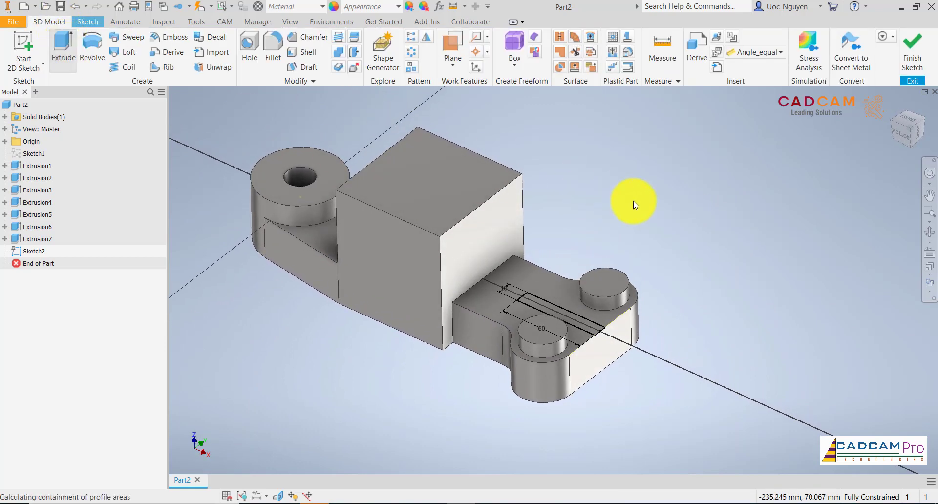
click(213, 223)
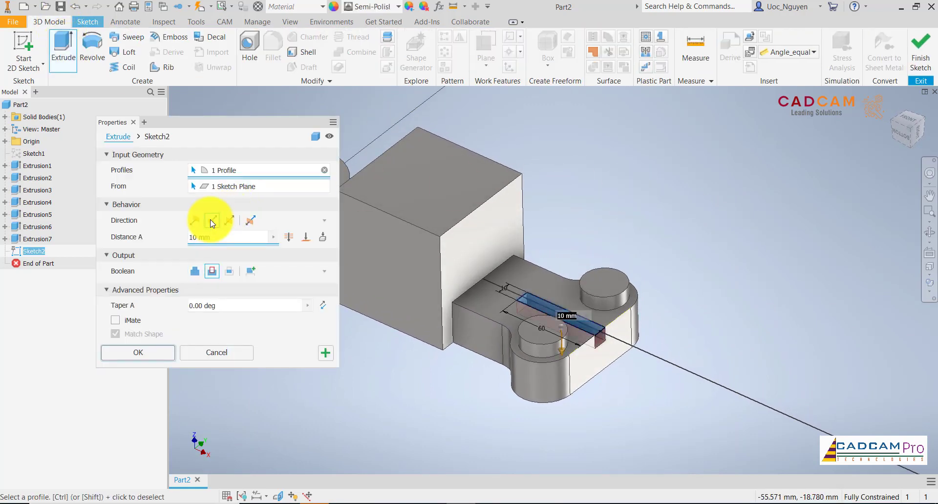
click(211, 272)
click(138, 352)
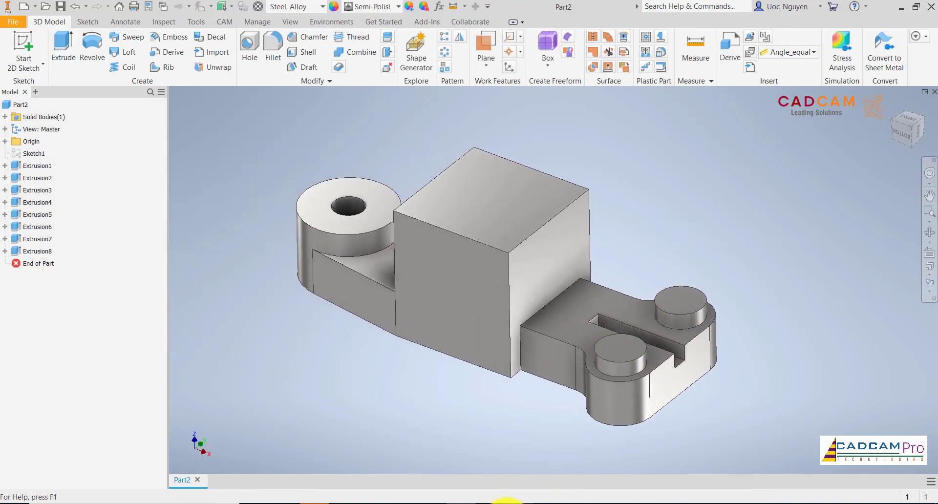
On the square block's front side face, check the reference drawing in PowerPoint and sketch a 30 by 20 mm rectangle standing on the lower edge
click(464, 341)
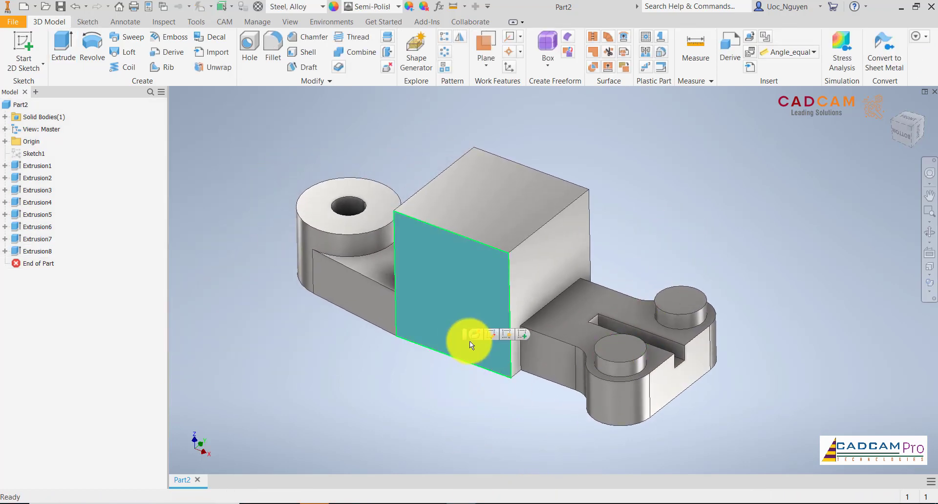
key(s)
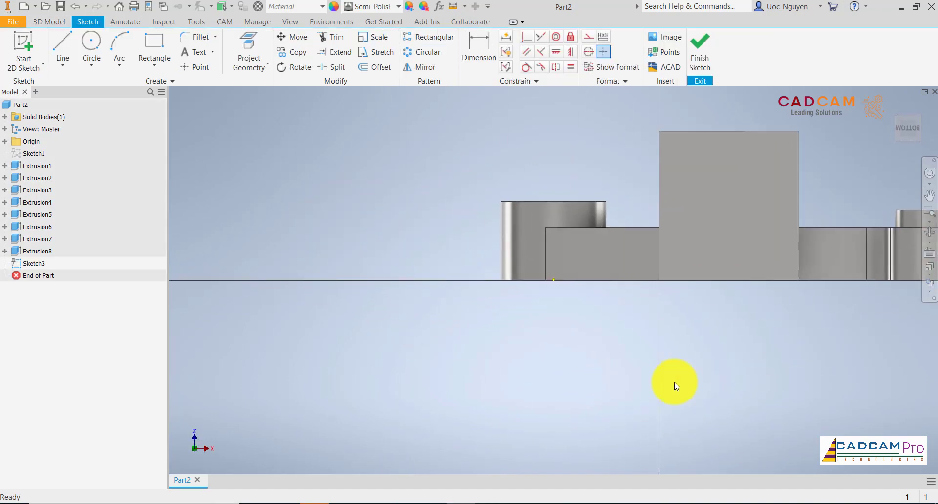
click(496, 503)
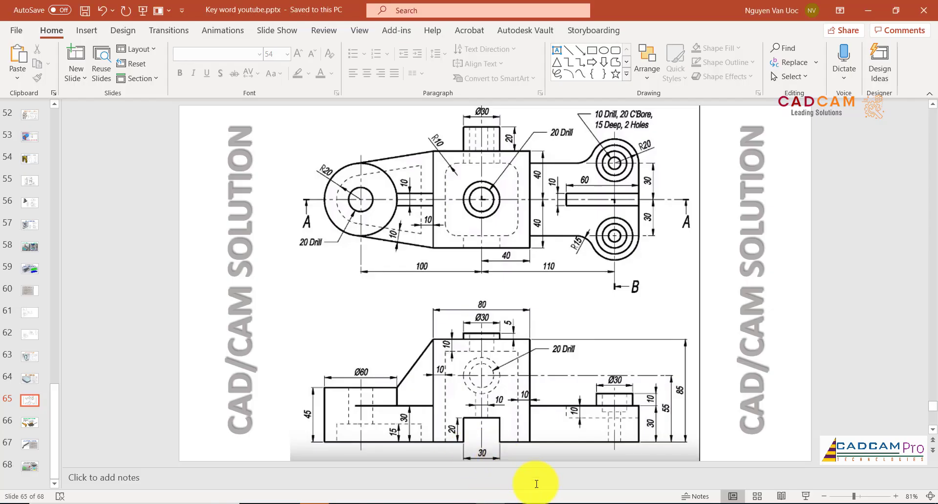
click(467, 503)
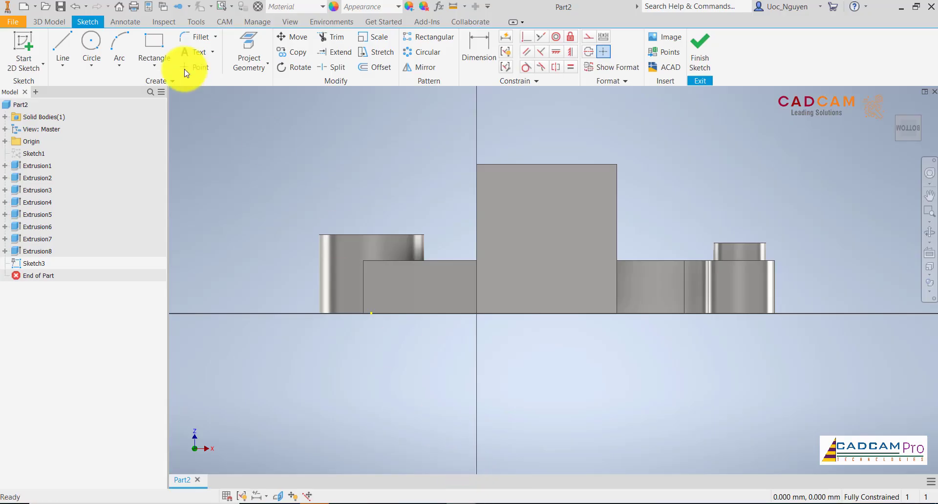
click(154, 43)
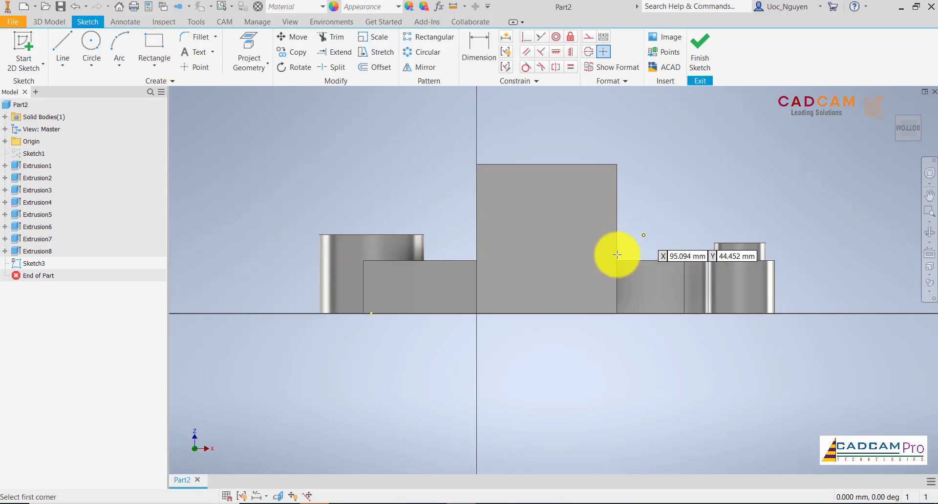
click(513, 312)
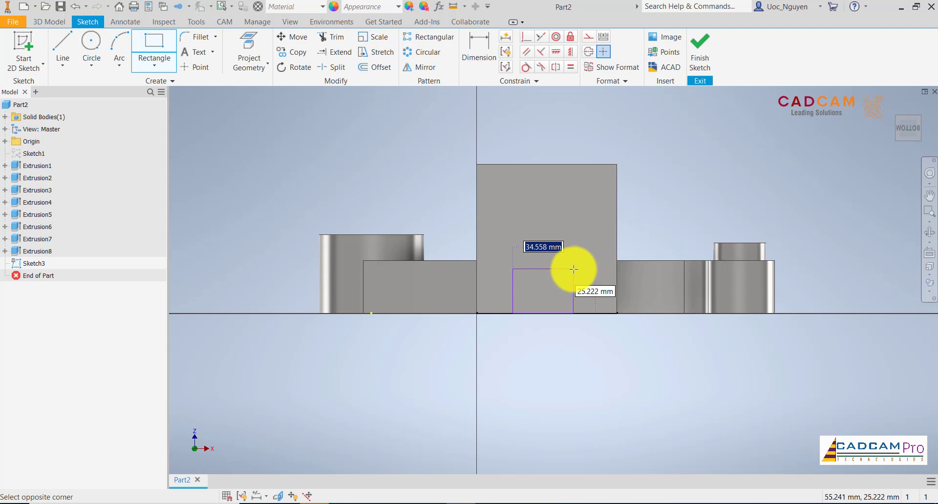
key(Tab)
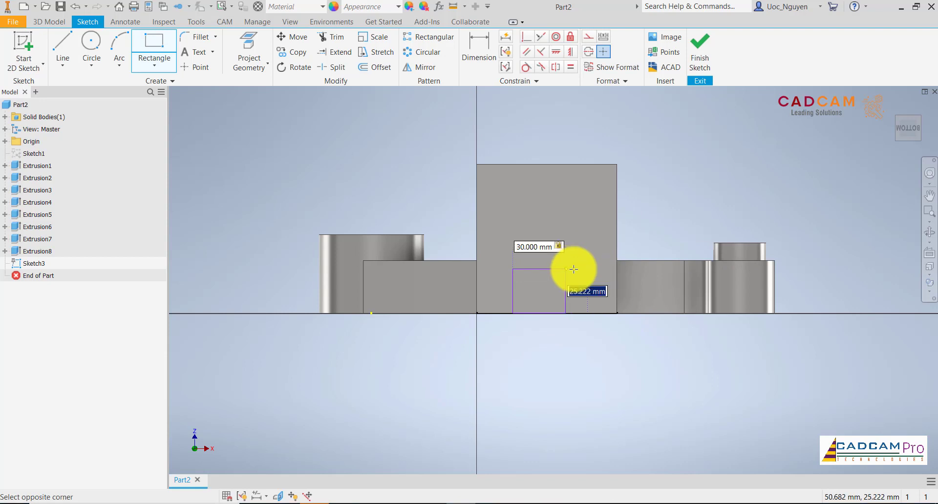
key(Return)
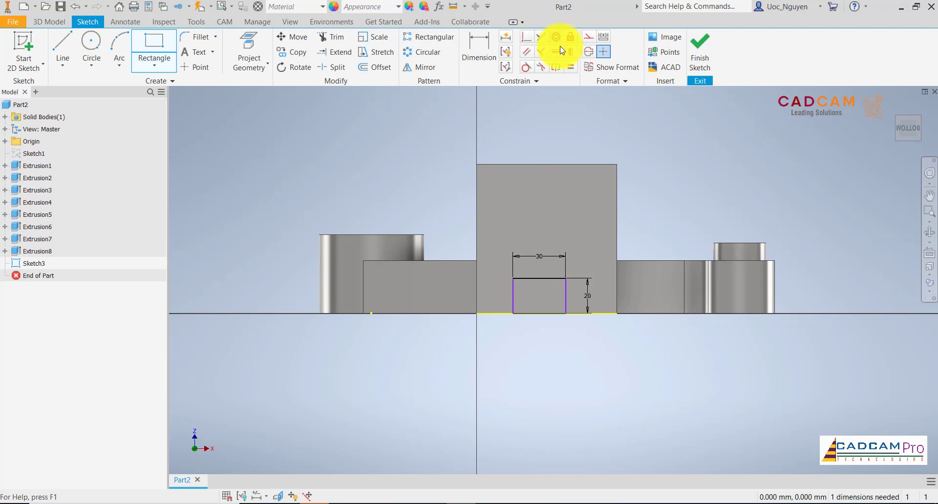
key(Escape)
Vertically align the midpoint of the rectangle's upper side with the block's lower edge midpoint, and make the projected lower edge construction geometry
click(539, 278)
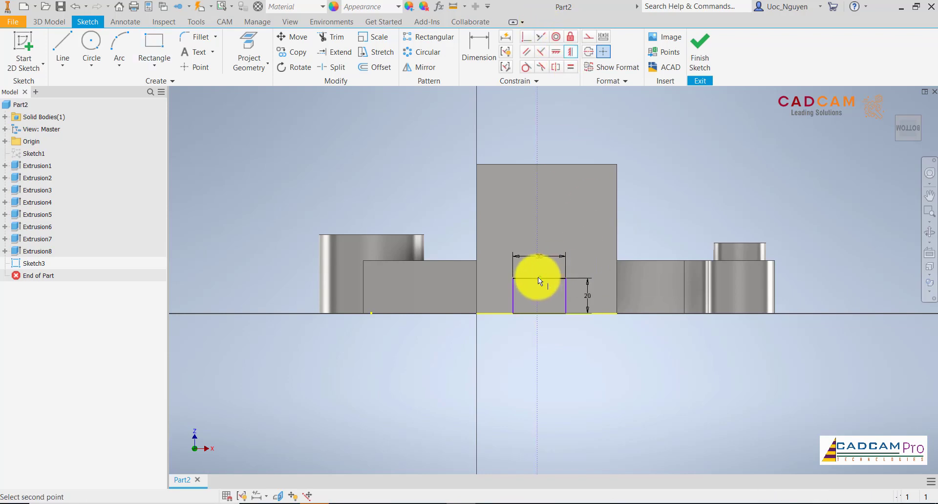
click(546, 314)
key(F6)
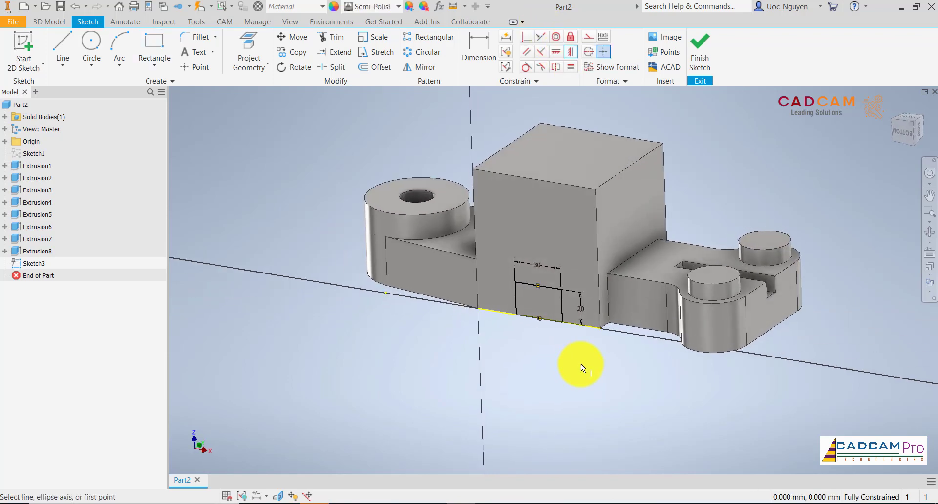
key(Escape)
right_click(597, 354)
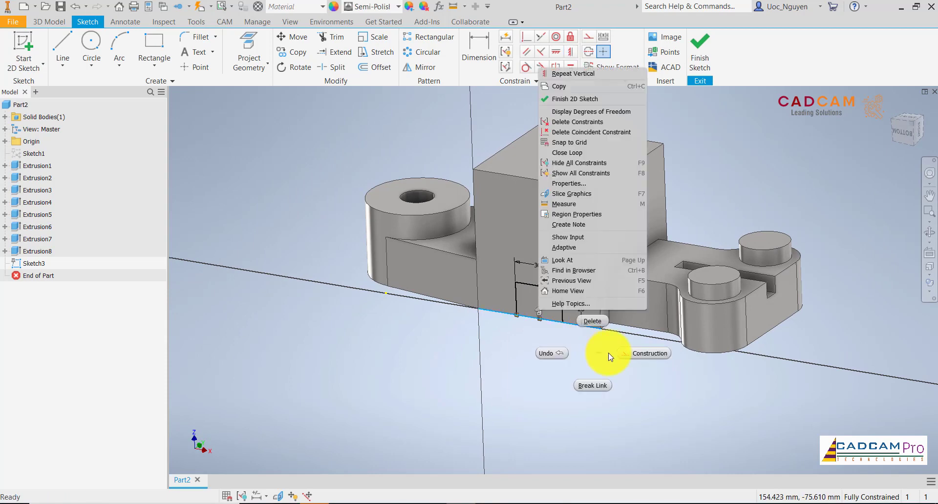
click(625, 354)
click(624, 355)
key(F6)
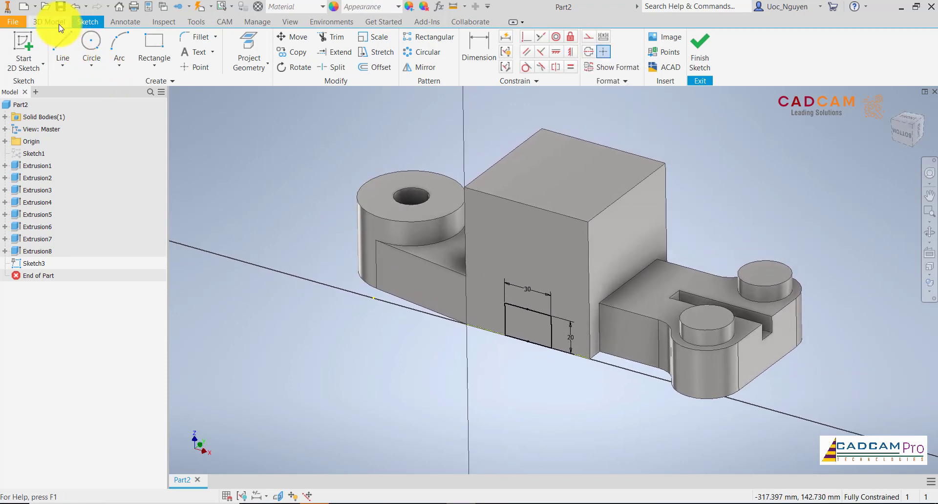
Cut the 30 by 20 mm rectangle 118.25 mm back through the square block with Extrude to form the bottom slot
click(57, 22)
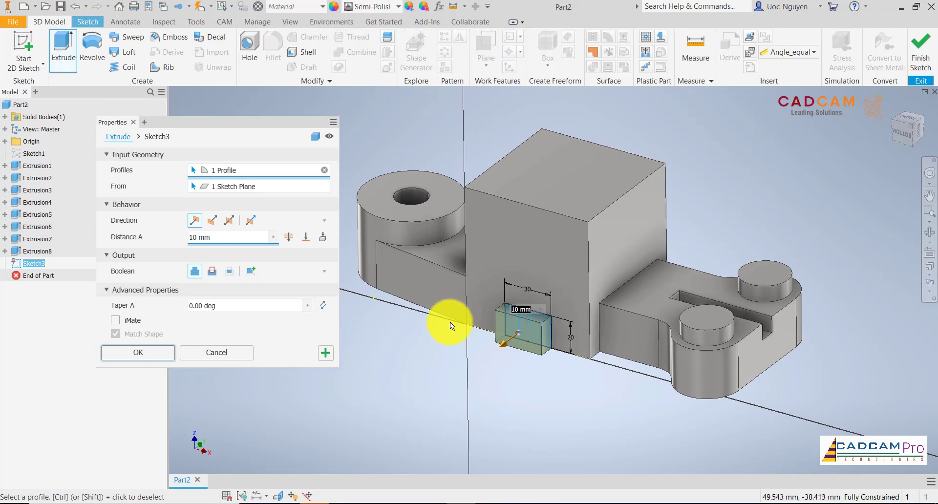
drag(500, 339, 679, 279)
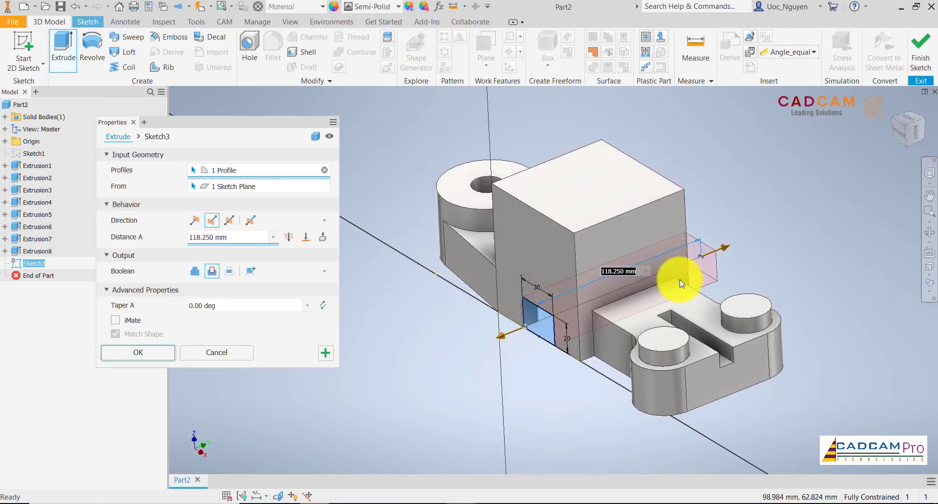
click(170, 354)
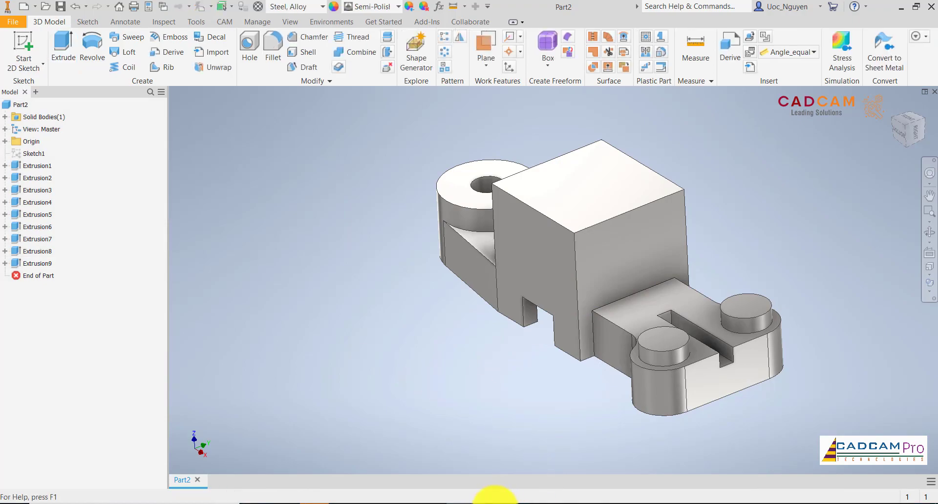
Check the reference drawing in PowerPoint, and sketch concentric 20 mm and 30 mm diameter circles on the square block's top face in Inventor
click(493, 503)
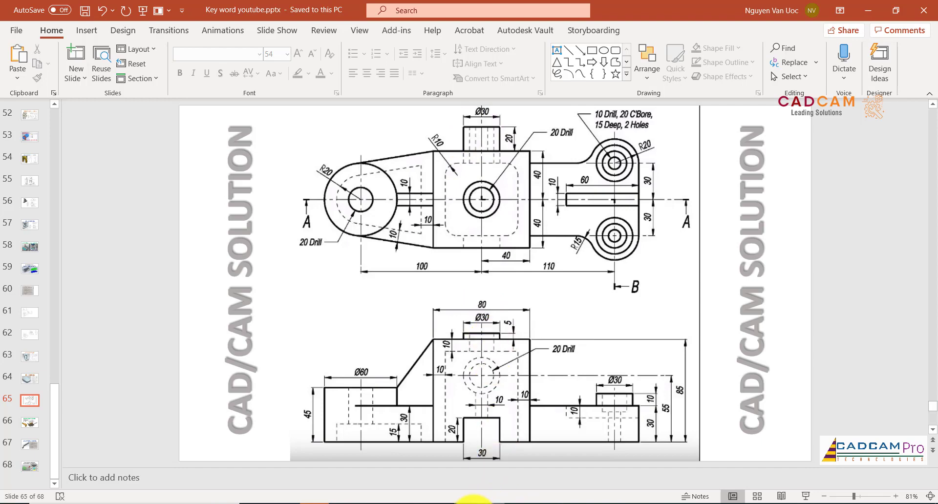
click(463, 503)
click(562, 191)
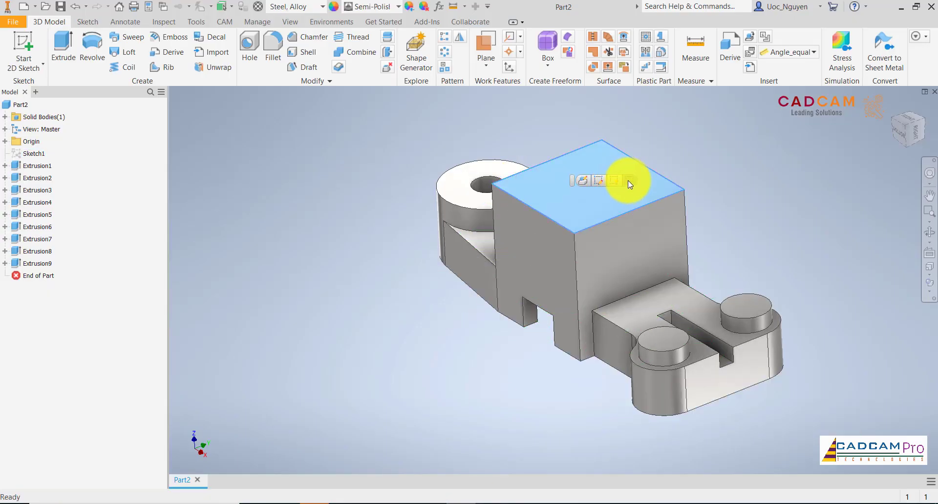
key(s)
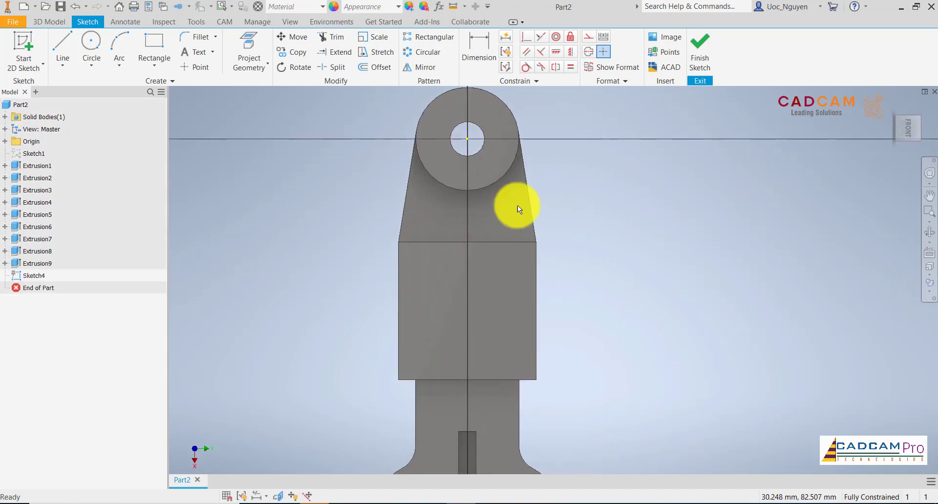
click(92, 47)
click(485, 309)
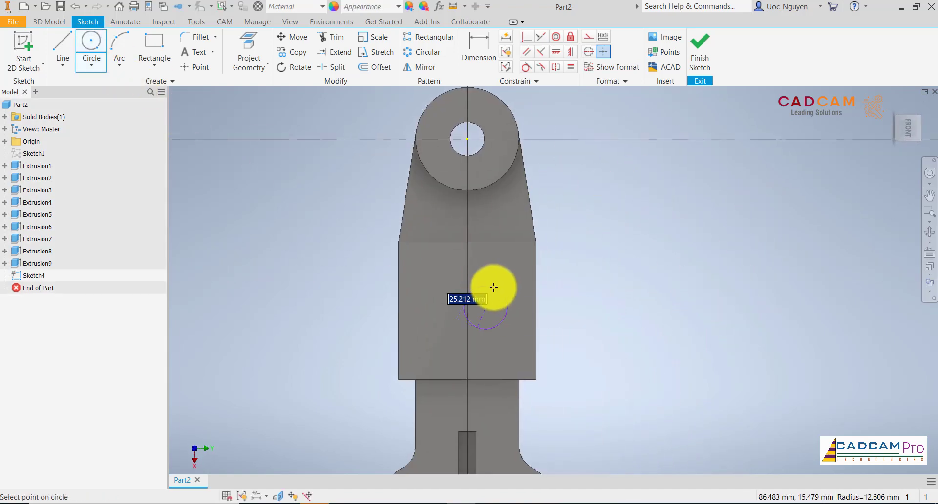
text(20)
key(Return)
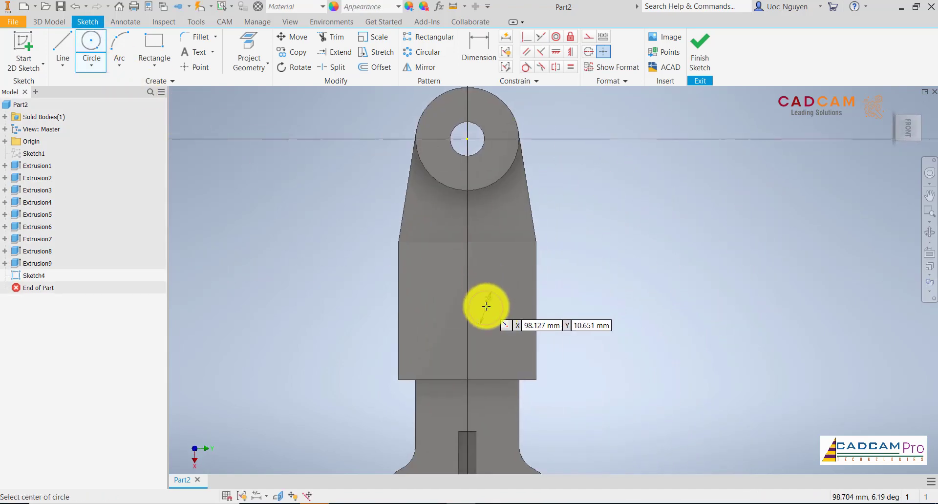
click(486, 308)
key(Return)
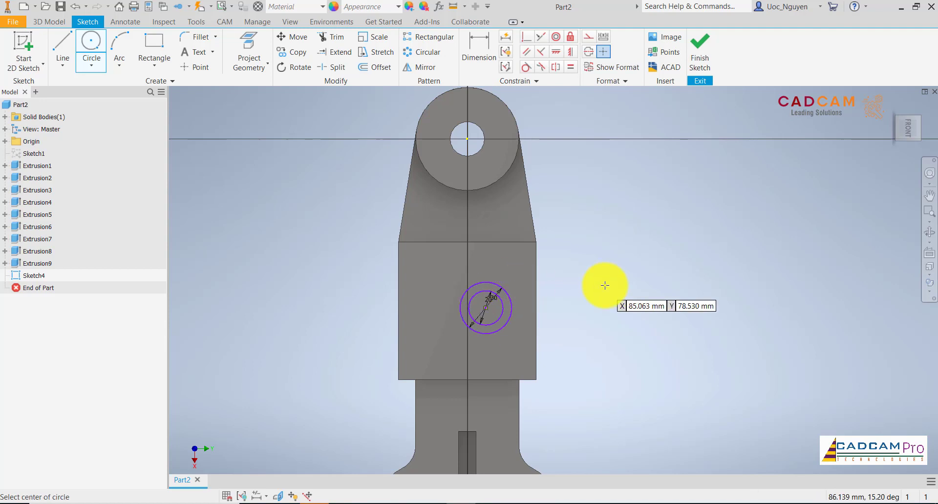
key(Escape)
Centre the circles on the top face by aligning their centre with the midpoints of two adjacent edges, and make the projected edges construction geometry
click(555, 54)
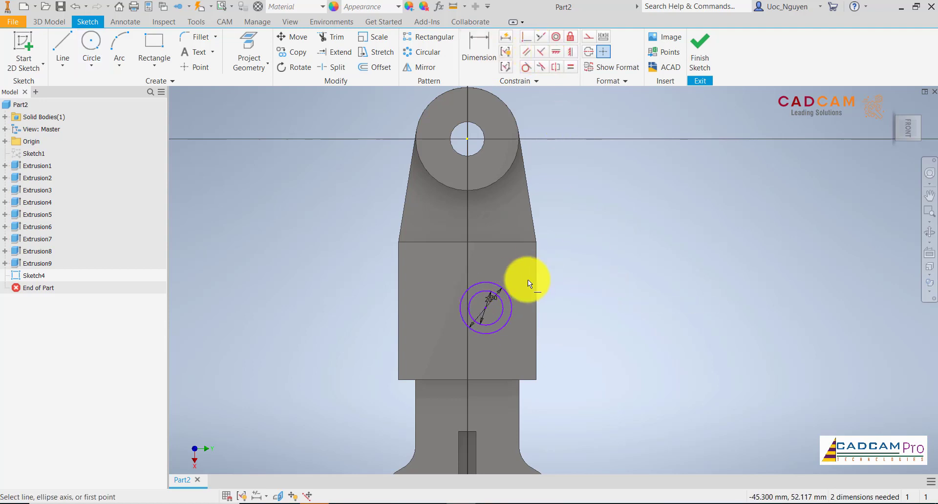
click(485, 307)
click(468, 242)
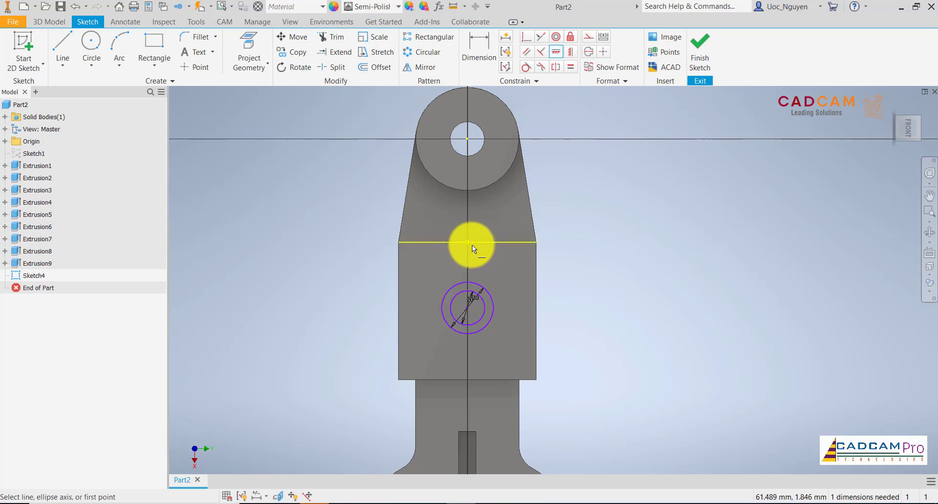
click(556, 52)
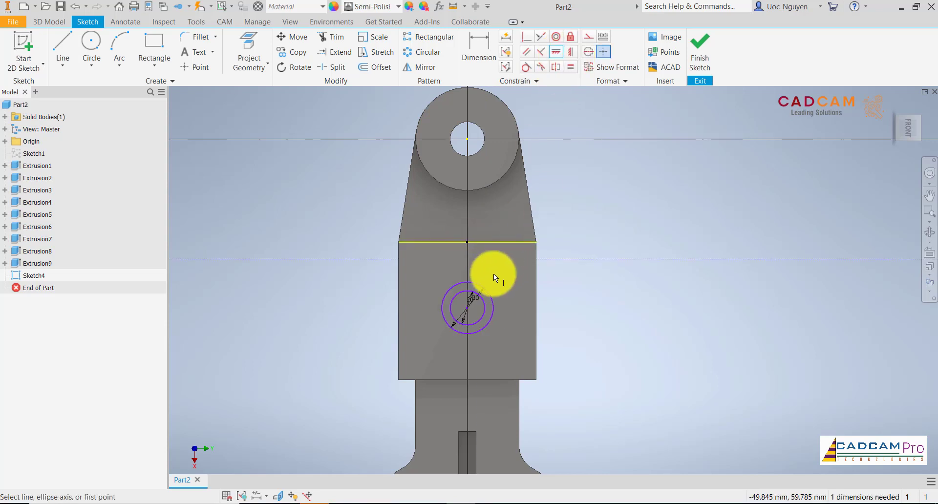
click(472, 311)
click(535, 312)
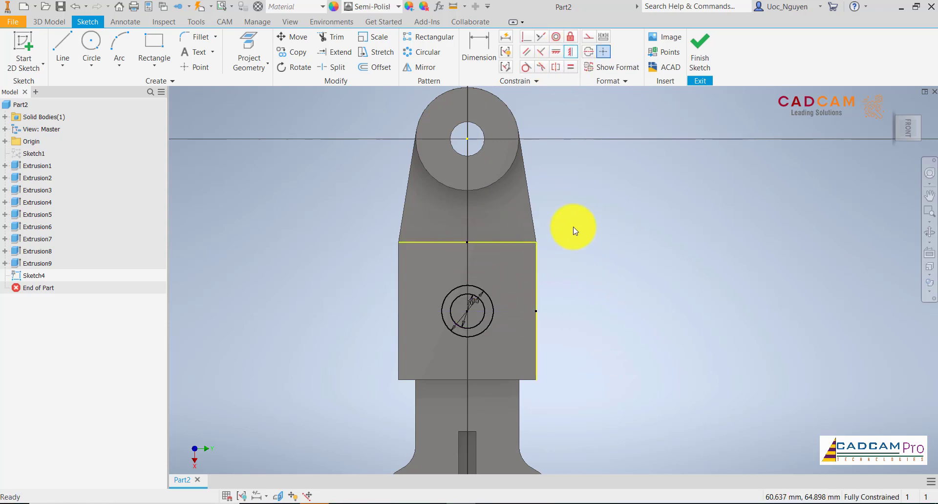
right_click(649, 277)
click(653, 275)
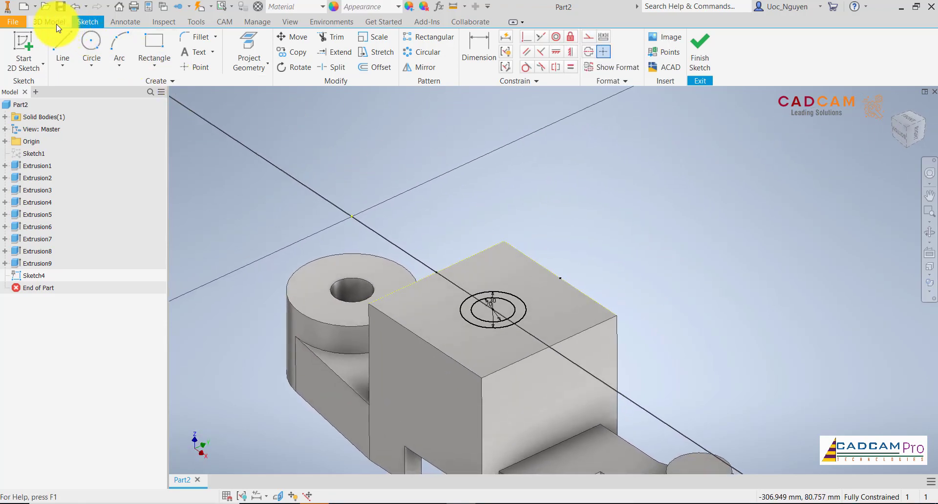
Cut the inner 20 mm circle 11.5 mm down into the block's top with Extrude, keeping the command running for another extrusion
click(57, 28)
key(e)
click(498, 306)
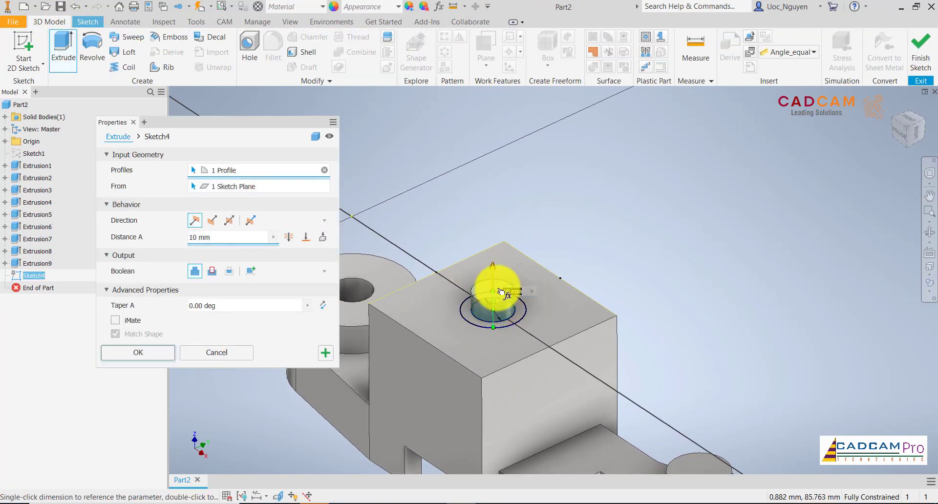
drag(500, 291, 502, 310)
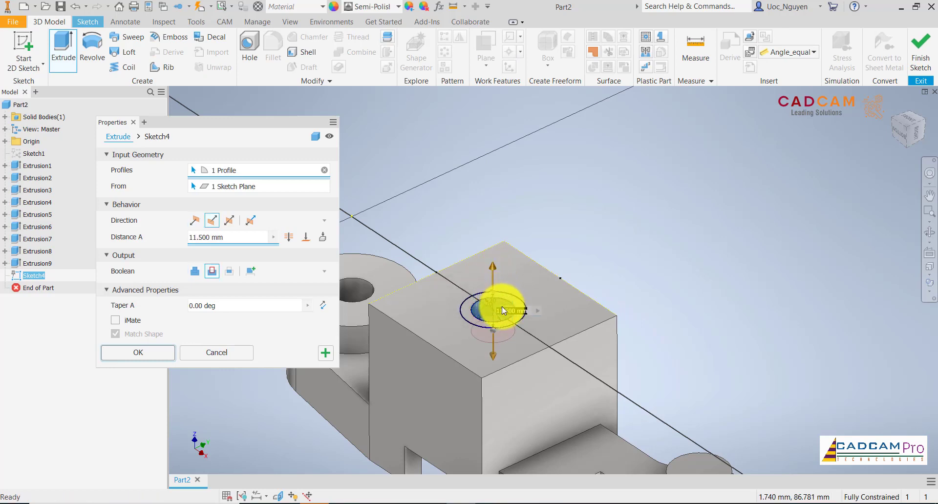
click(325, 353)
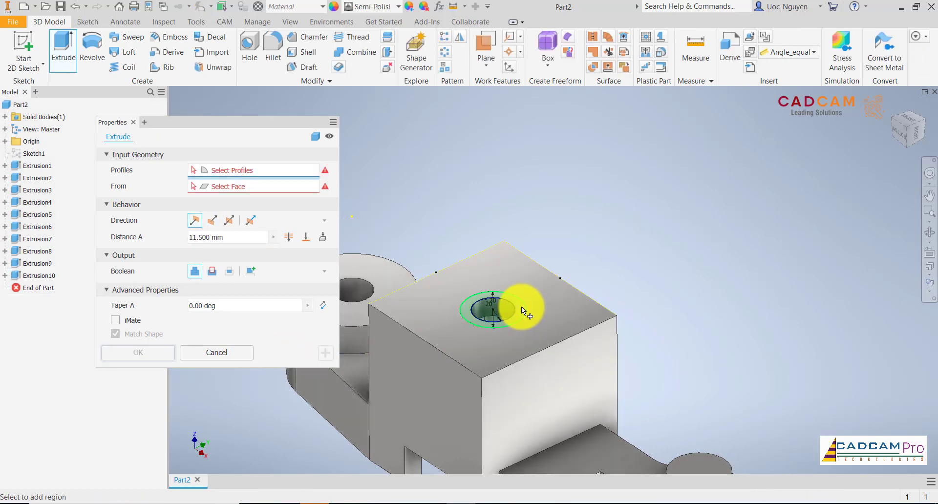
Extrude only the ring between the 20 mm and 30 mm circles 5 mm up from the block's top face, joined to the body
click(521, 307)
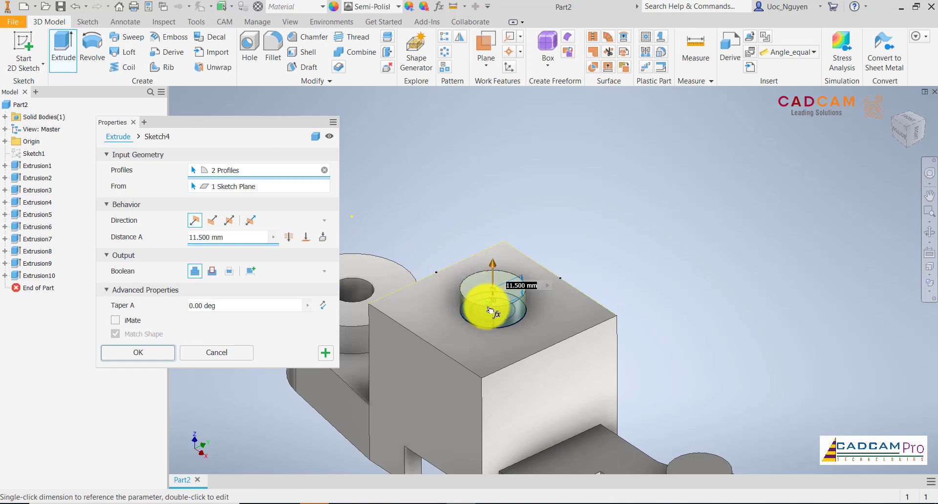
click(325, 170)
scroll(504, 296, up, 3)
click(529, 305)
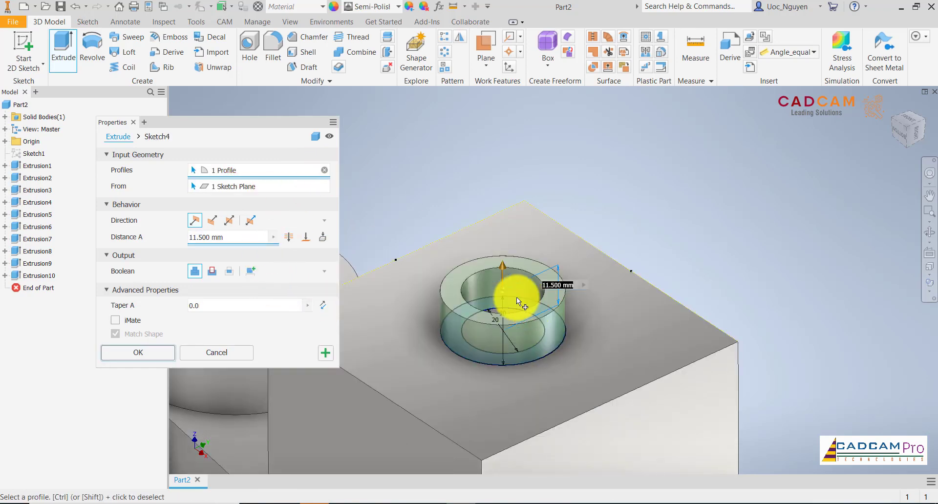
double_click(245, 237)
text(5)
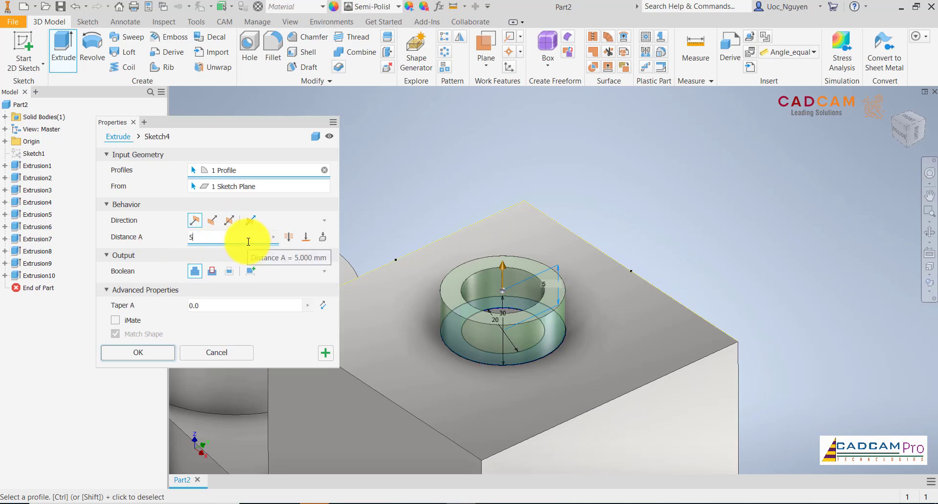
click(146, 353)
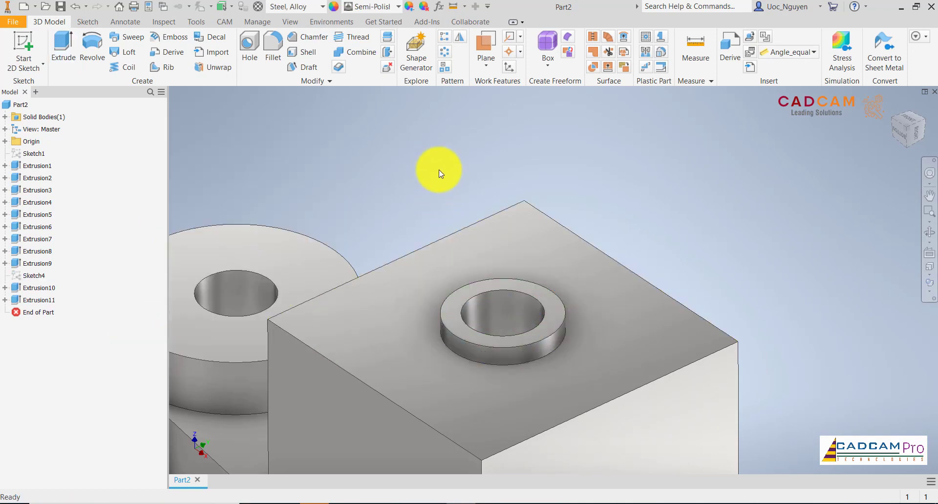
Check the reference drawing in PowerPoint, and start a sketch in Inventor on the block's side face opposite the one used for the slot sketch
scroll(450, 186, down, 5)
shift+middle_drag(453, 185, 671, 260)
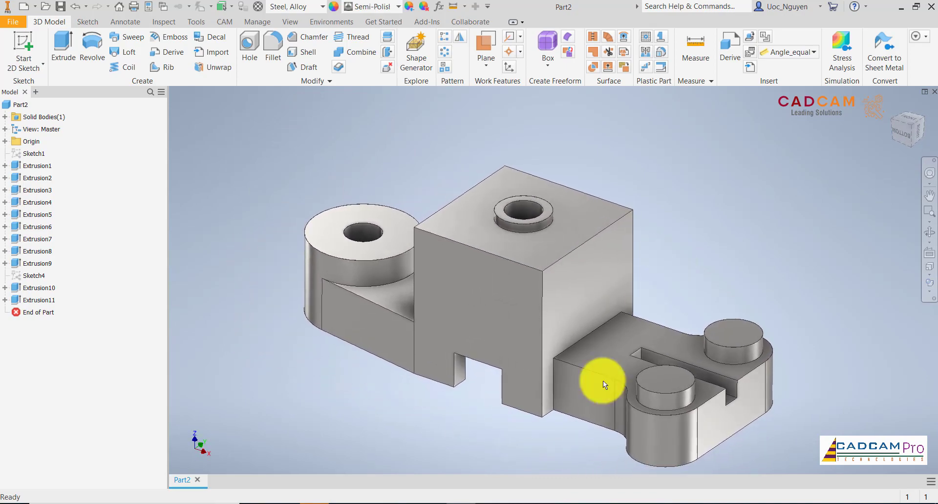
click(497, 502)
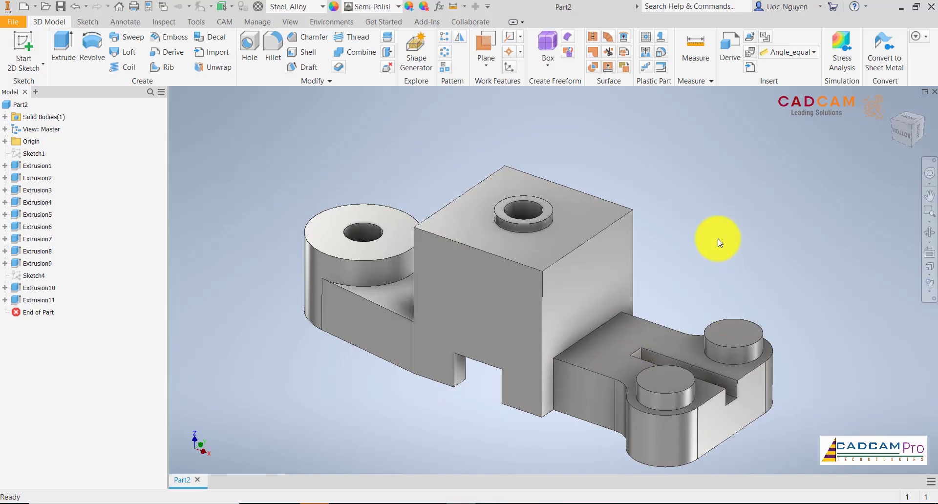
shift+middle_drag(715, 241, 631, 303)
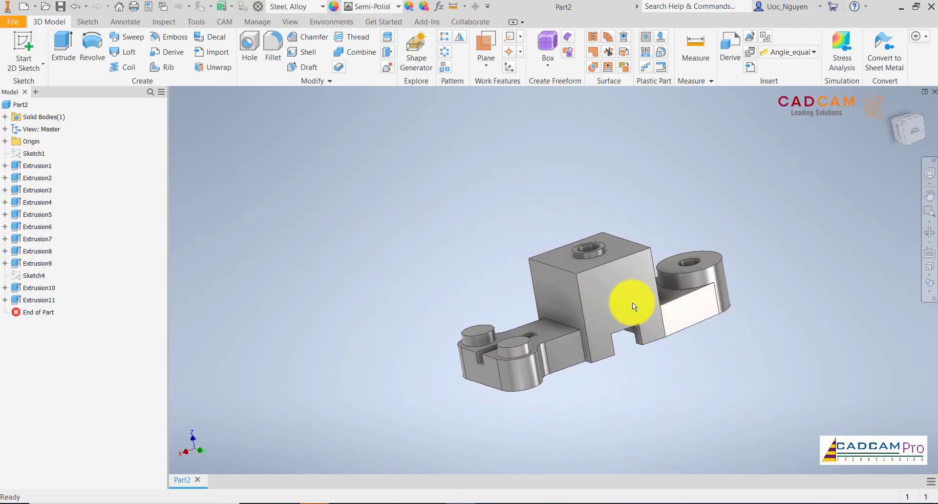
click(659, 305)
click(682, 294)
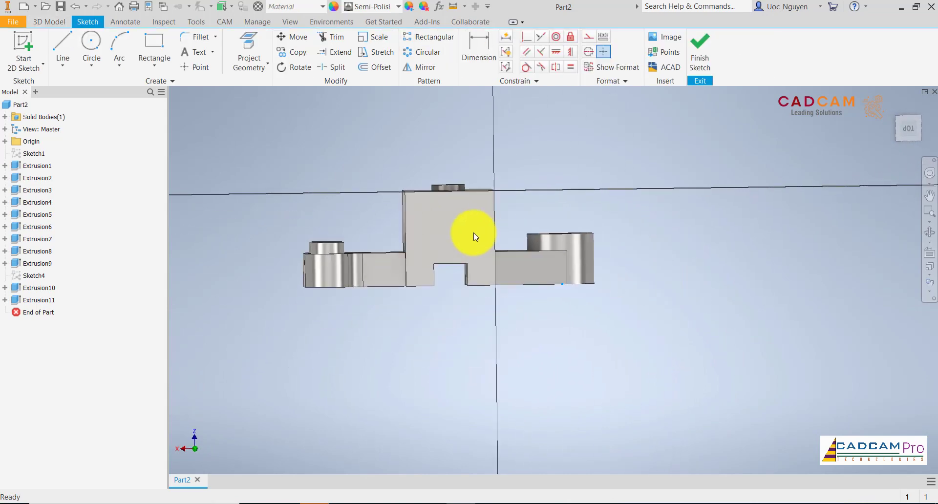
Sketch two concentric circles with 20 mm and 30 mm diameters on the block's side face, above the slot
click(92, 43)
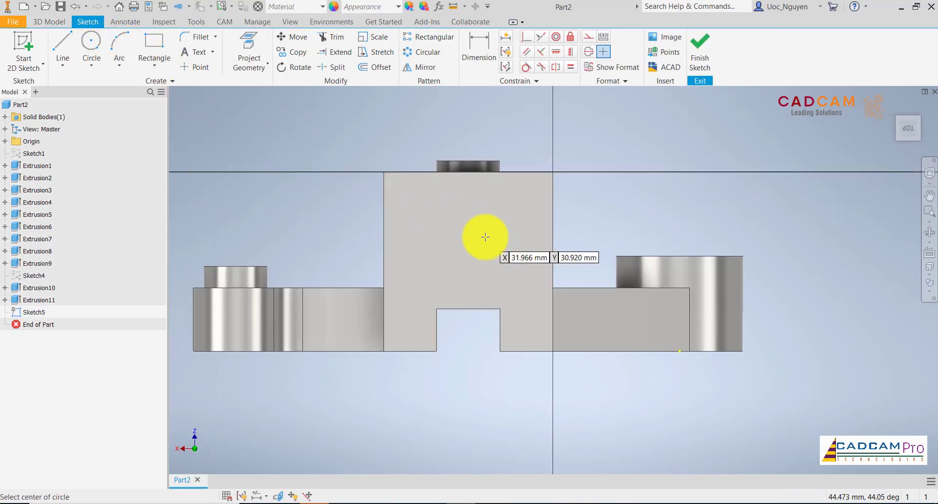
click(461, 232)
text(2)
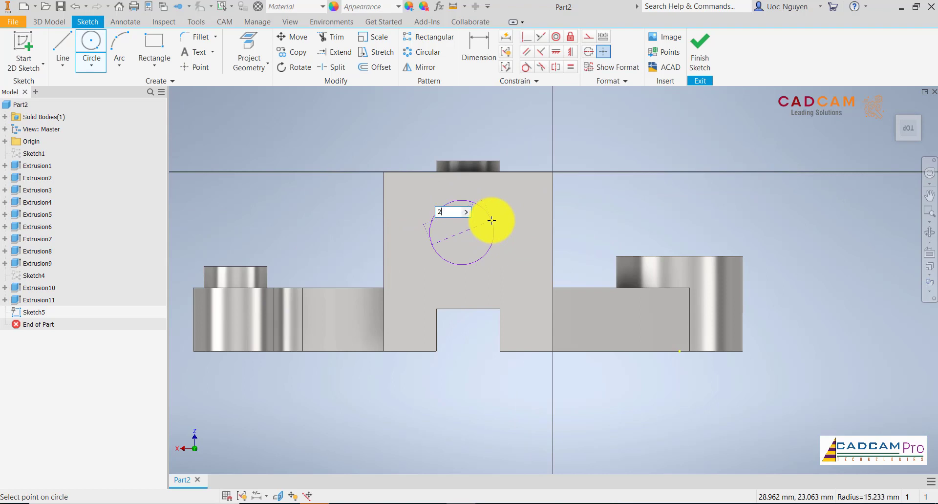
text(0)
key(Return)
click(461, 234)
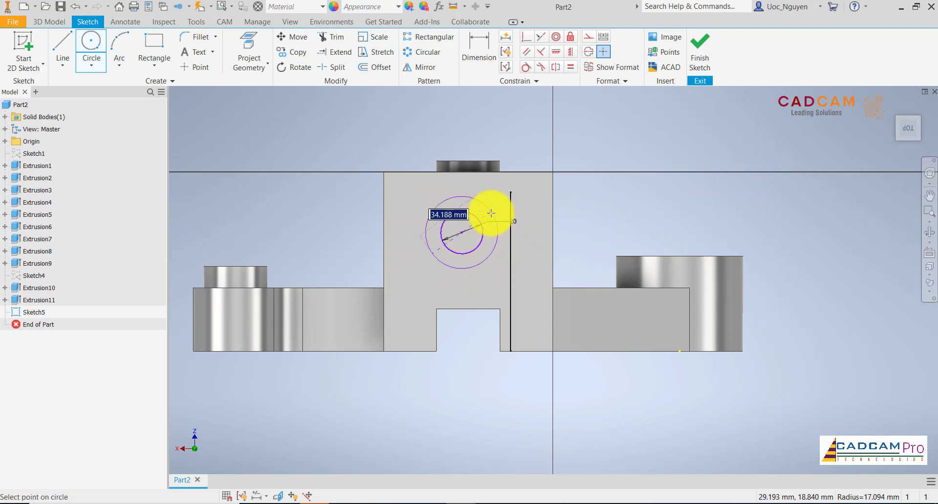
text(30)
key(Return)
key(Escape)
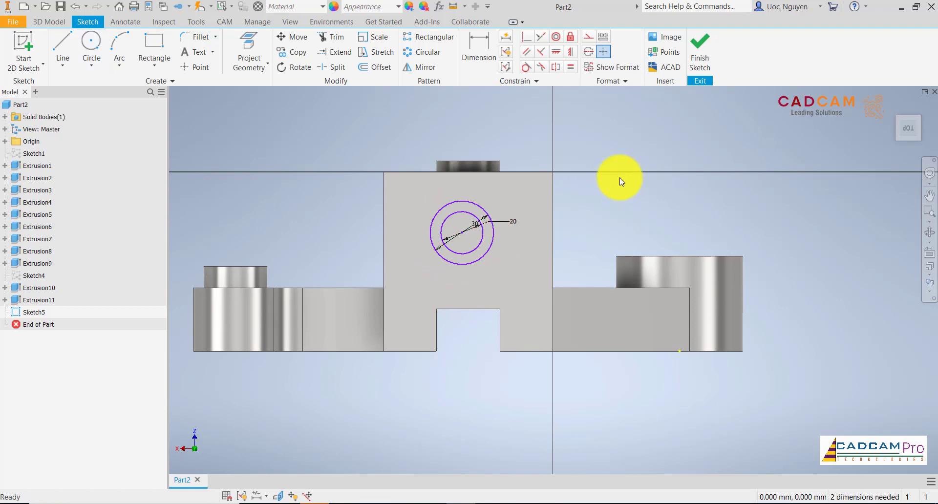
Align the concentric circles' centre with the midpoint of the slot's upper edge and place it 55 mm above the block's bottom edge
click(556, 52)
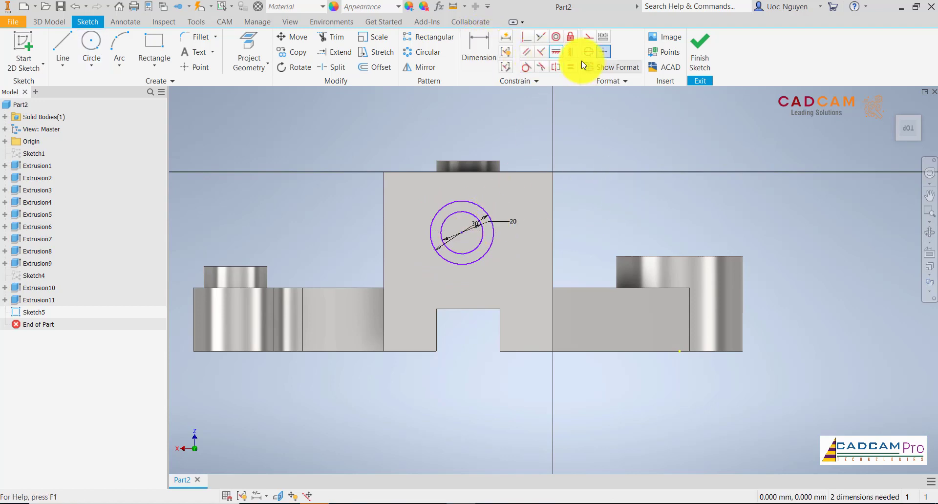
click(472, 308)
click(475, 46)
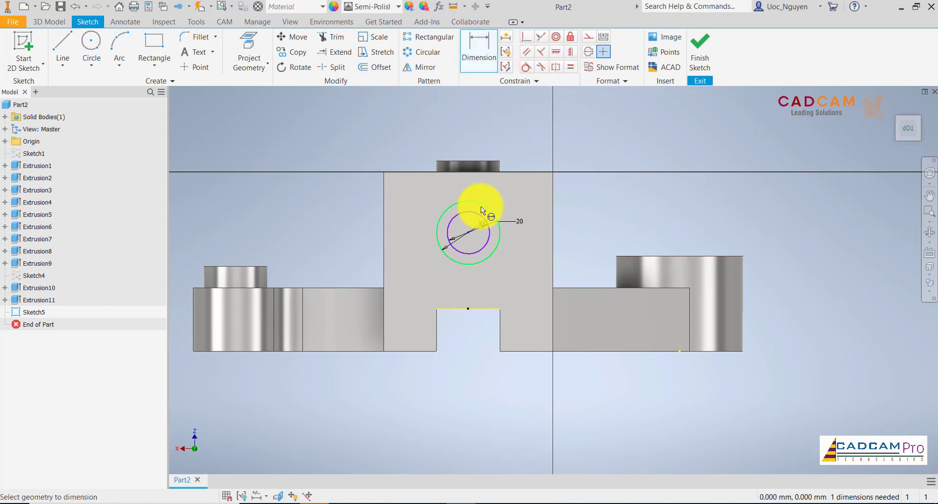
click(481, 206)
click(506, 351)
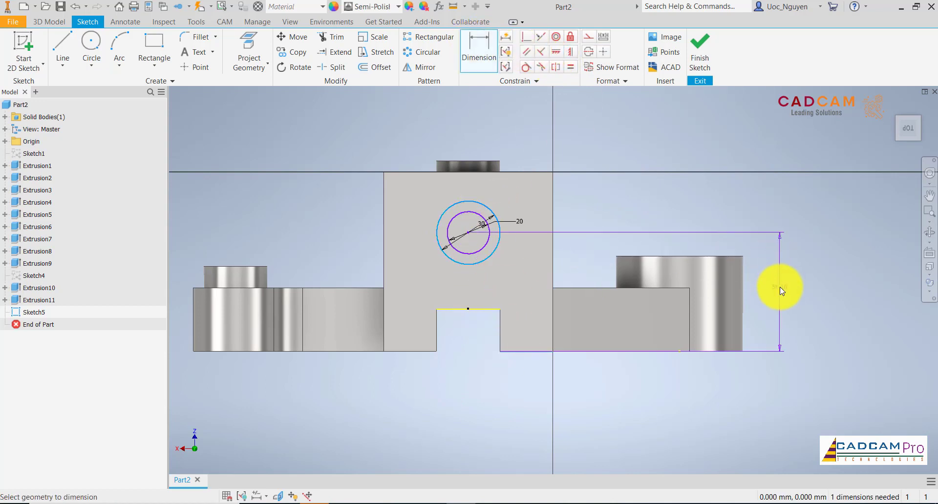
click(781, 291)
text(55)
key(Return)
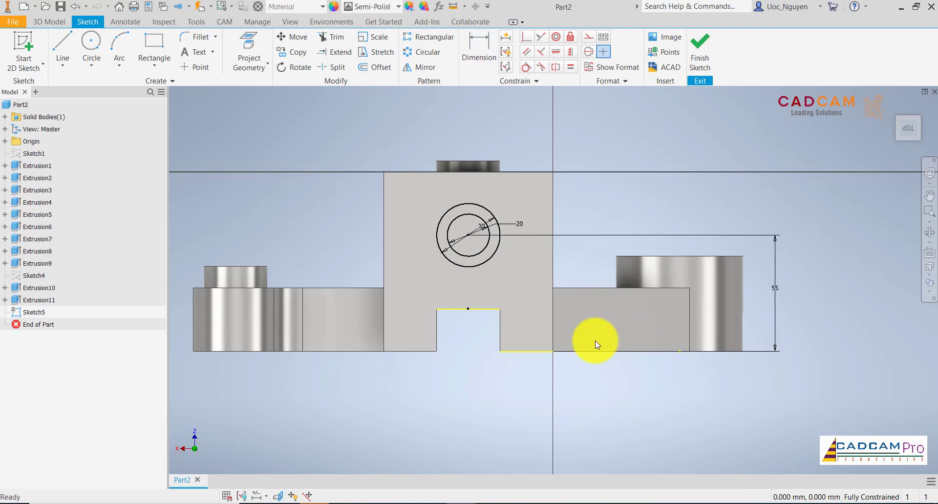
Convert the projected slot and bottom edges in the side-face sketch to construction geometry
drag(356, 273, 602, 430)
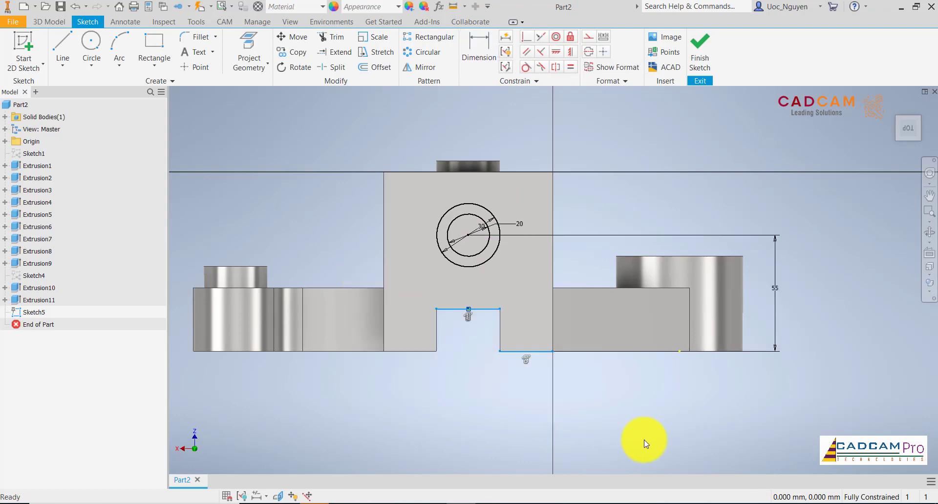
right_click(644, 440)
click(689, 435)
Cut the inner 20 mm circle 11.25 mm into the block's side face with Extrude, keeping the command running for another extrusion
key(F6)
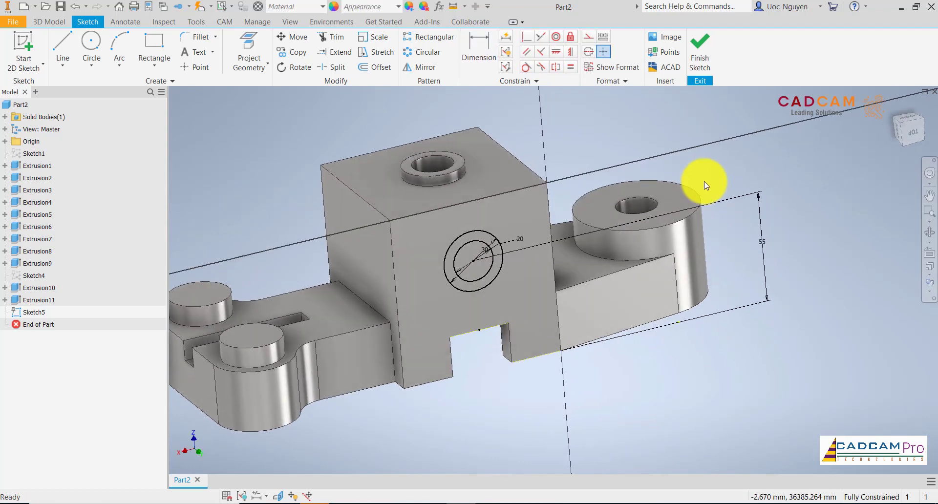
click(61, 23)
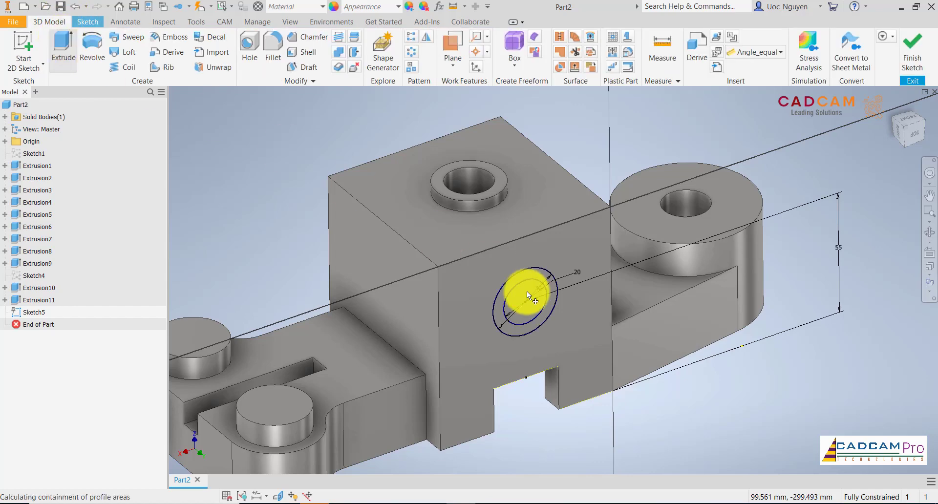
click(533, 301)
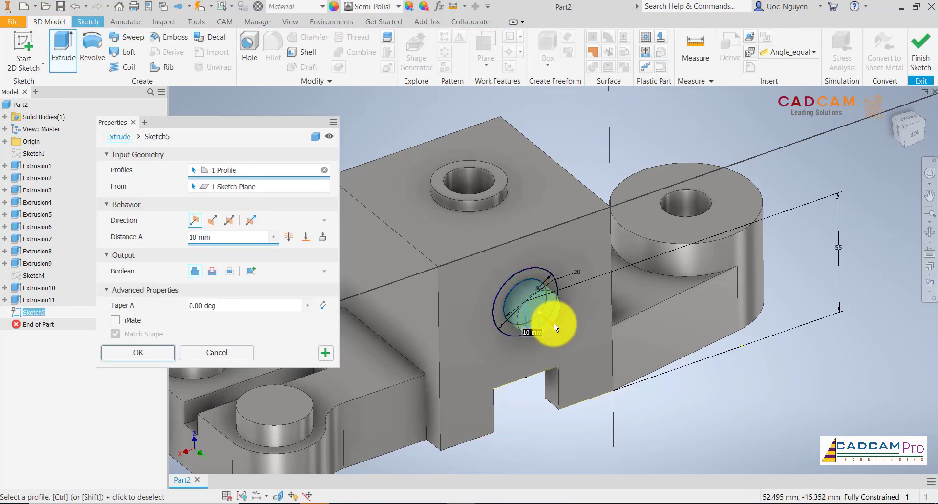
drag(554, 323, 527, 294)
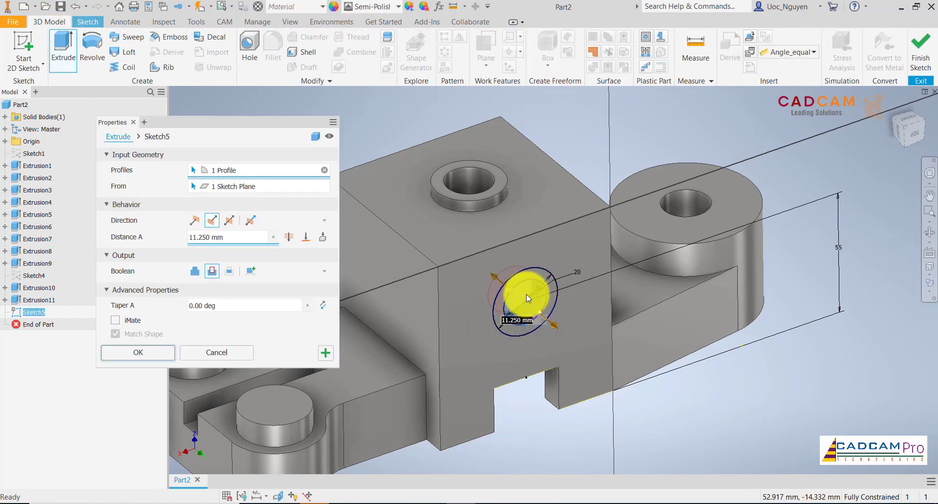
click(326, 353)
Extrude only the ring between the 20 mm and 30 mm circles 20 mm outward from the side face, joined to the body
click(529, 329)
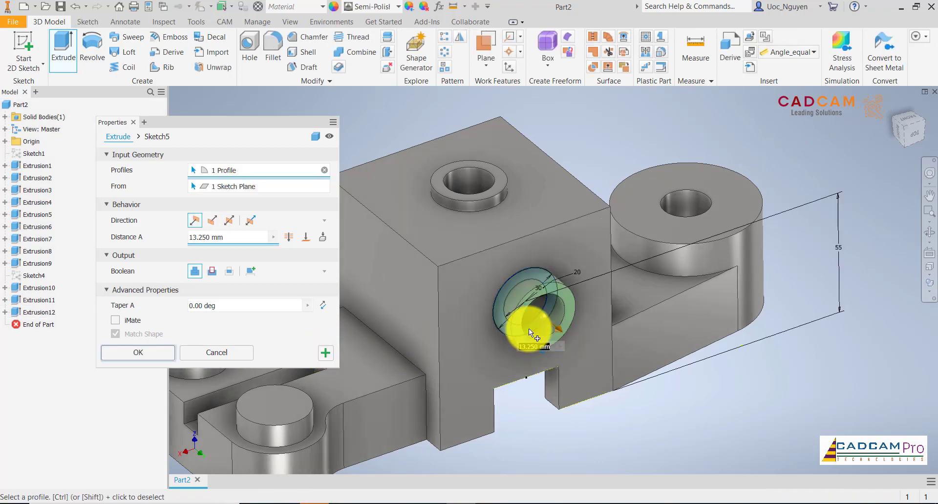
drag(233, 238, 171, 240)
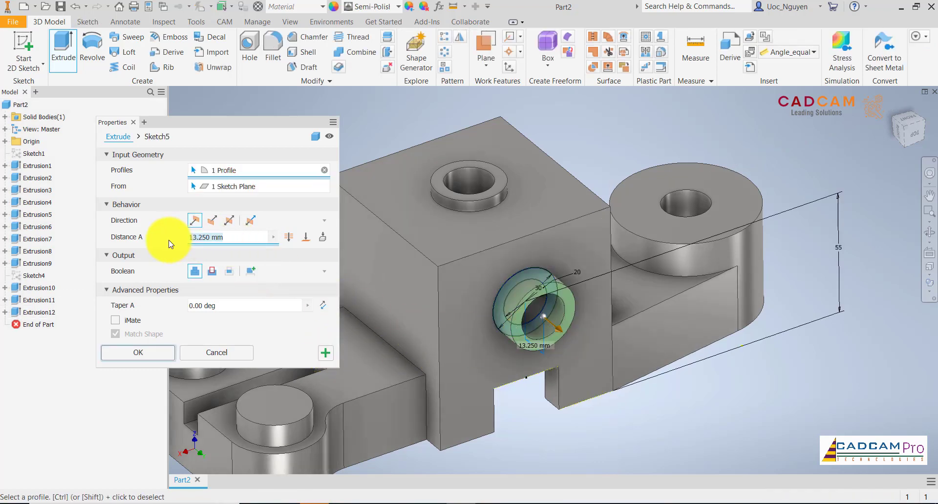
text(20)
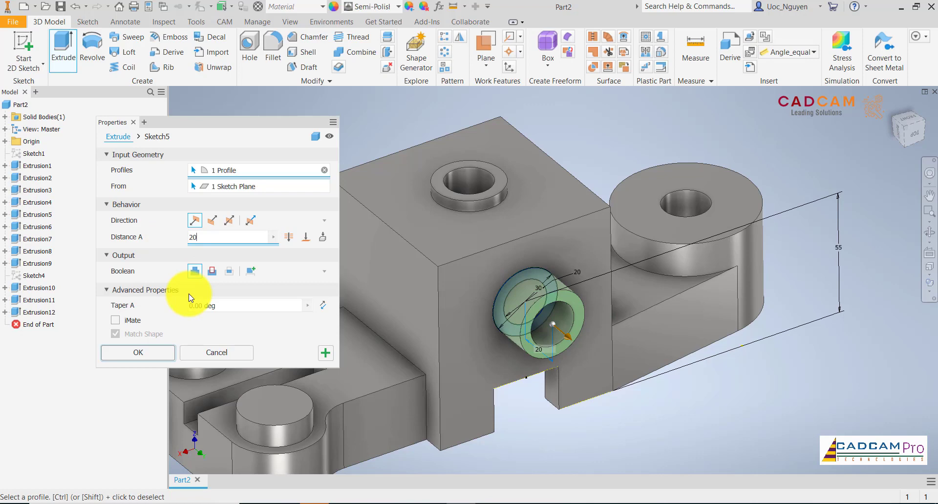
click(161, 352)
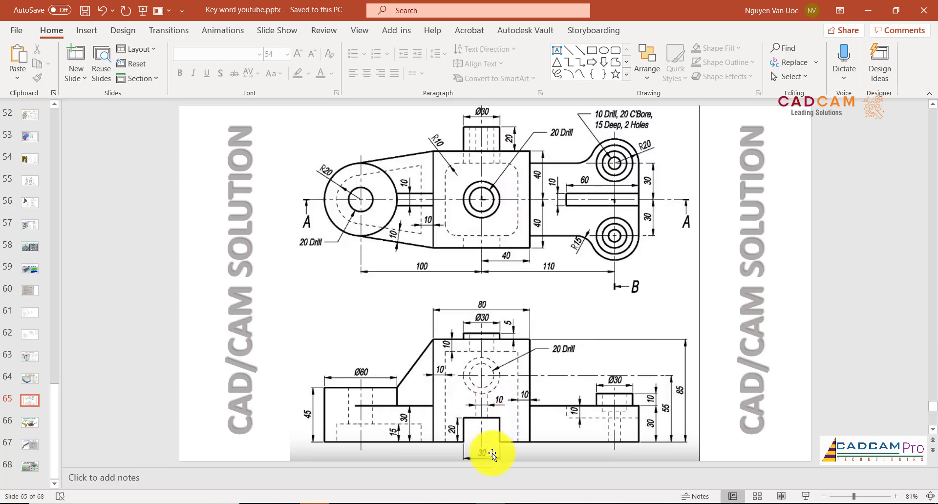
Switch from the PowerPoint reference drawing back to Inventor and create a midplane between the block's two faces that adjoin the arms
click(460, 503)
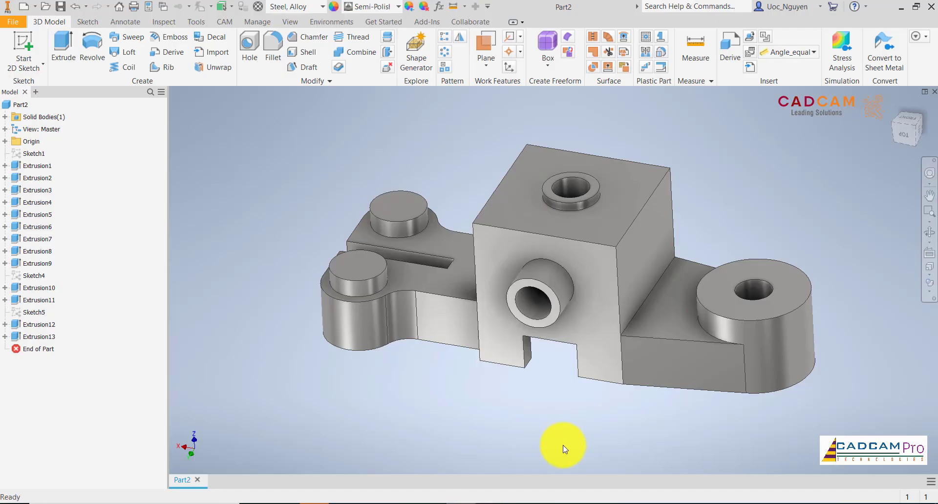
shift+middle_drag(565, 448, 663, 404)
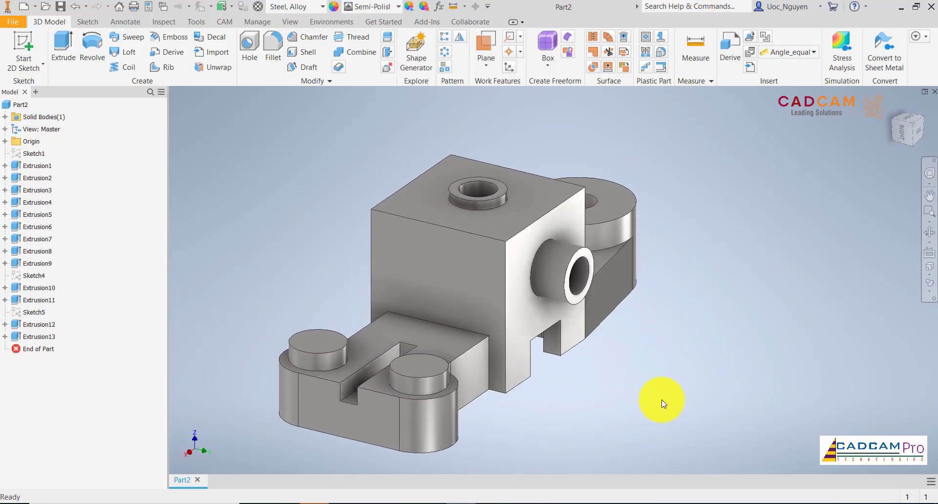
click(490, 63)
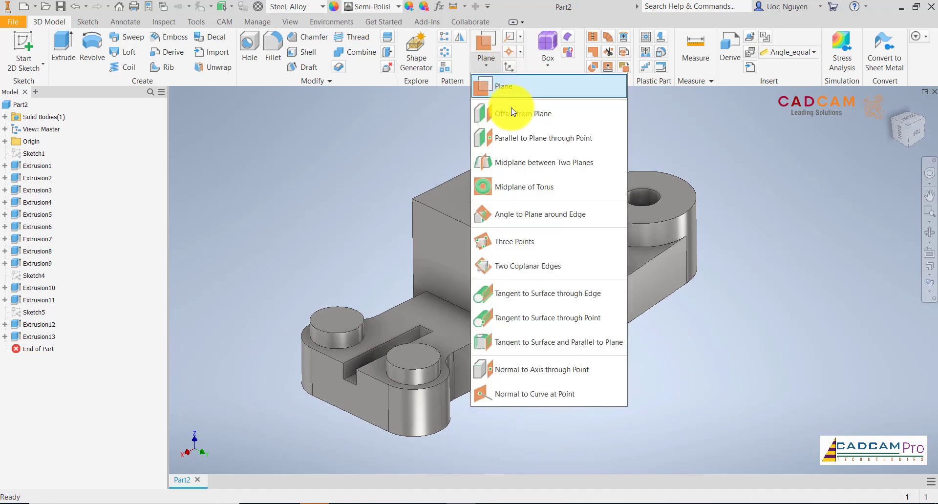
click(513, 166)
click(476, 275)
shift+middle_drag(658, 226, 652, 223)
click(651, 229)
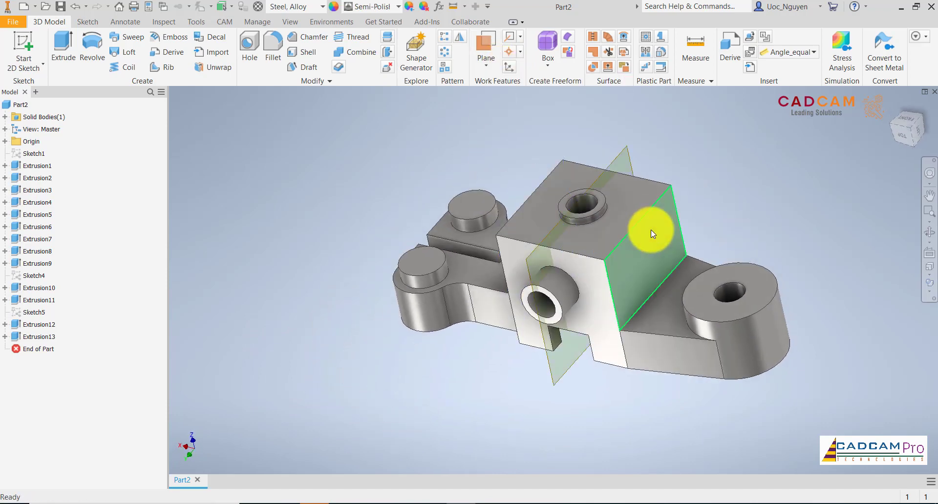
Start a sketch on the new midplane and slice the graphics at the sketch plane to expose the block's cross-section
shift+middle_drag(704, 173, 652, 162)
click(652, 162)
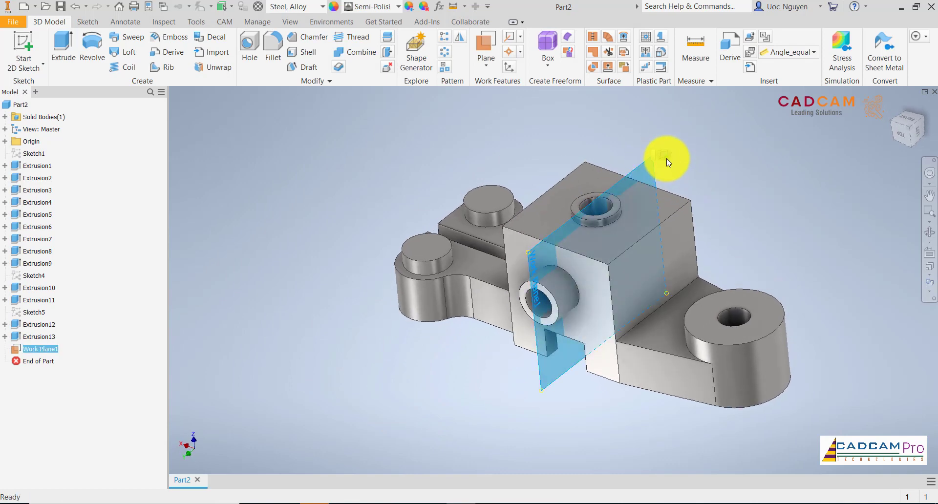
click(666, 158)
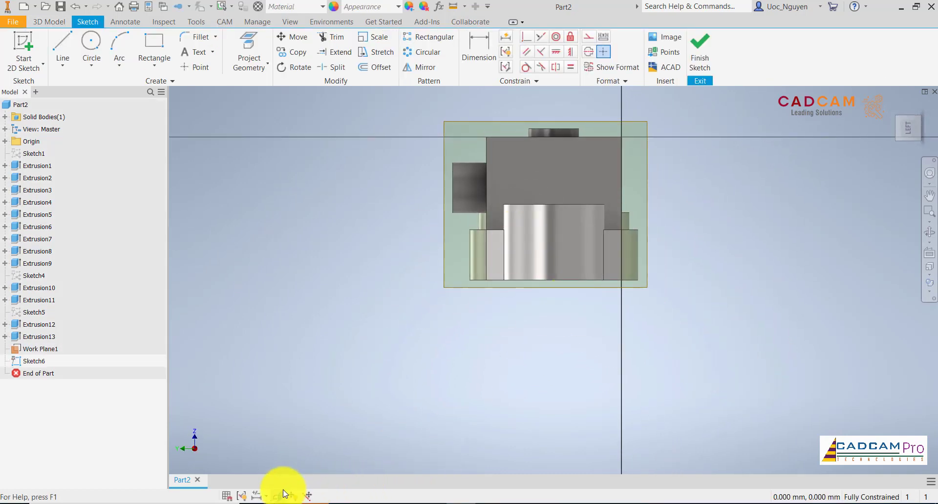
click(283, 496)
scroll(469, 162, up, 3)
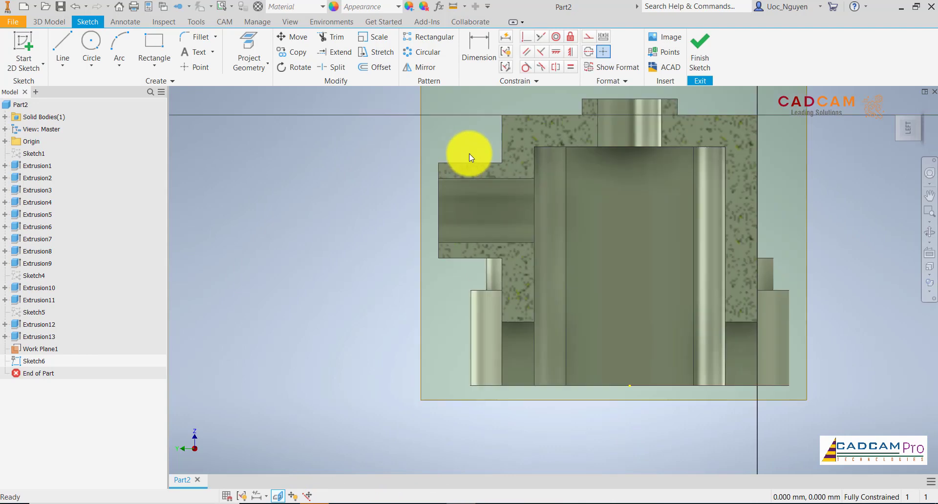
scroll(466, 269, up, 3)
scroll(466, 269, down, 2)
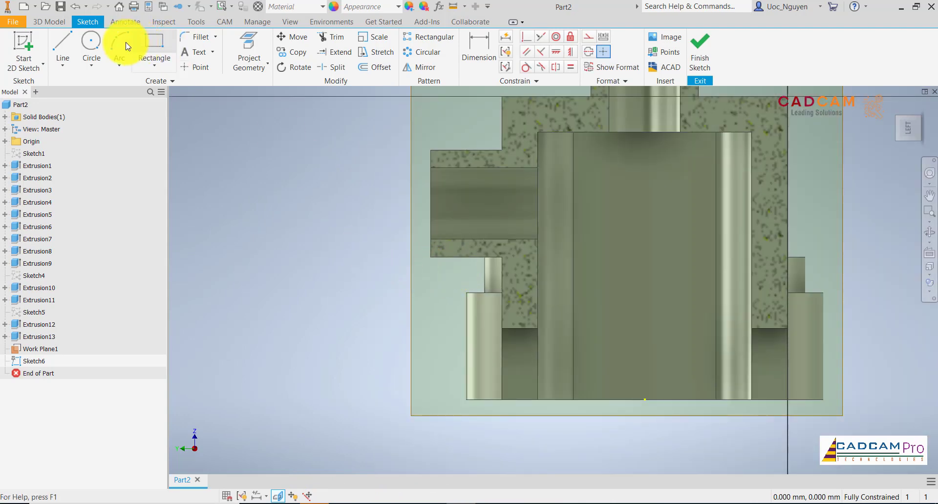
Project the side boss's lower edge and the slot's upper edge, and draw a diagonal line joining their outer ends
click(247, 45)
click(477, 262)
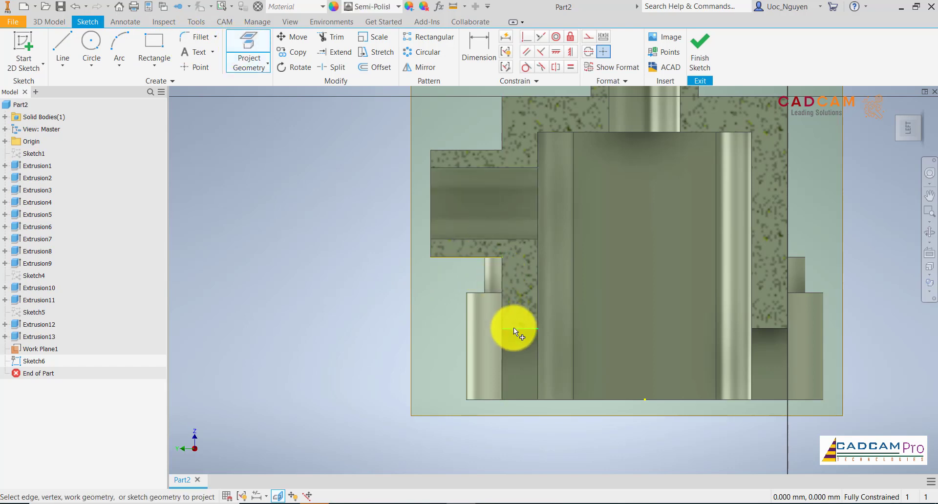
click(63, 48)
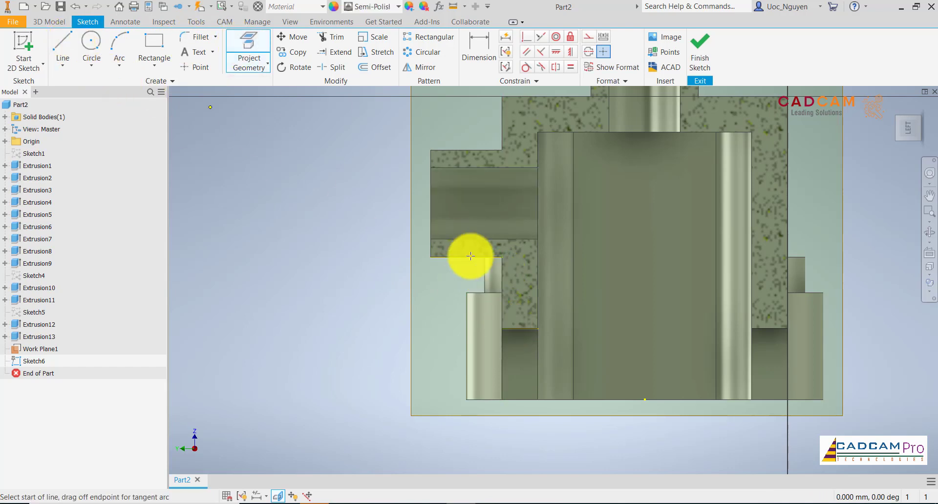
click(503, 329)
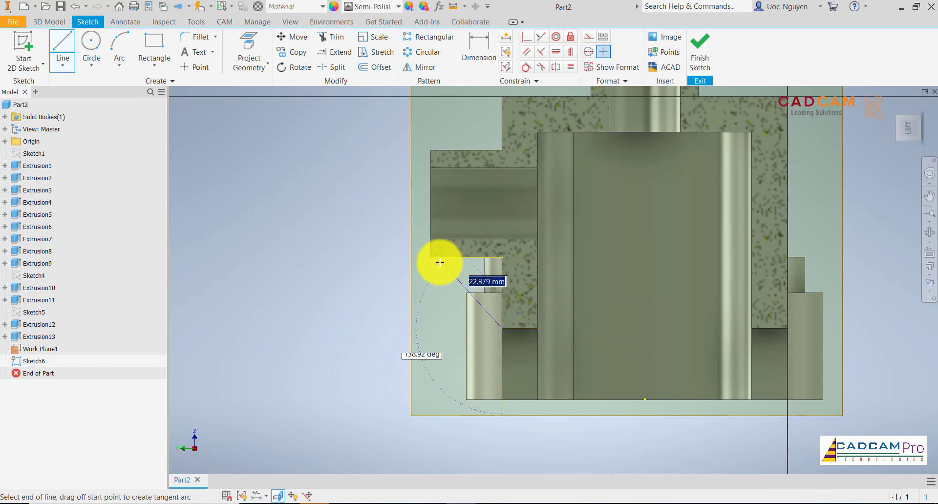
double_click(430, 258)
key(Escape)
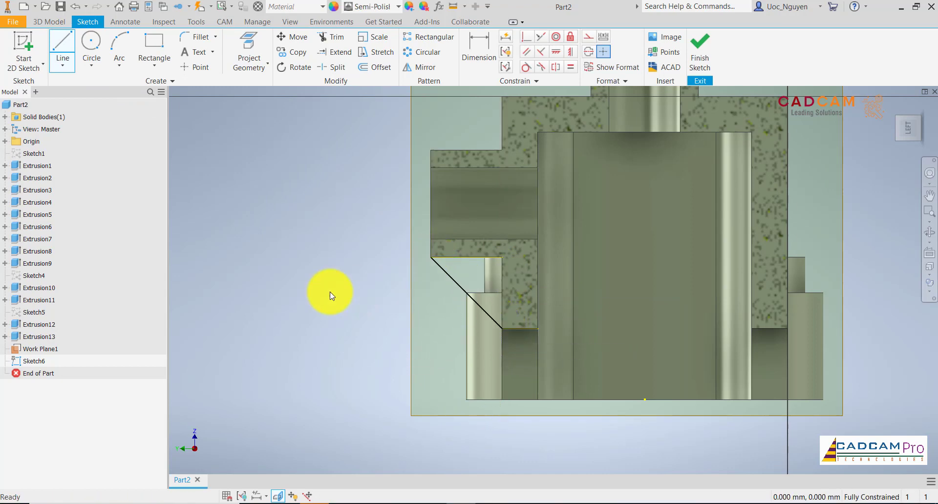
Convert the projected upper edge of the slot to construction geometry
click(524, 330)
right_click(360, 306)
click(392, 306)
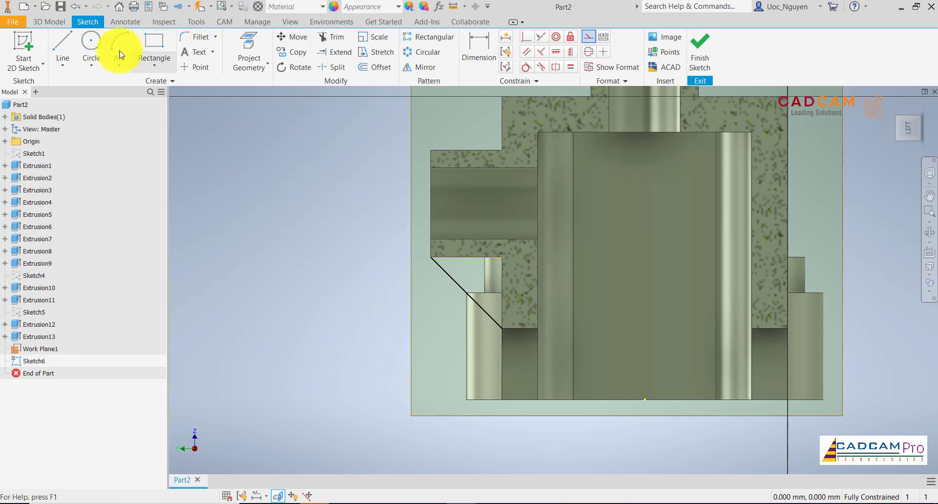
Close the triangular rib profile with a vertical line along the block's side face, and make the projected face line construction geometry
click(61, 42)
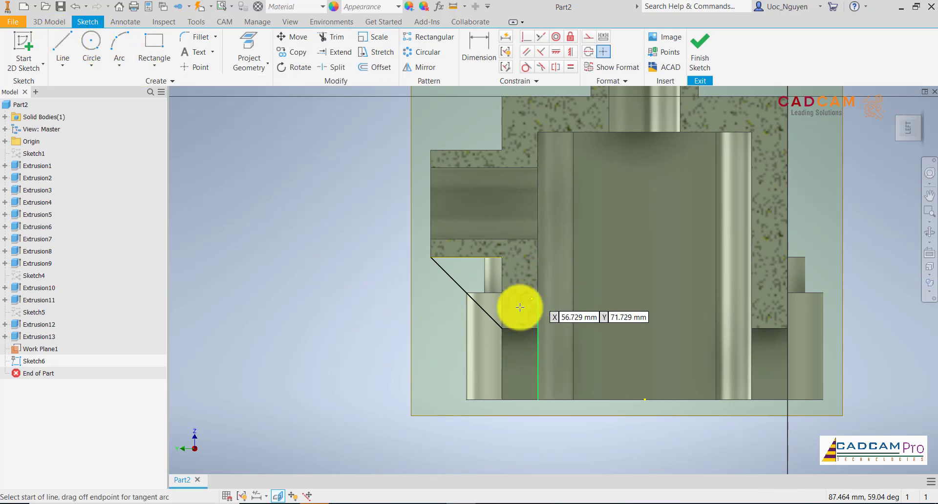
click(502, 328)
click(502, 257)
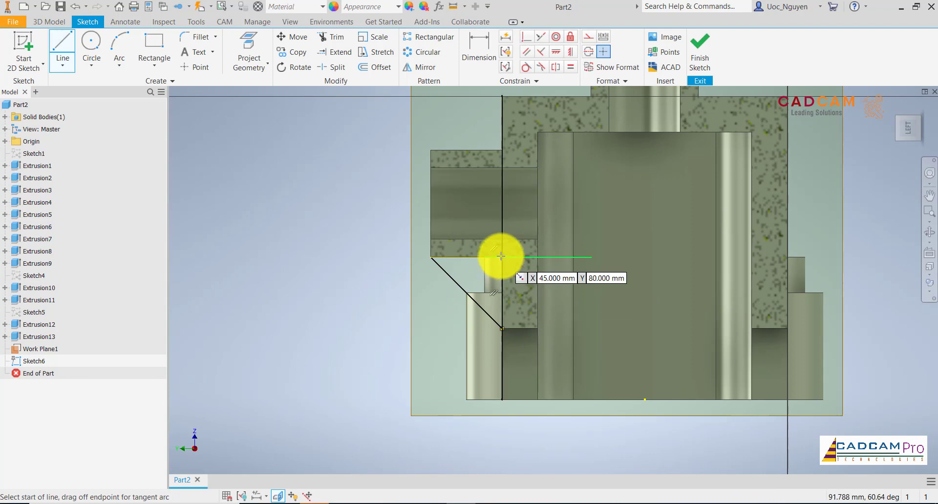
key(Escape)
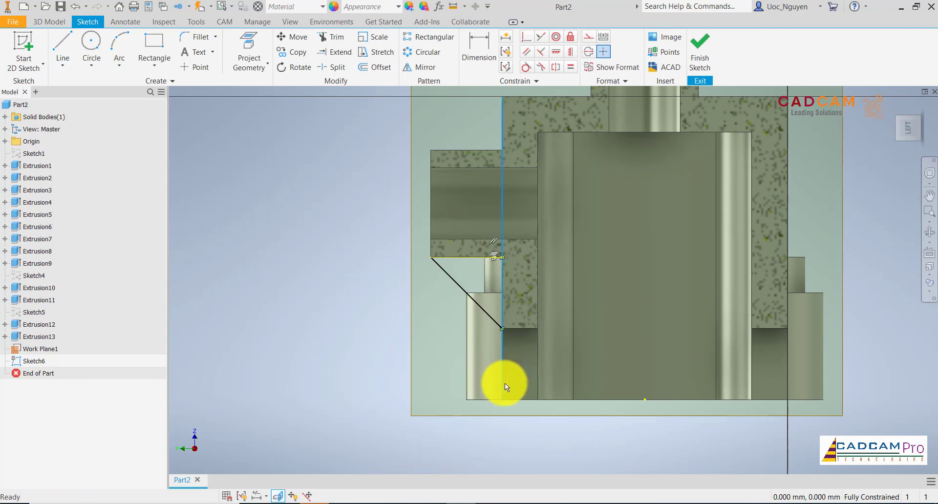
right_click(501, 440)
click(538, 439)
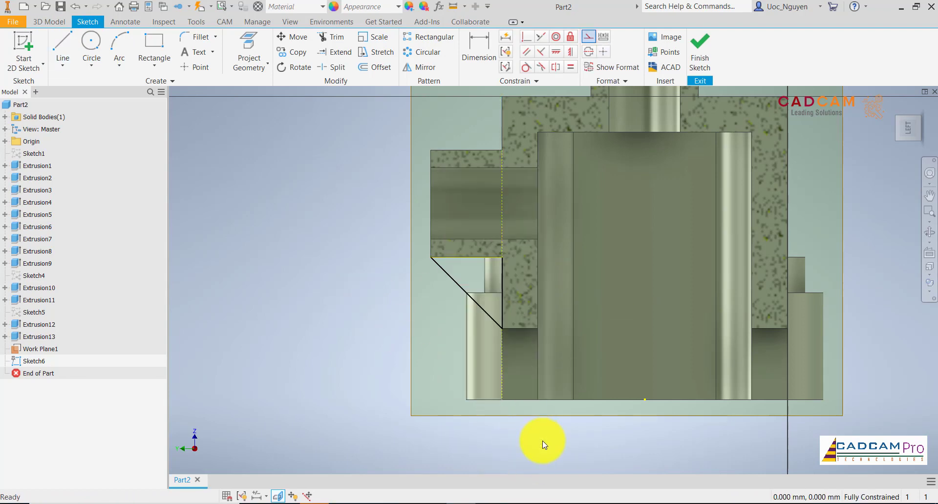
Finish the rib sketch and hide the midplane work plane
click(709, 64)
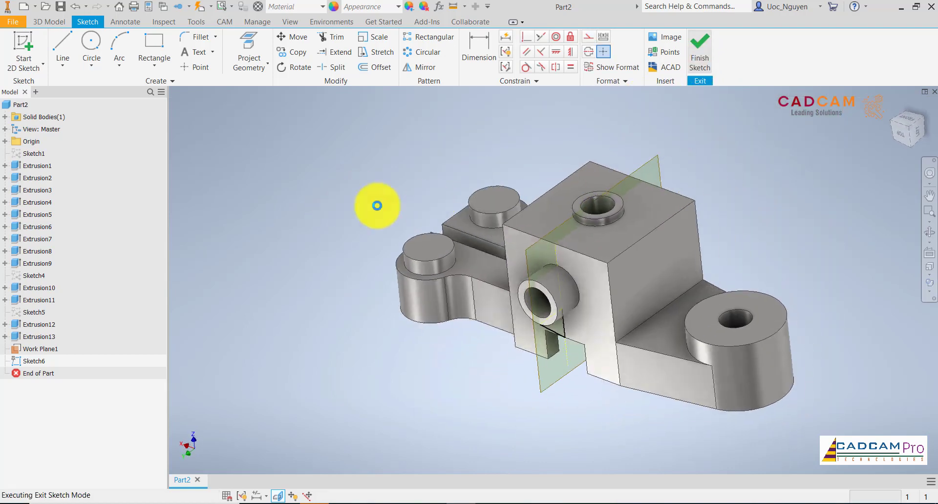
right_click(657, 162)
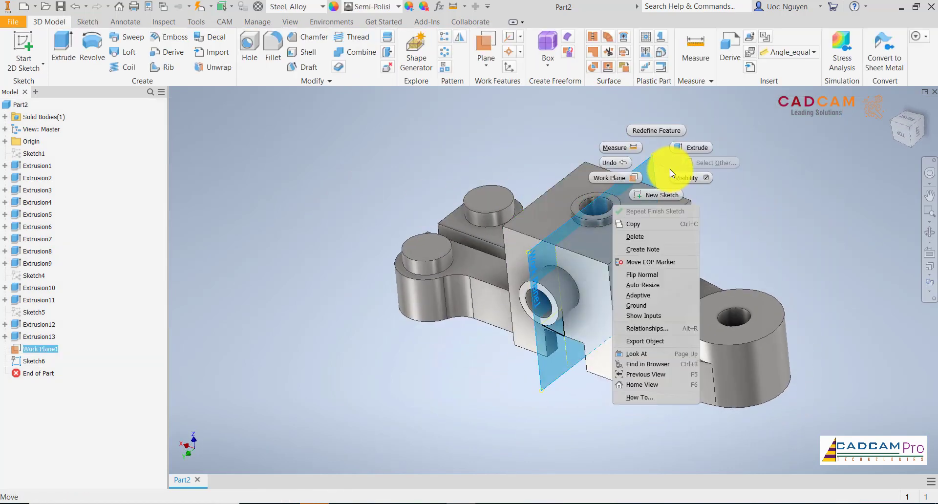
click(694, 176)
Extrude the triangular rib profile 10 mm symmetrically about its sketch plane as a new solid
key(F5)
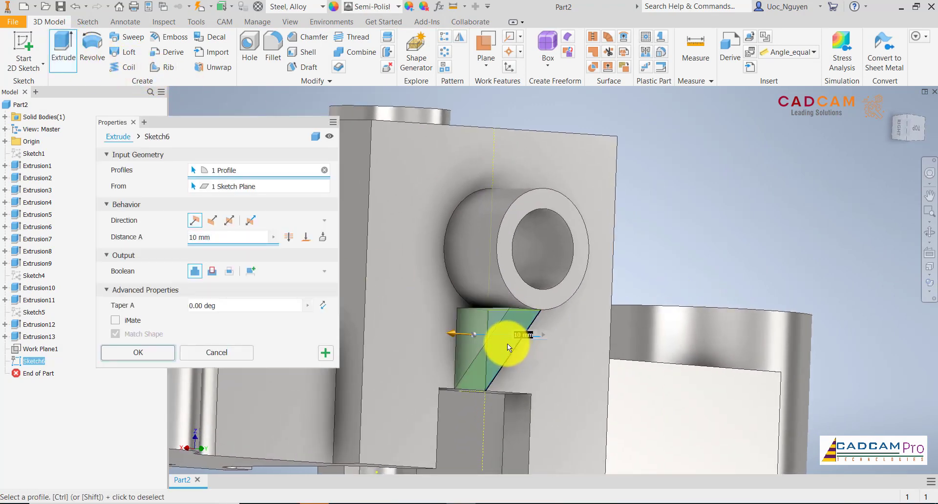
shift+middle_drag(508, 344, 452, 331)
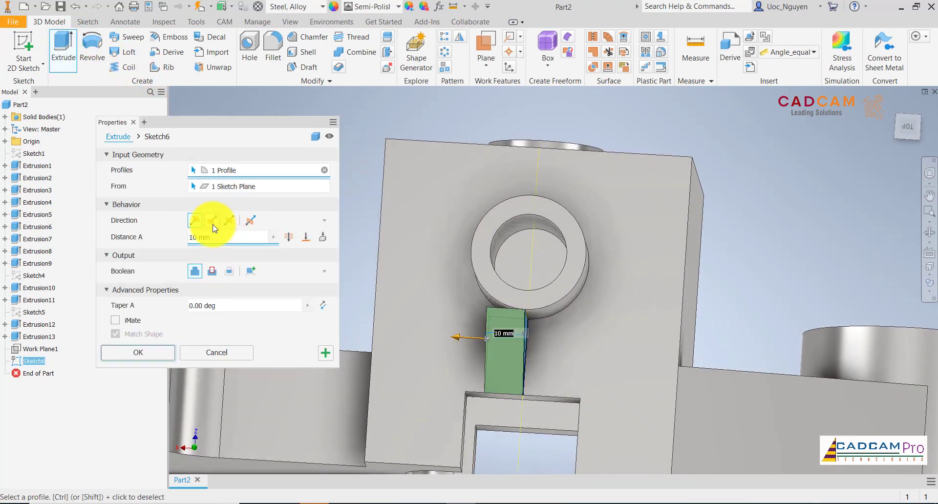
click(229, 221)
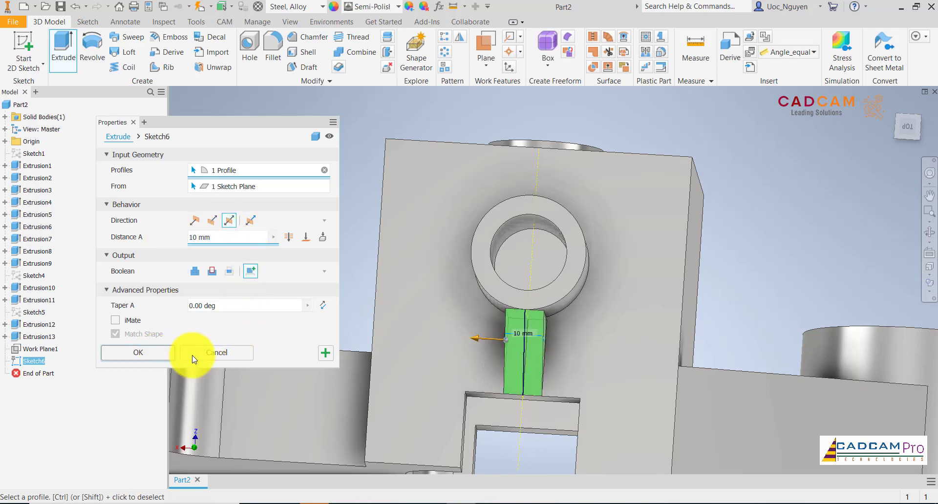
click(166, 353)
Use Direct Edit to move the rib's top face upward into the side boss
shift+middle_drag(574, 139, 380, 43)
click(388, 53)
scroll(612, 359, down, 5)
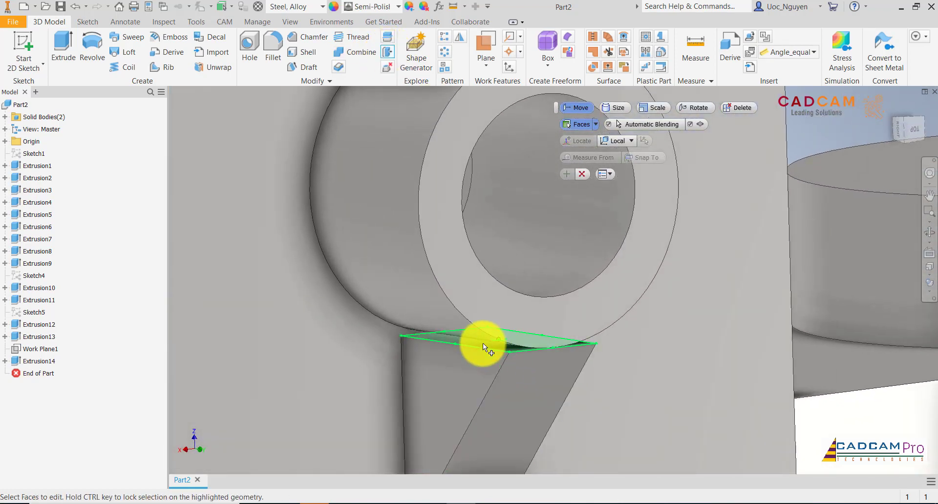
click(484, 342)
drag(497, 317, 498, 291)
click(608, 386)
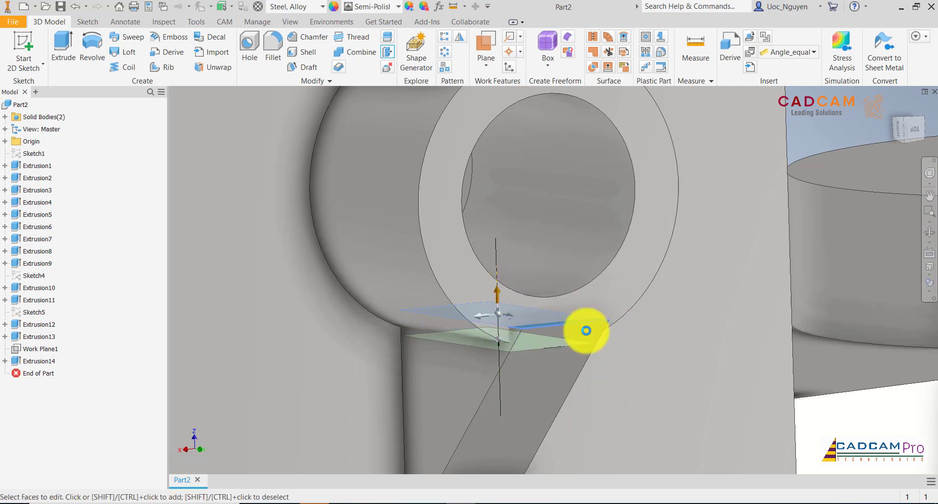
scroll(562, 303, up, 5)
click(582, 174)
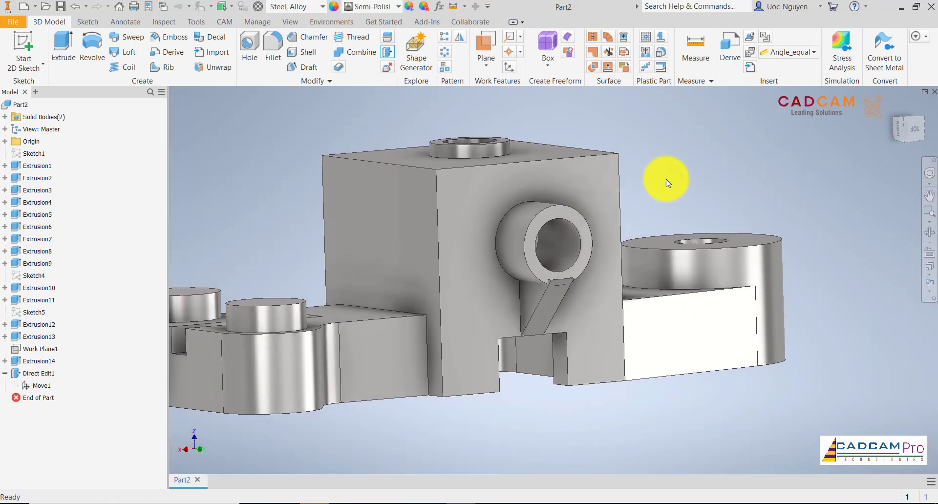
Combine the rib solid with the main bracket body by joining them
click(360, 54)
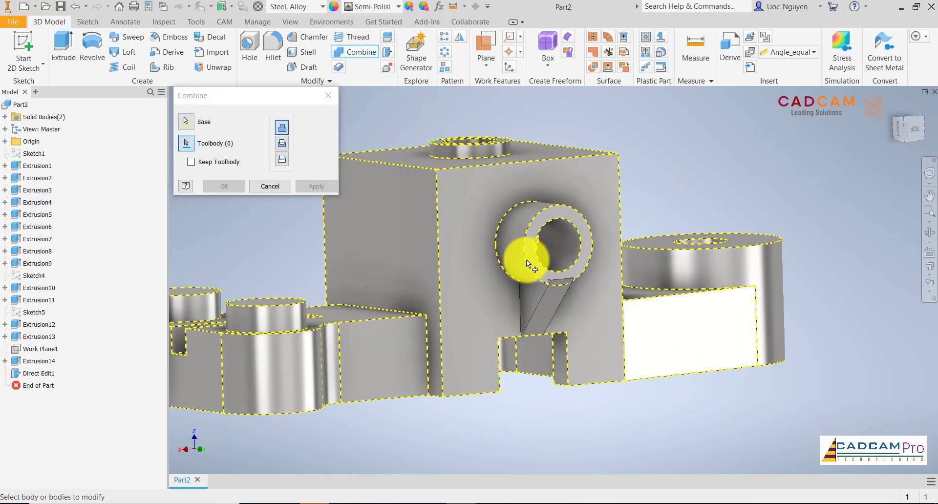
click(550, 289)
click(232, 186)
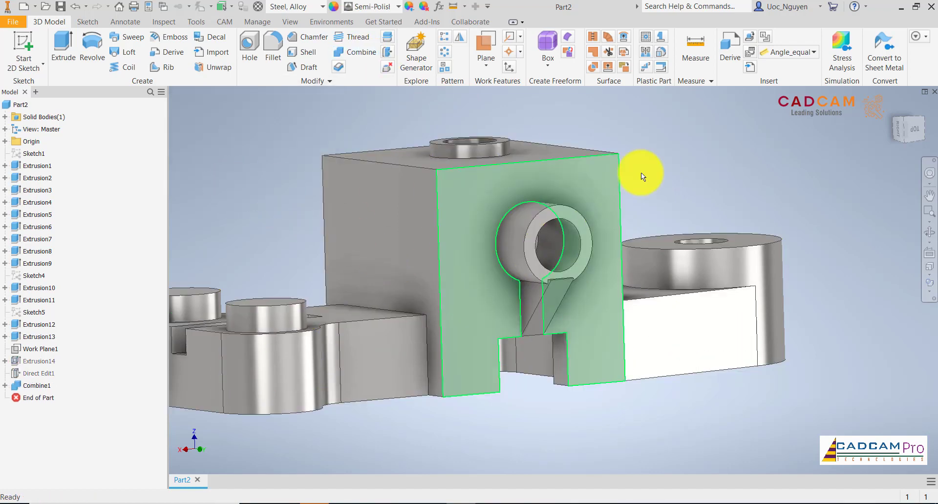
Delete the small rib face protruding beyond the side boss's end, with healing enabled
scroll(679, 163, down, 8)
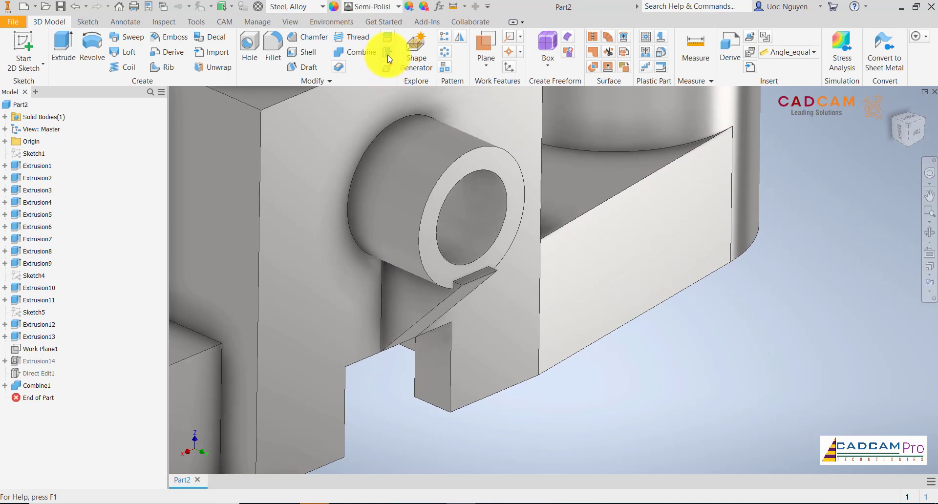
click(388, 66)
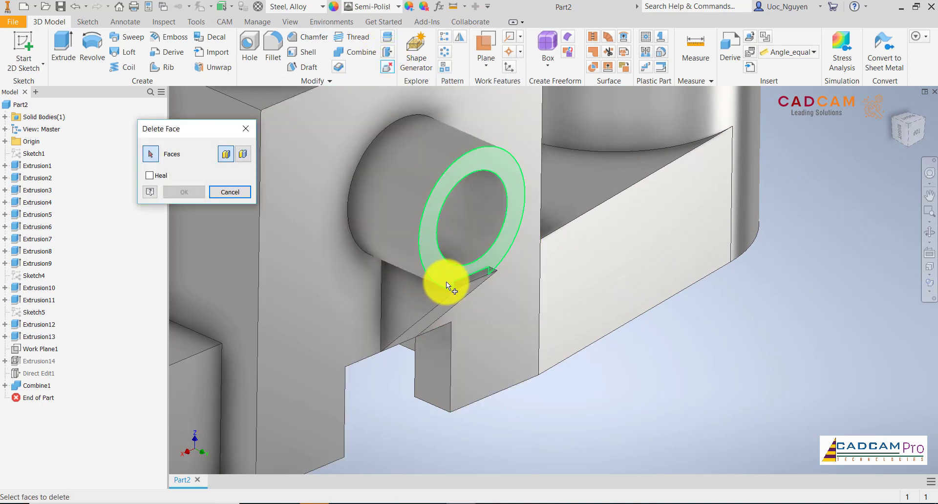
click(469, 280)
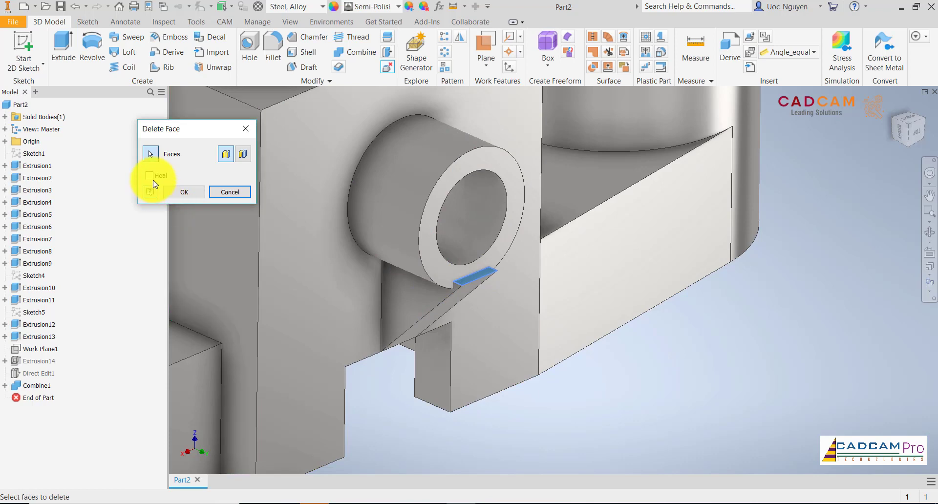
click(189, 194)
scroll(649, 336, up, 5)
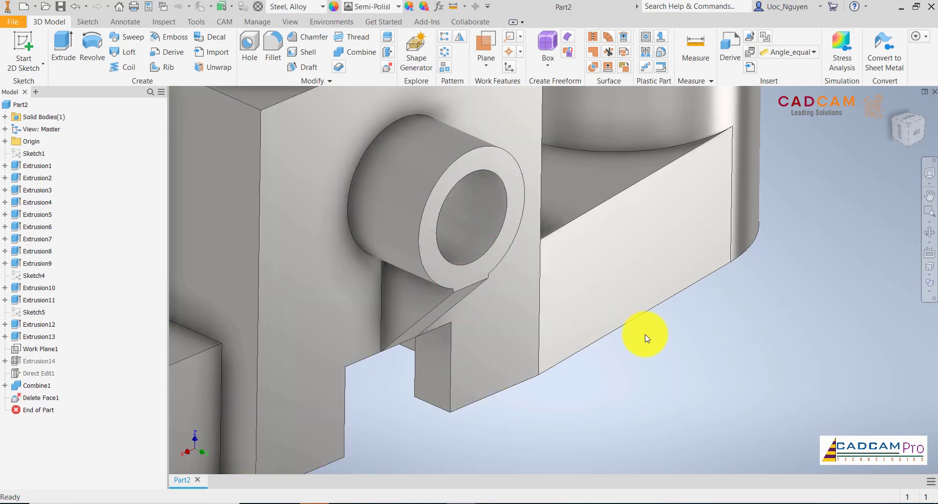
Start a sketch on the XZ origin plane and slice the model graphics at that plane
shift+middle_drag(656, 358, 574, 374)
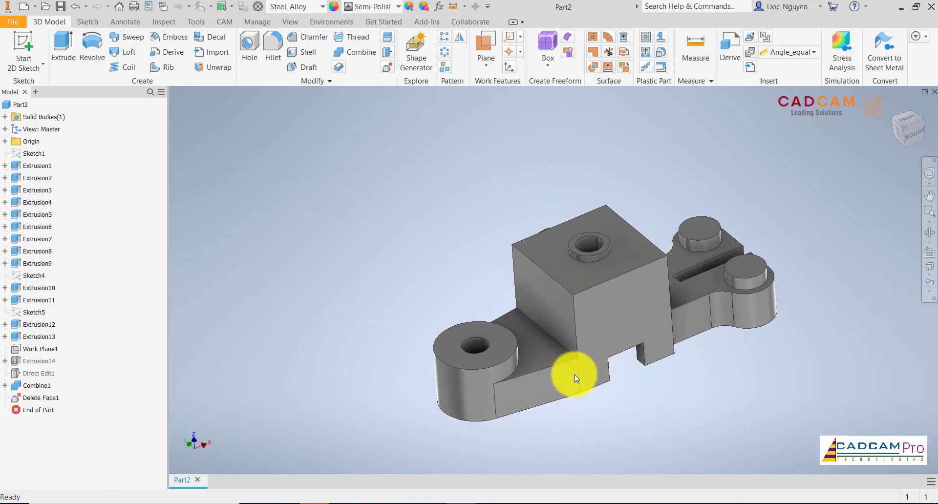
click(5, 141)
click(43, 166)
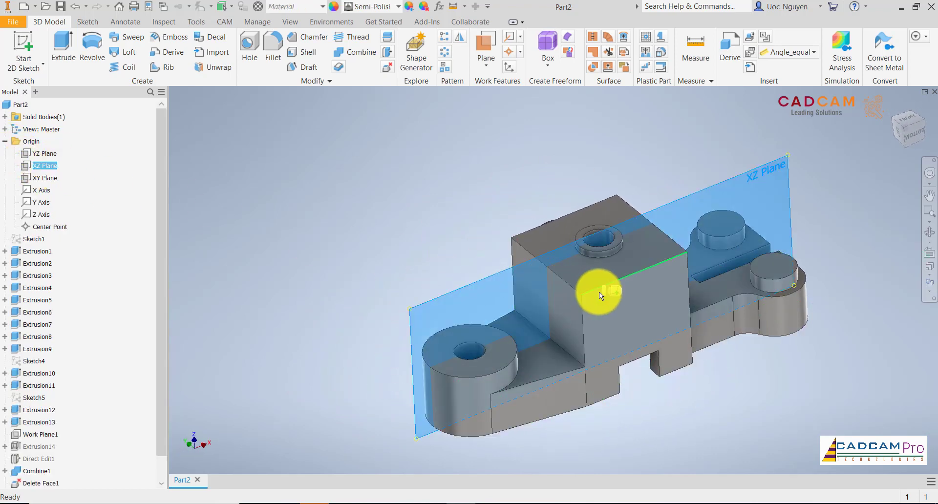
click(614, 291)
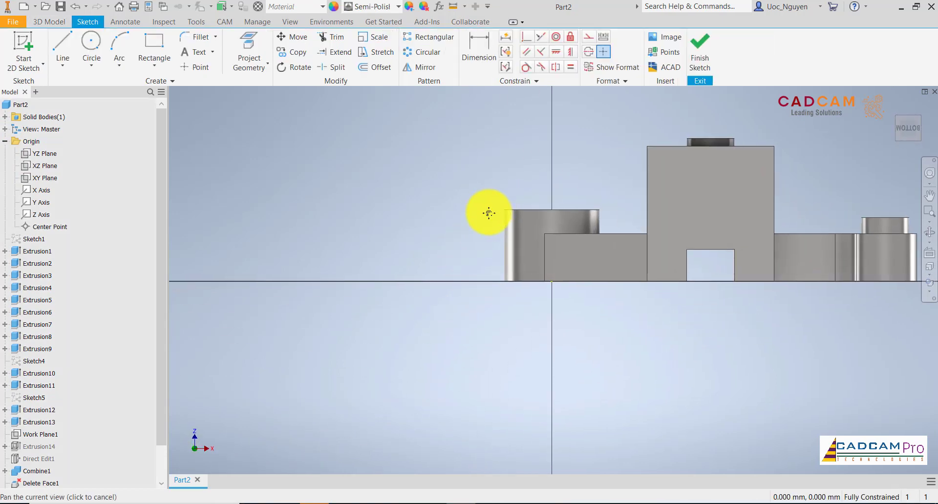
click(278, 496)
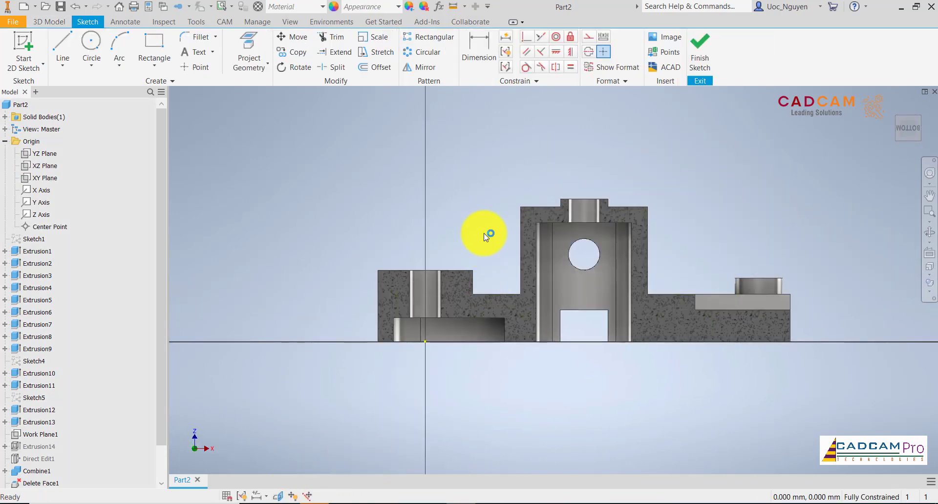
Draw a diagonal line from the large end boss's upper inner corner to the square block's nearest upper corner
scroll(482, 230, down, 3)
click(72, 44)
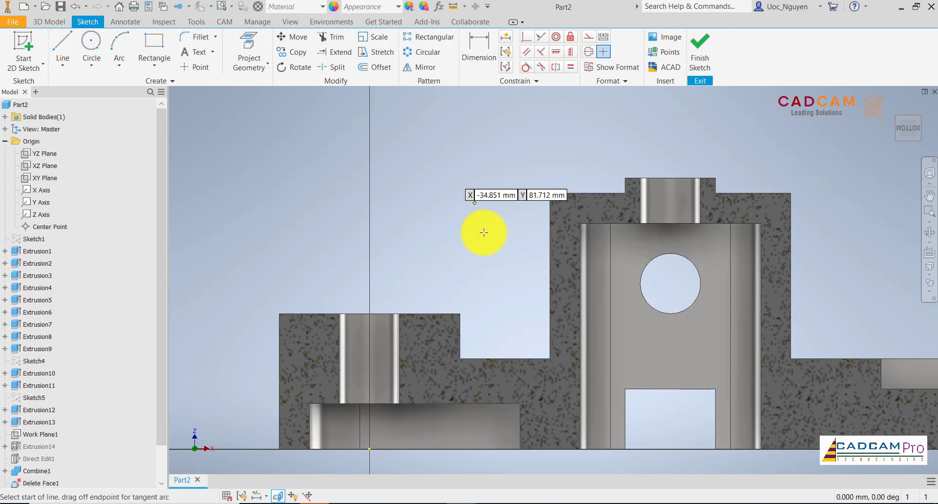
click(460, 313)
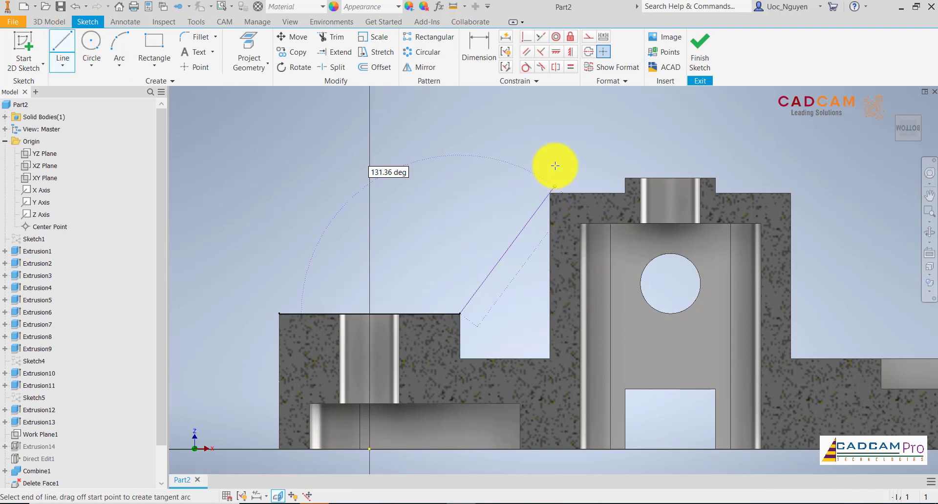
click(551, 193)
key(Escape)
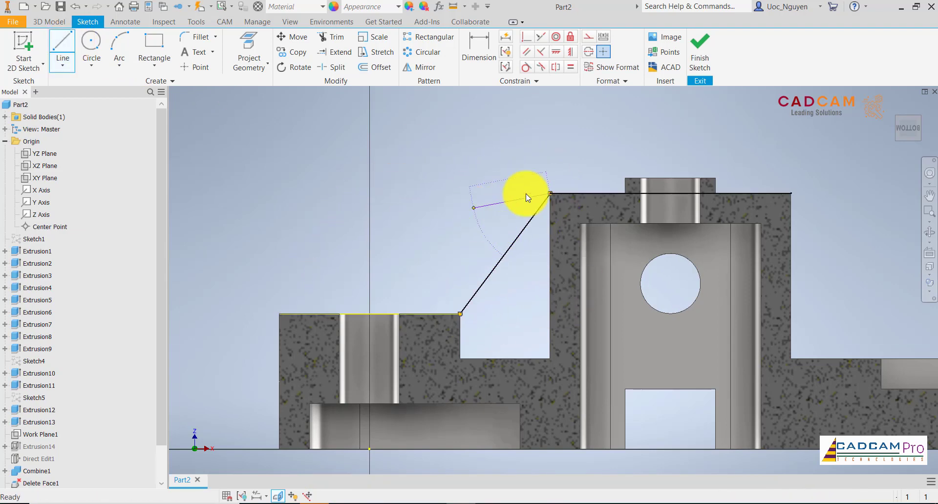
Convert the projected top edges of the end boss and block to construction geometry, and finish the sketch
right_click(453, 241)
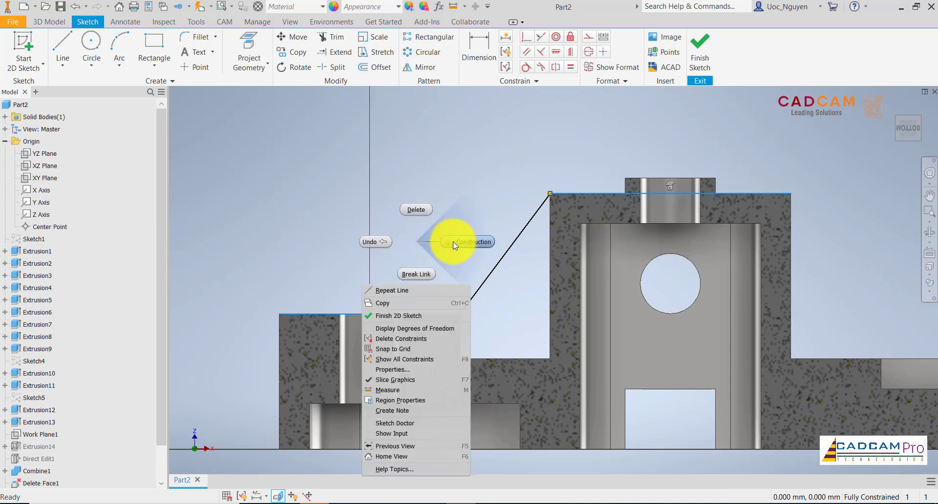
key(Escape)
click(699, 61)
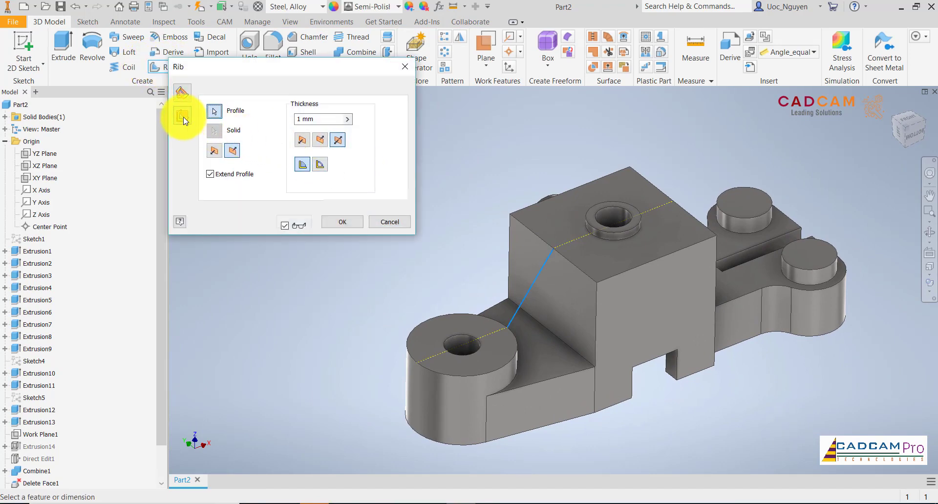
Create a 10 mm thick rib parallel to the sketch plane from the diagonal line, centred on the plane
click(183, 116)
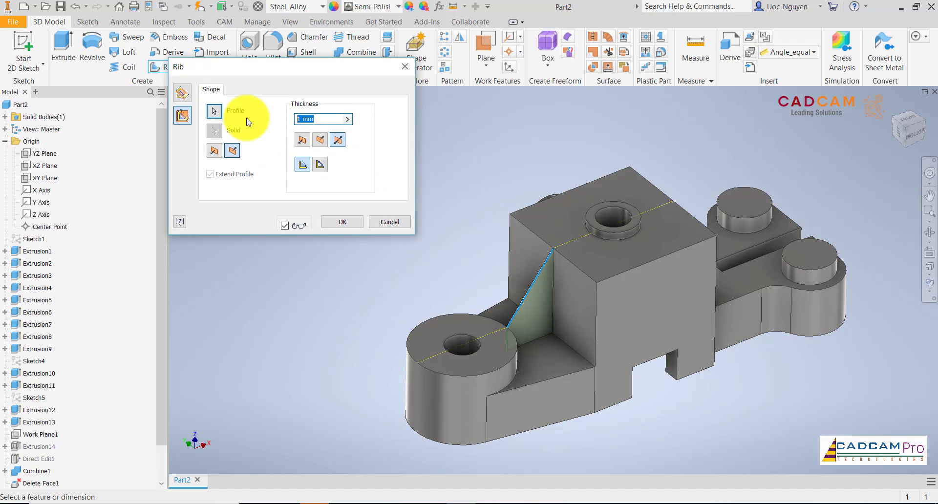
text(10)
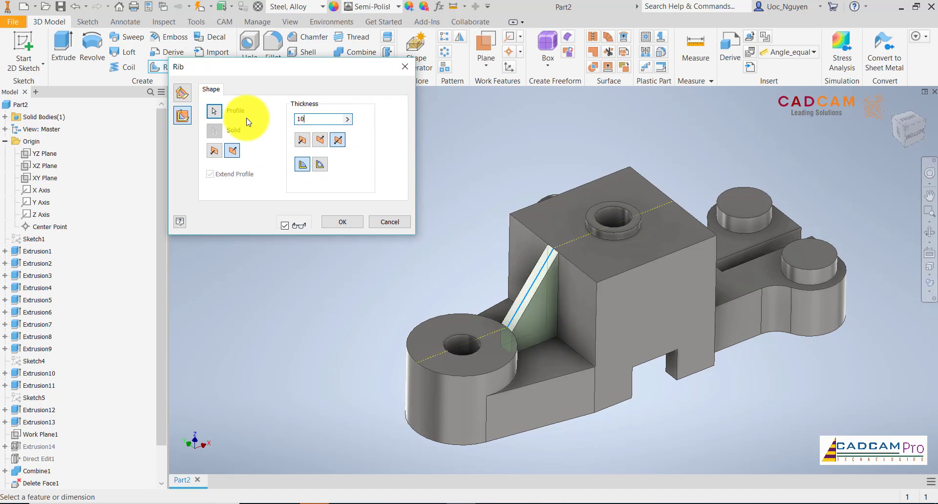
click(348, 228)
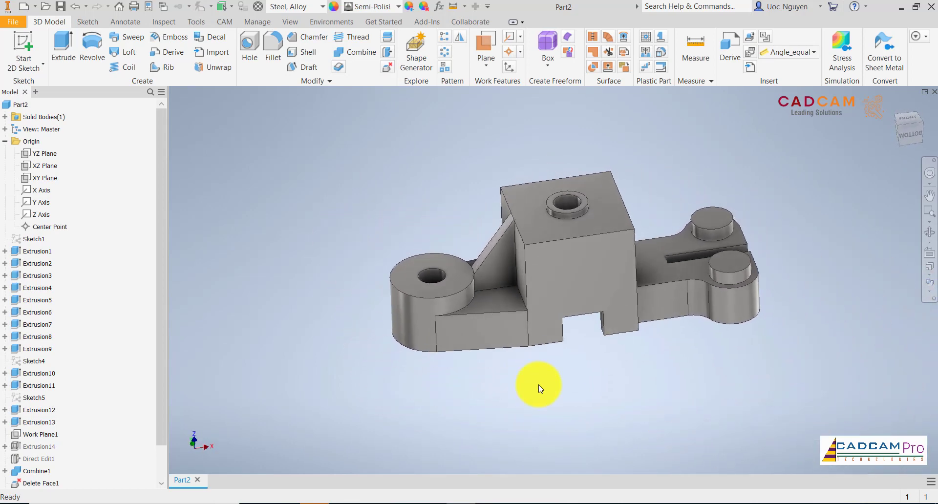
Place a spotface hole on the rear small boss's top: 10 mm diameter, 33.75 mm deep, with a 20 mm spotface 15 mm deep
click(488, 503)
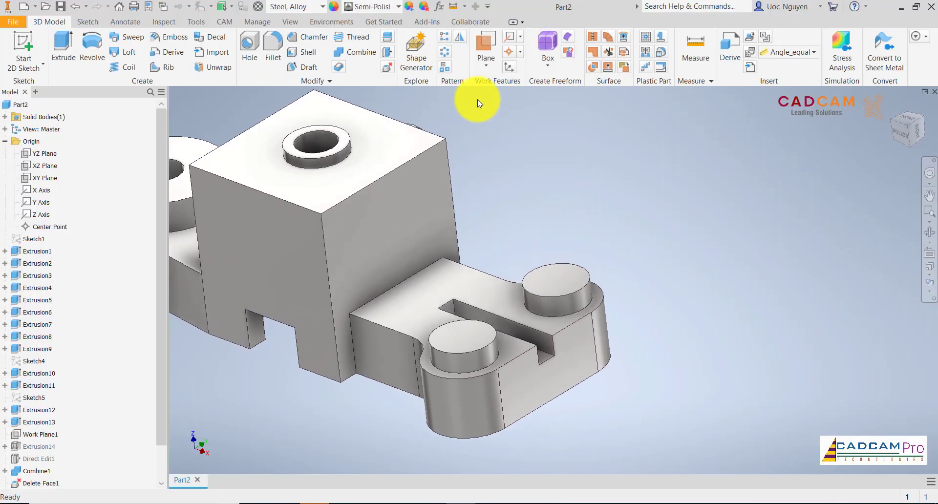
click(250, 46)
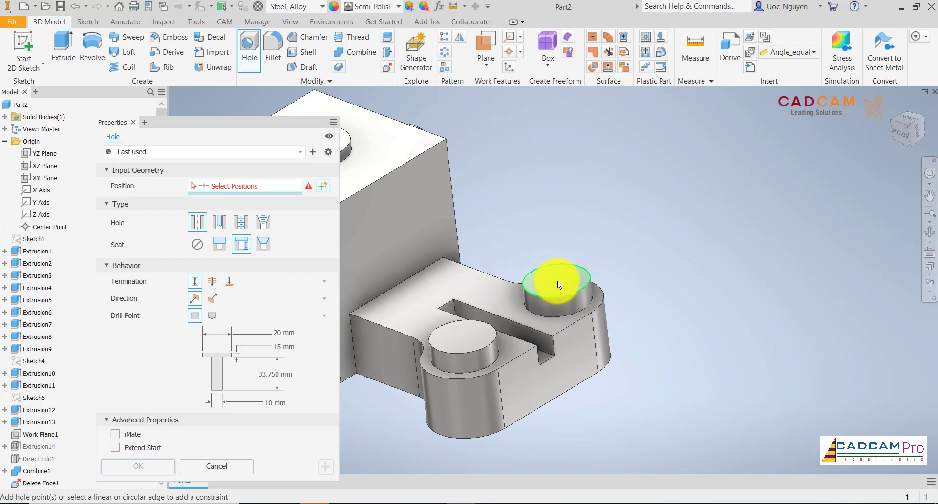
click(559, 281)
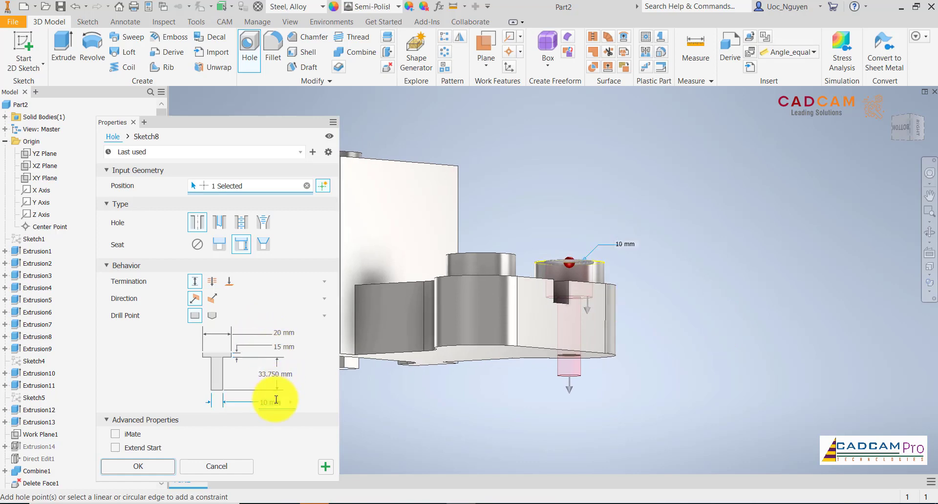
click(281, 348)
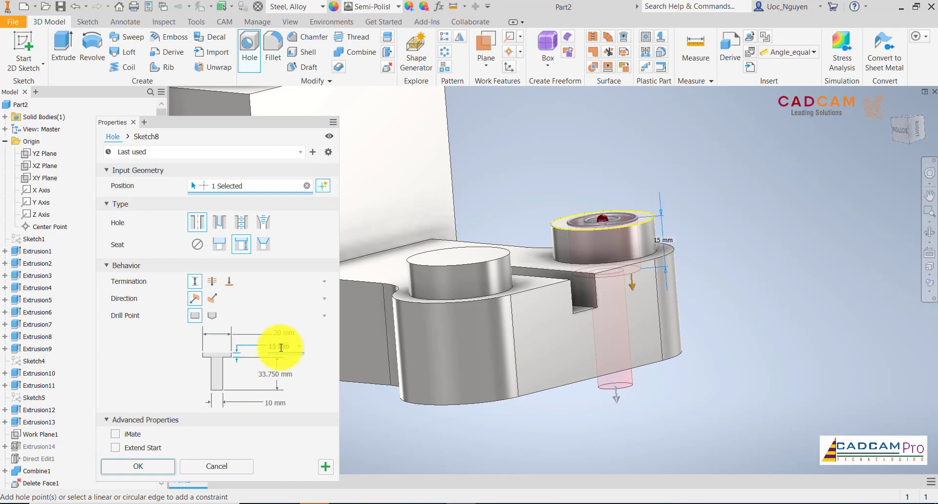
click(273, 374)
click(271, 402)
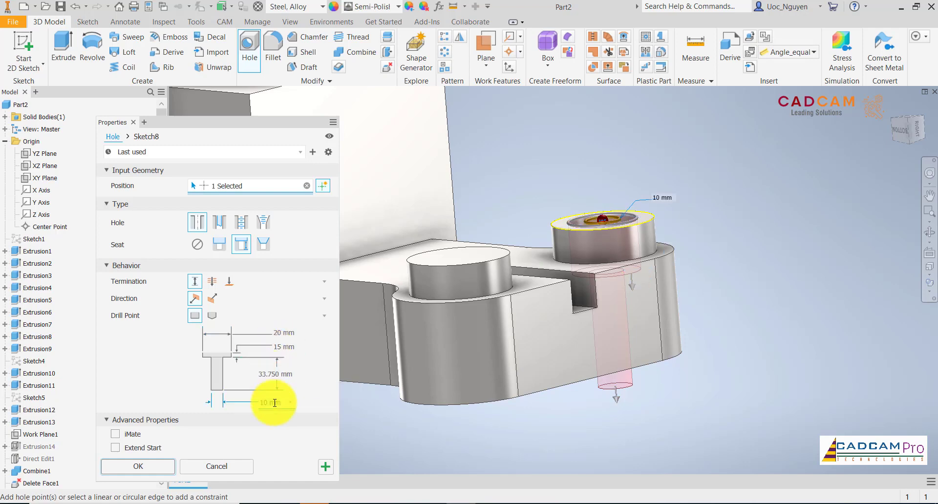
shift+middle_drag(526, 253, 498, 215)
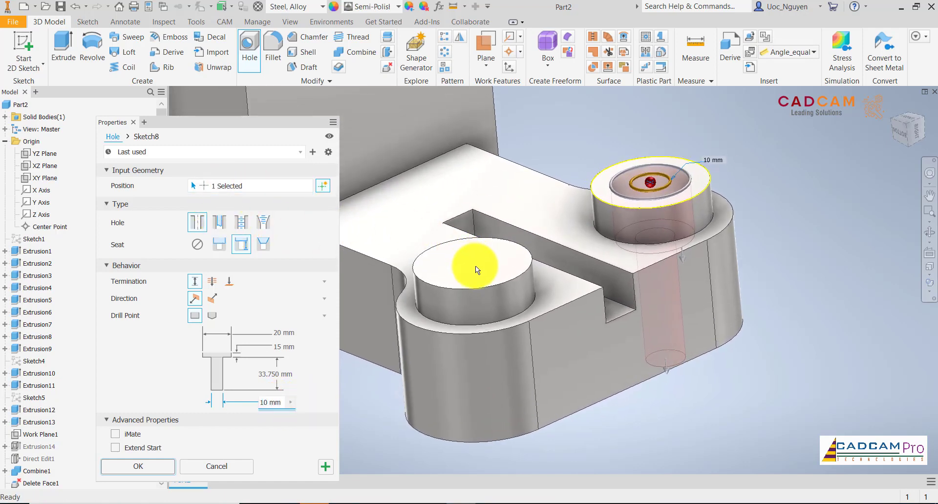
Add a second hole position concentric with the front small boss and create both spotface holes
click(268, 185)
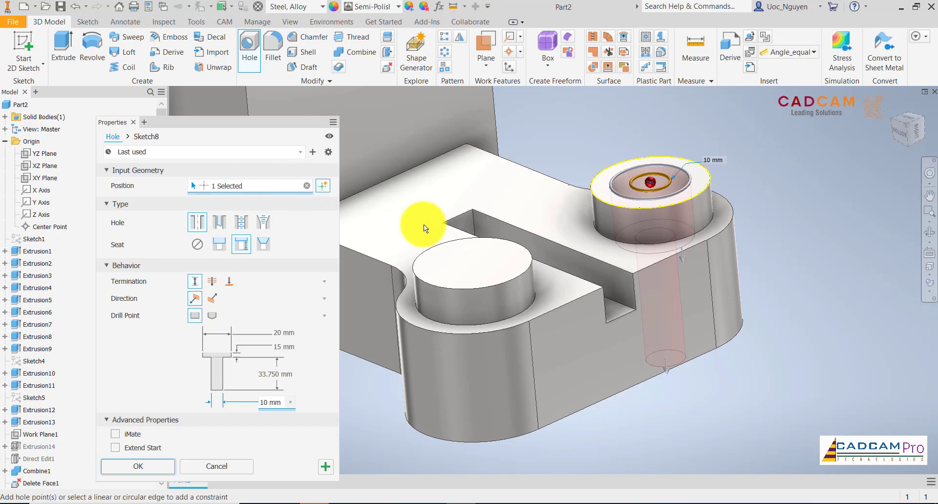
click(492, 274)
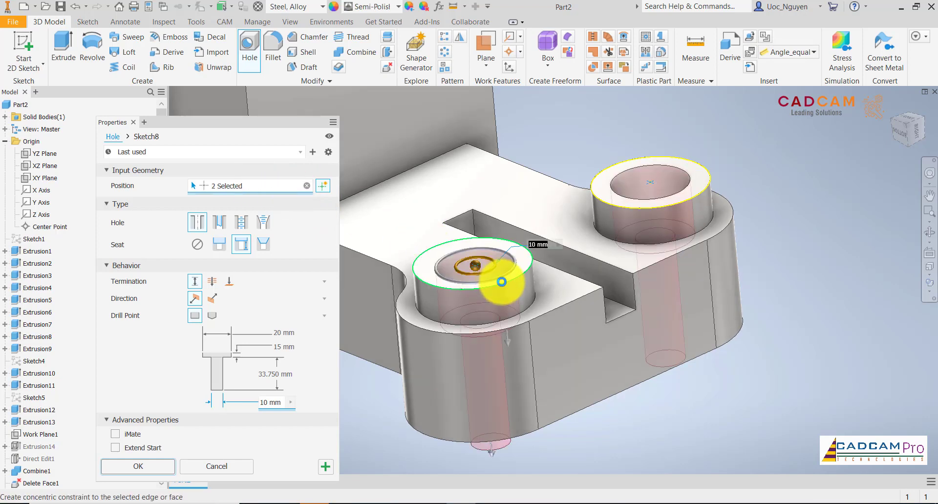
click(503, 284)
click(169, 467)
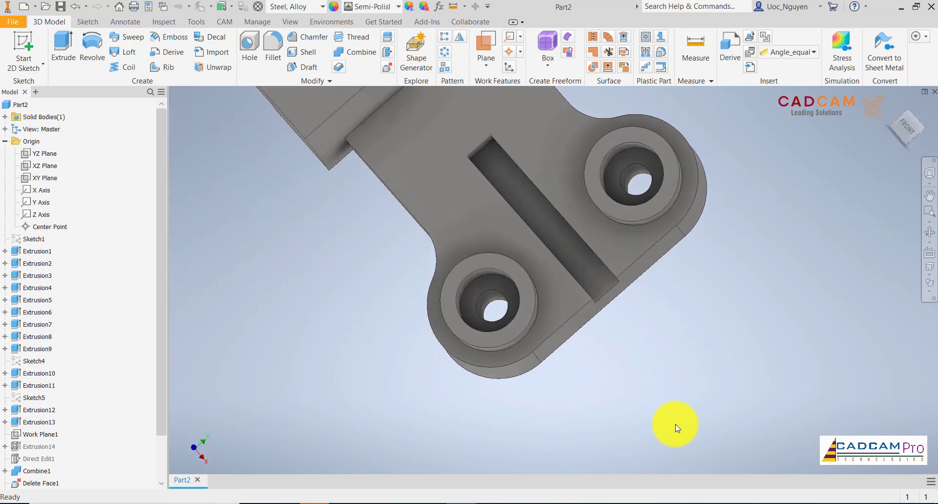
key(F6)
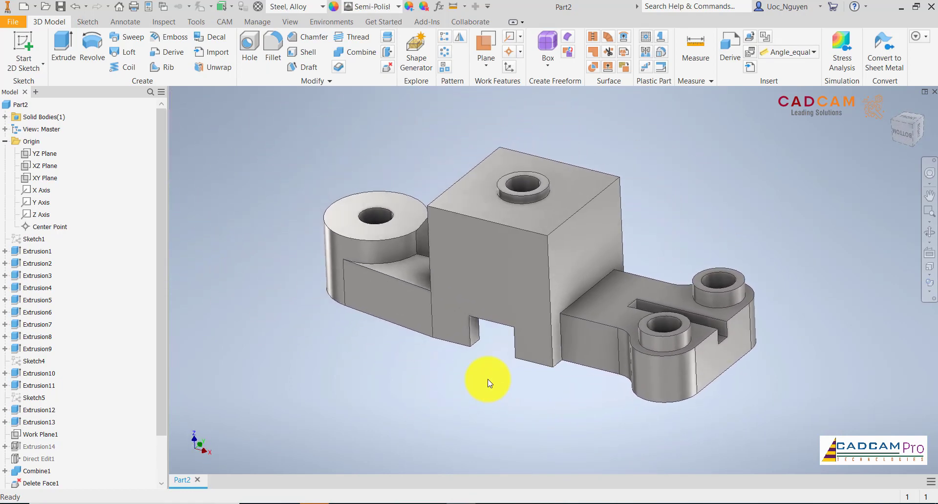
click(487, 503)
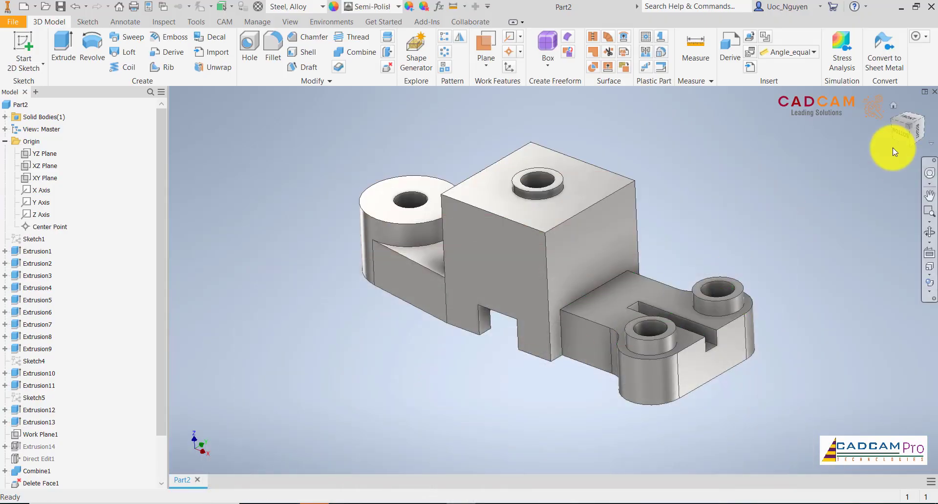
Display the bracket's long side elevation straight on in Wireframe with hidden edges to examine its internal holes and cavities
click(902, 137)
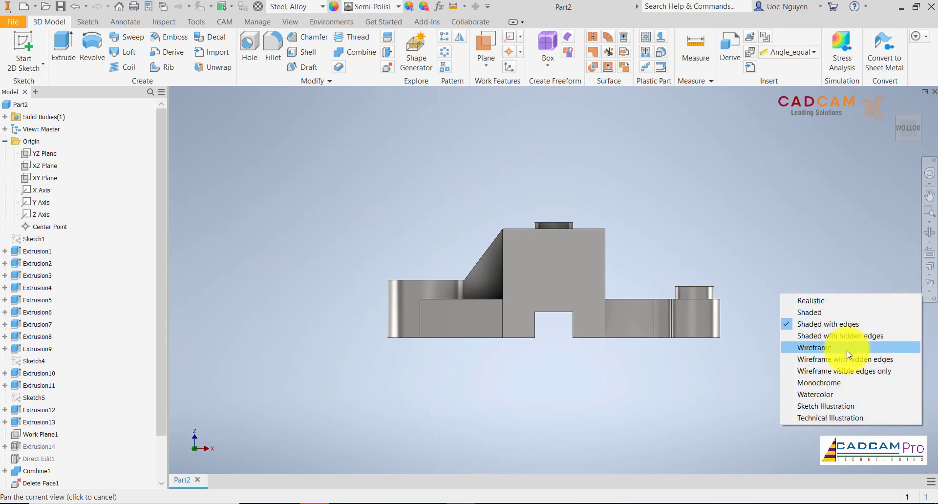
click(849, 359)
scroll(588, 338, up, 4)
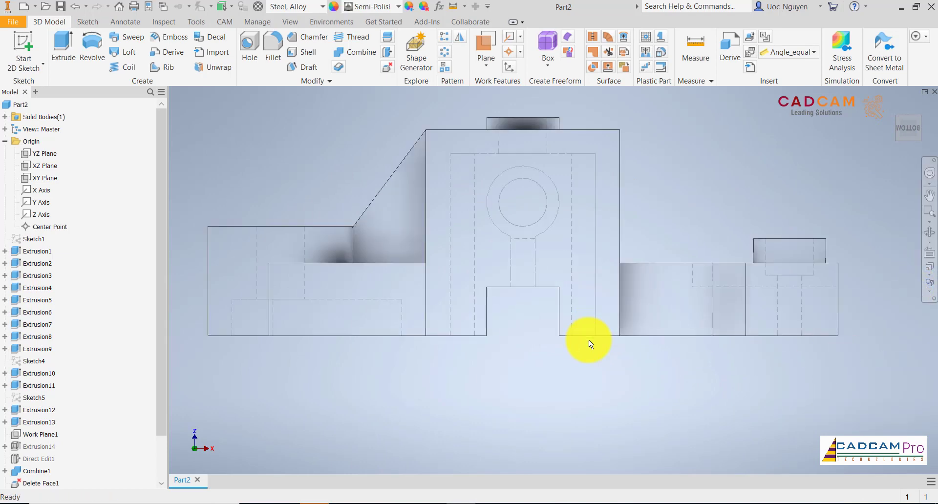
middle_drag(637, 215, 641, 246)
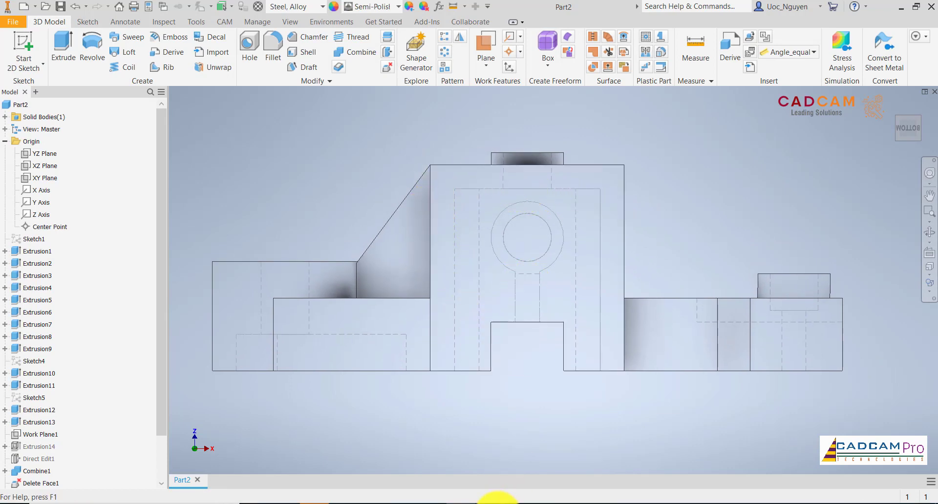
Switch to PowerPoint to compare the part with the reference drawing's views, and return to Inventor
click(498, 503)
click(498, 503)
click(498, 503)
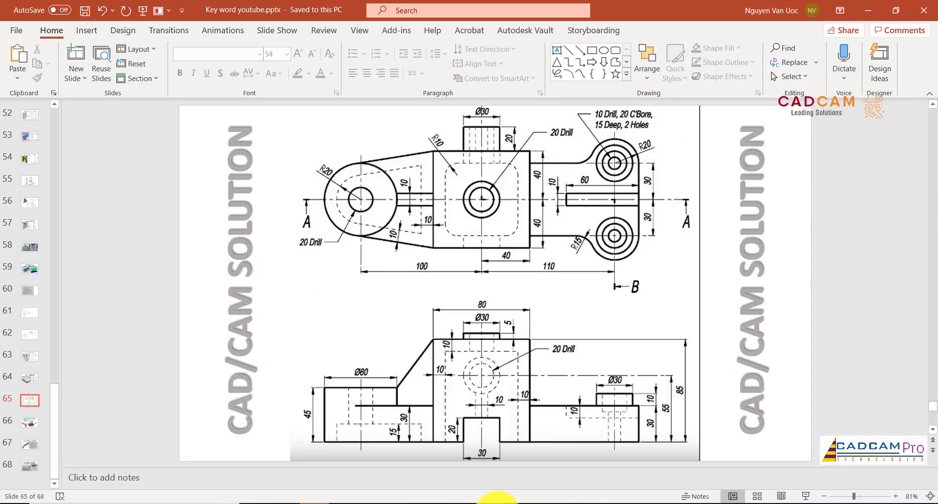
click(467, 503)
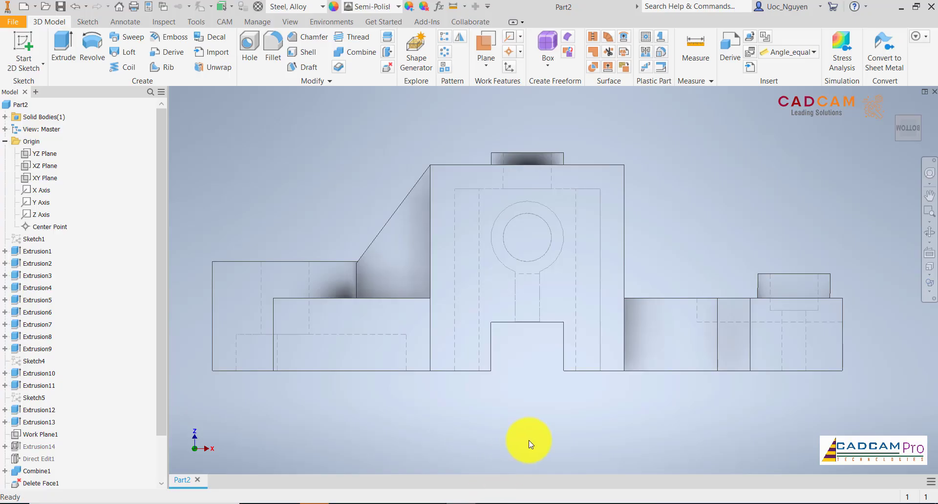
Restore the isometric home view and set the visual style to Shaded with edges
key(F6)
click(928, 293)
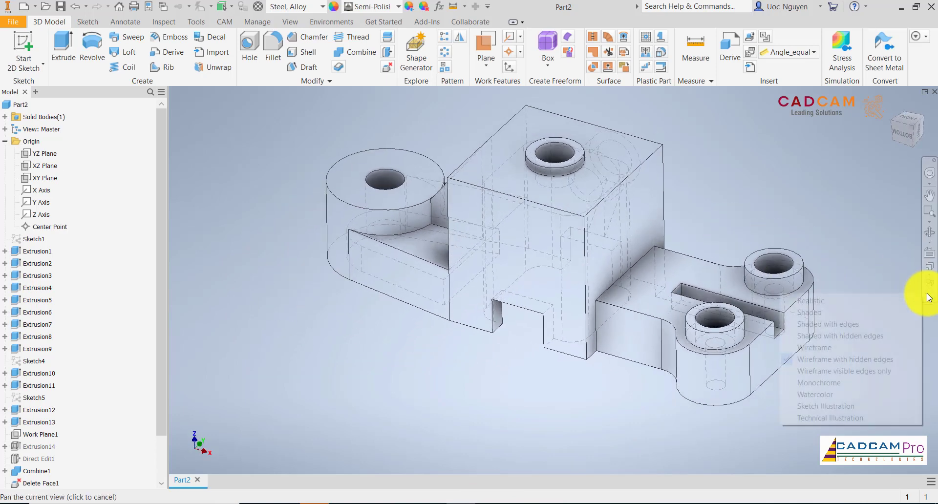
click(862, 322)
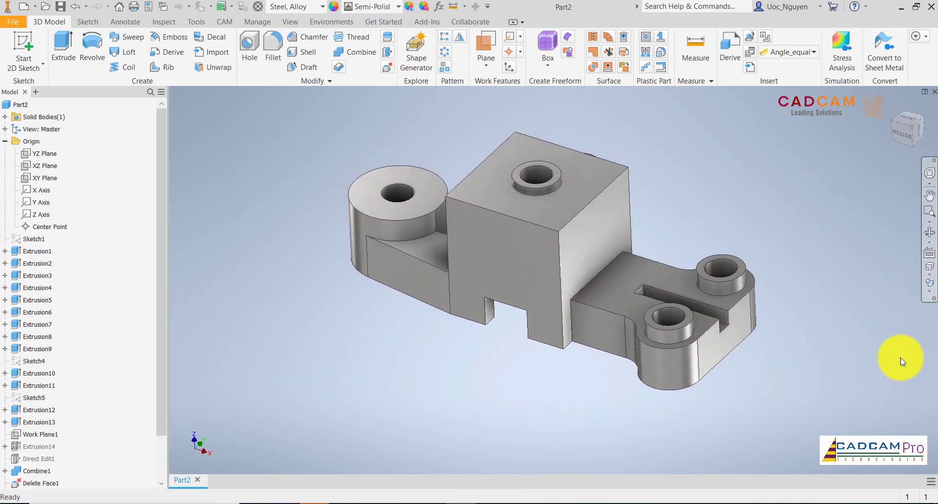